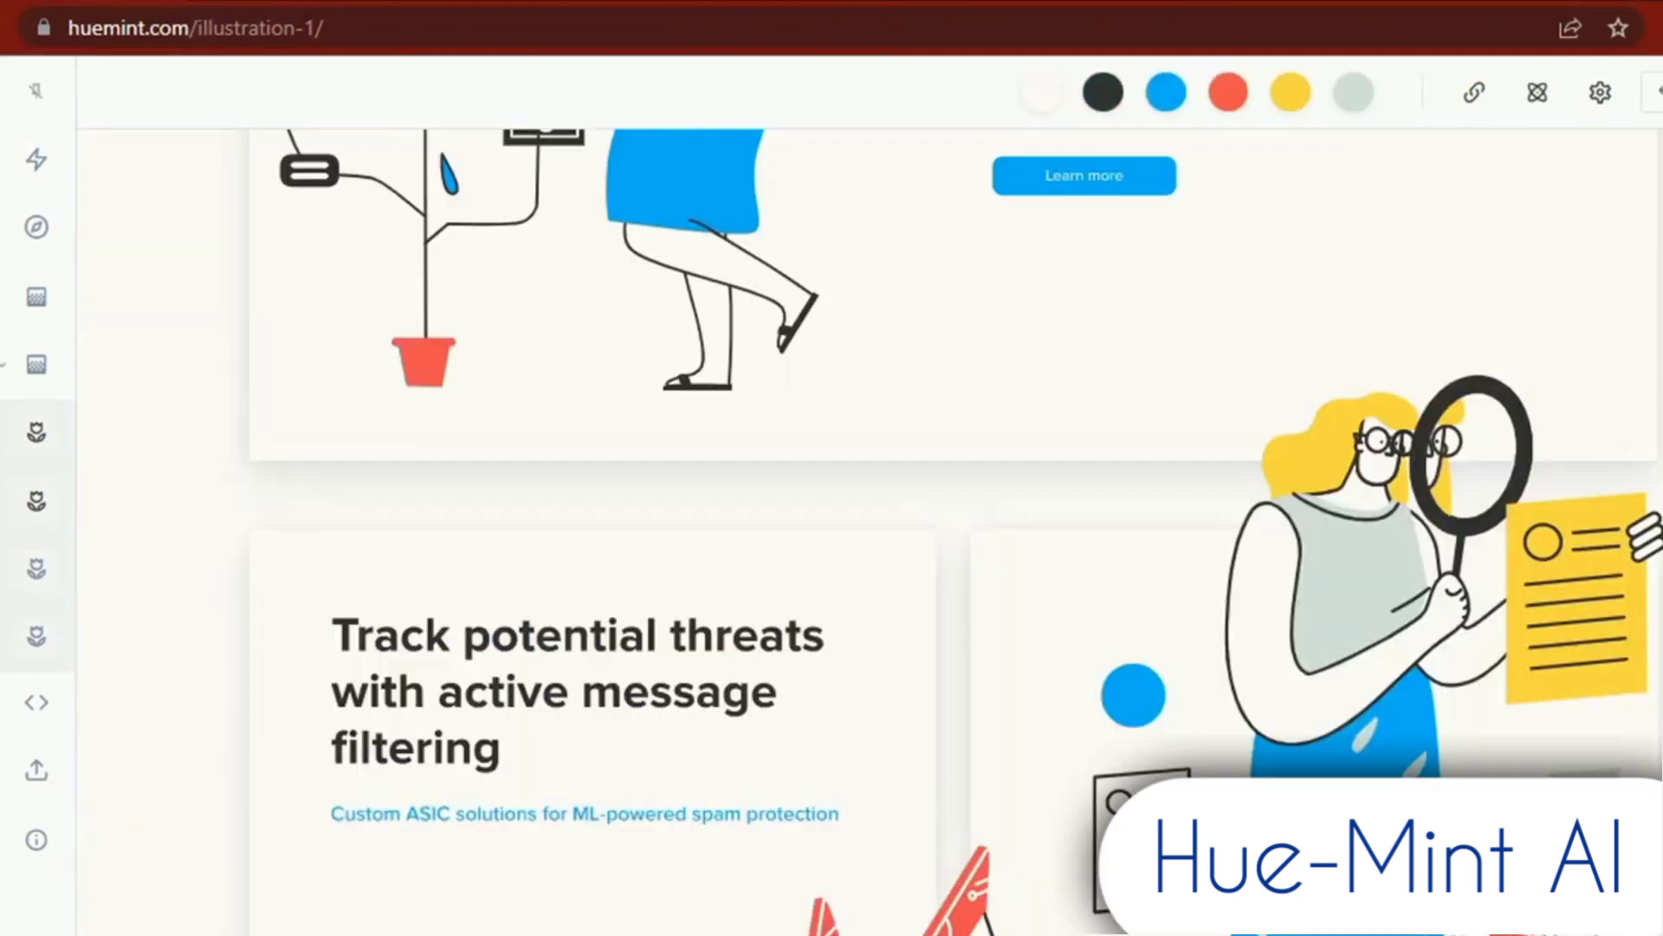
Scroll back up the Illustration 1 mock layout to view the newly generated palette
scroll(866, 520, "up", 15)
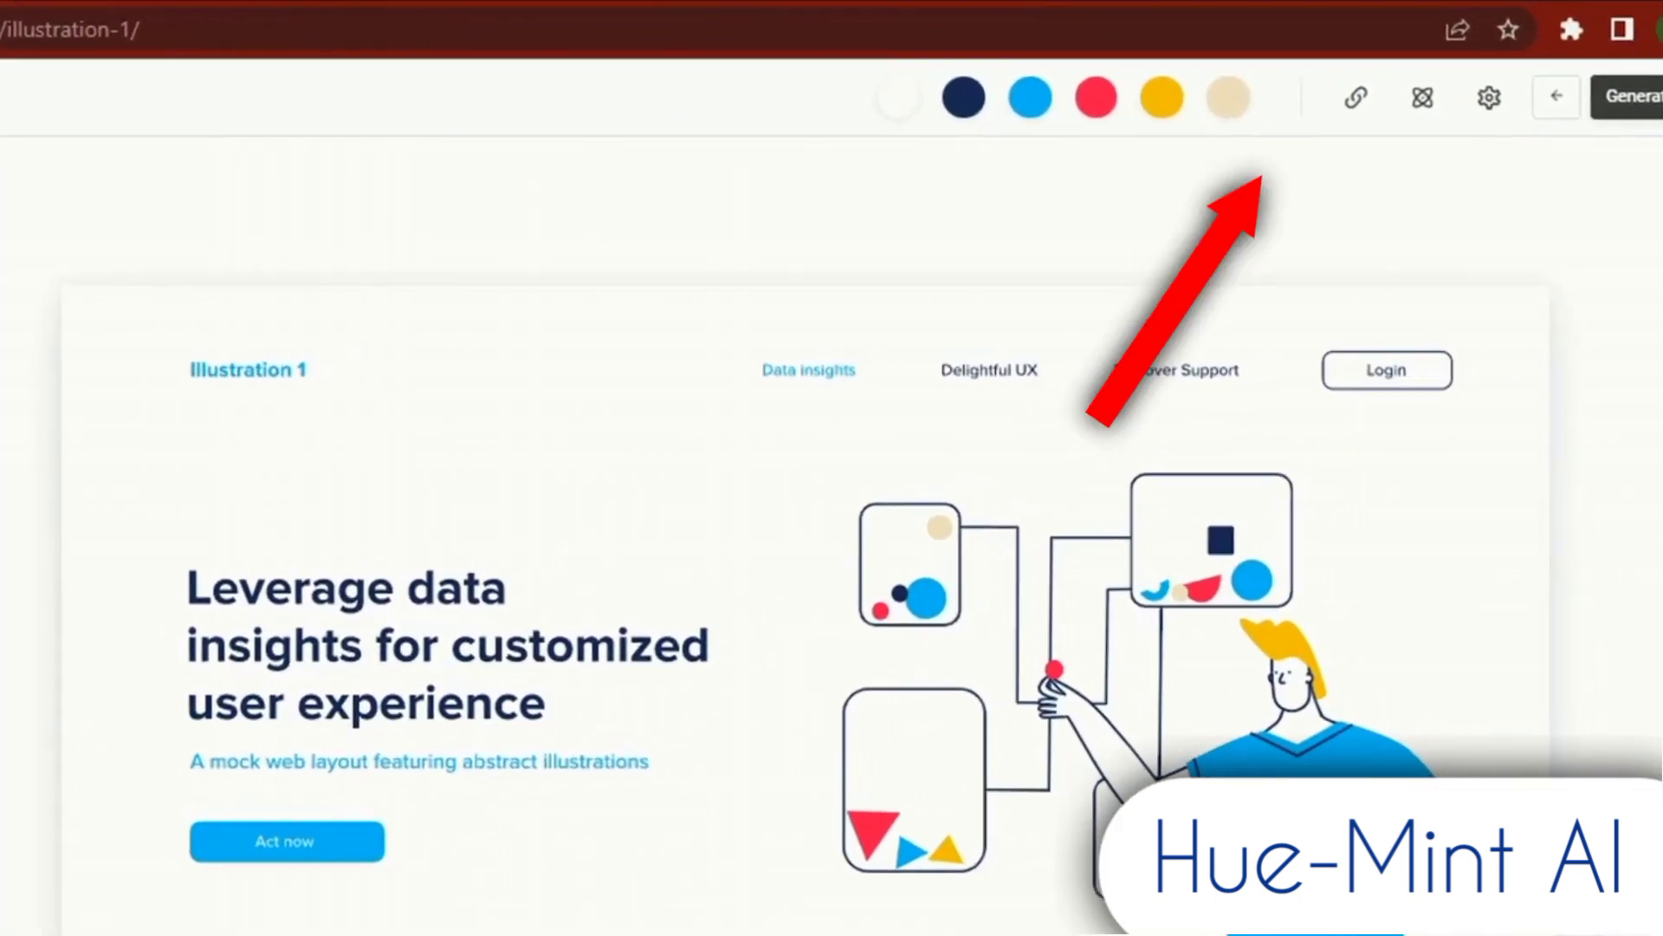
Generate three new colour palettes for the radio gradient mockup
key("space")
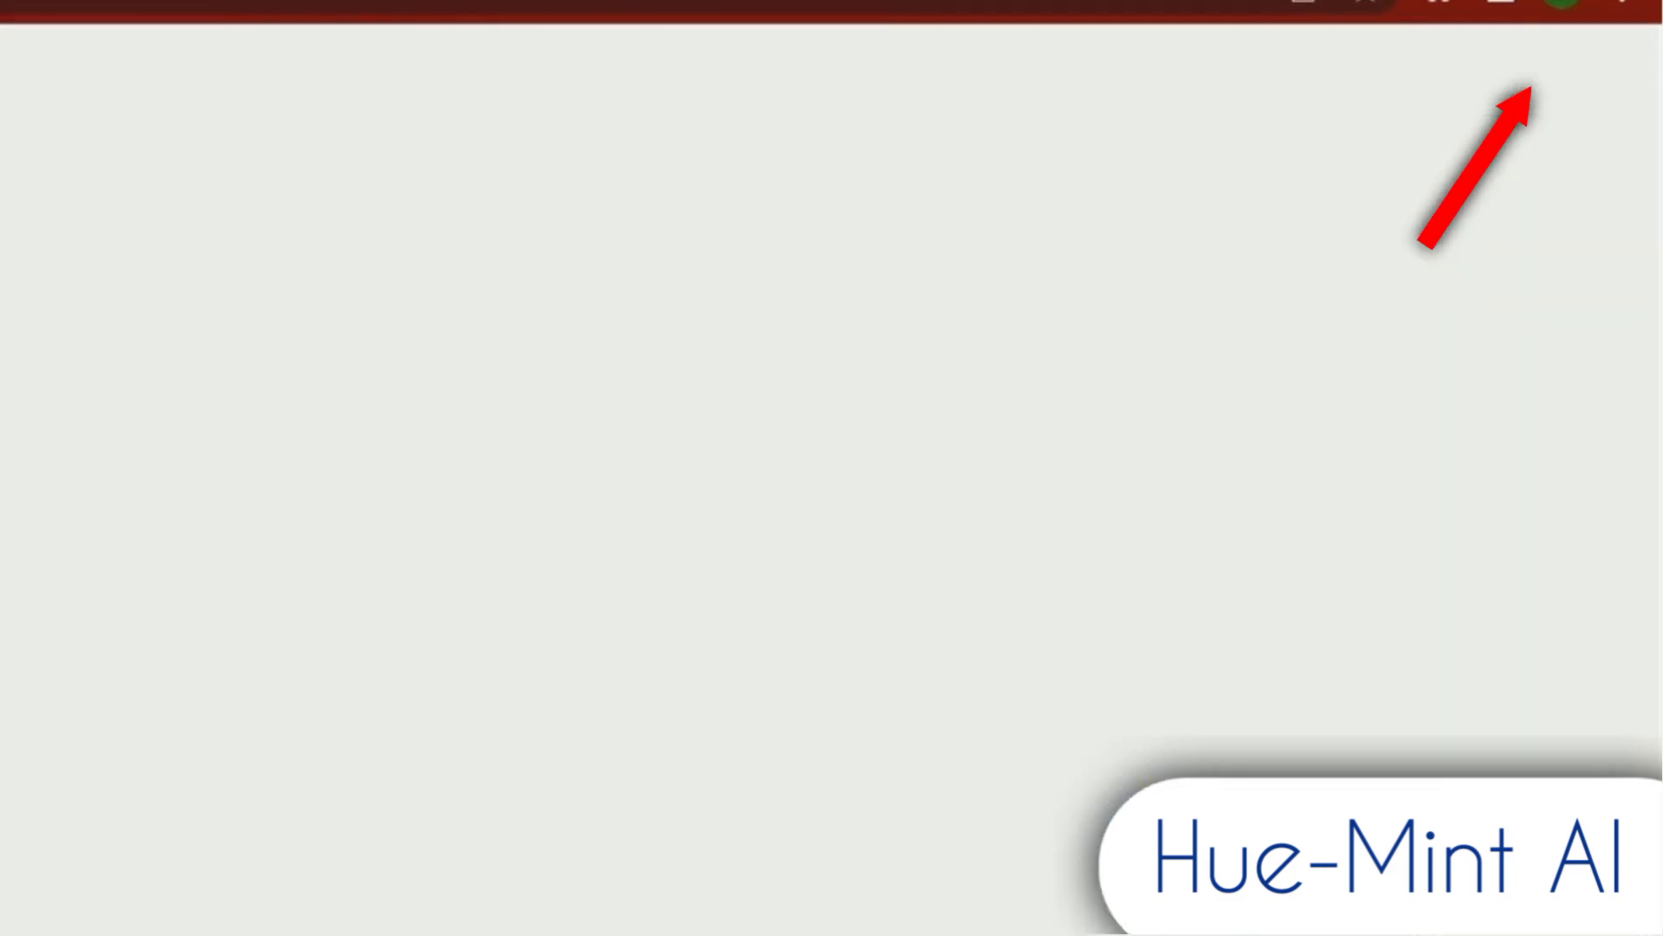
scroll(814, 519, "down", 10)
scroll(815, 520, "up", 5)
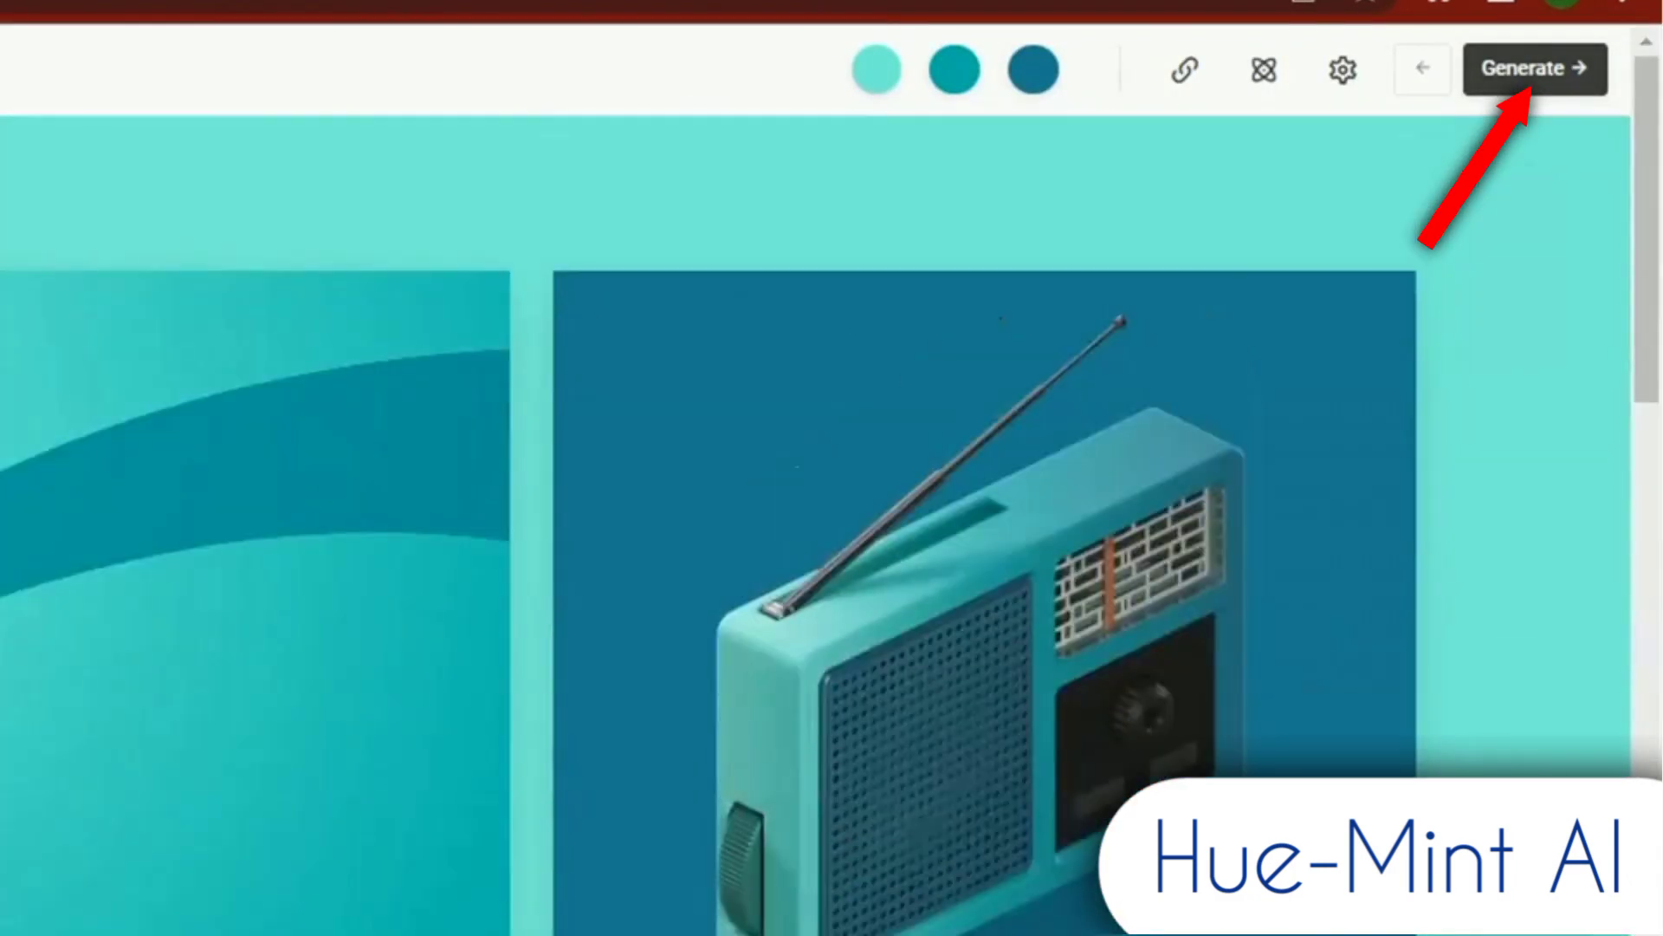
key("space")
key("space")
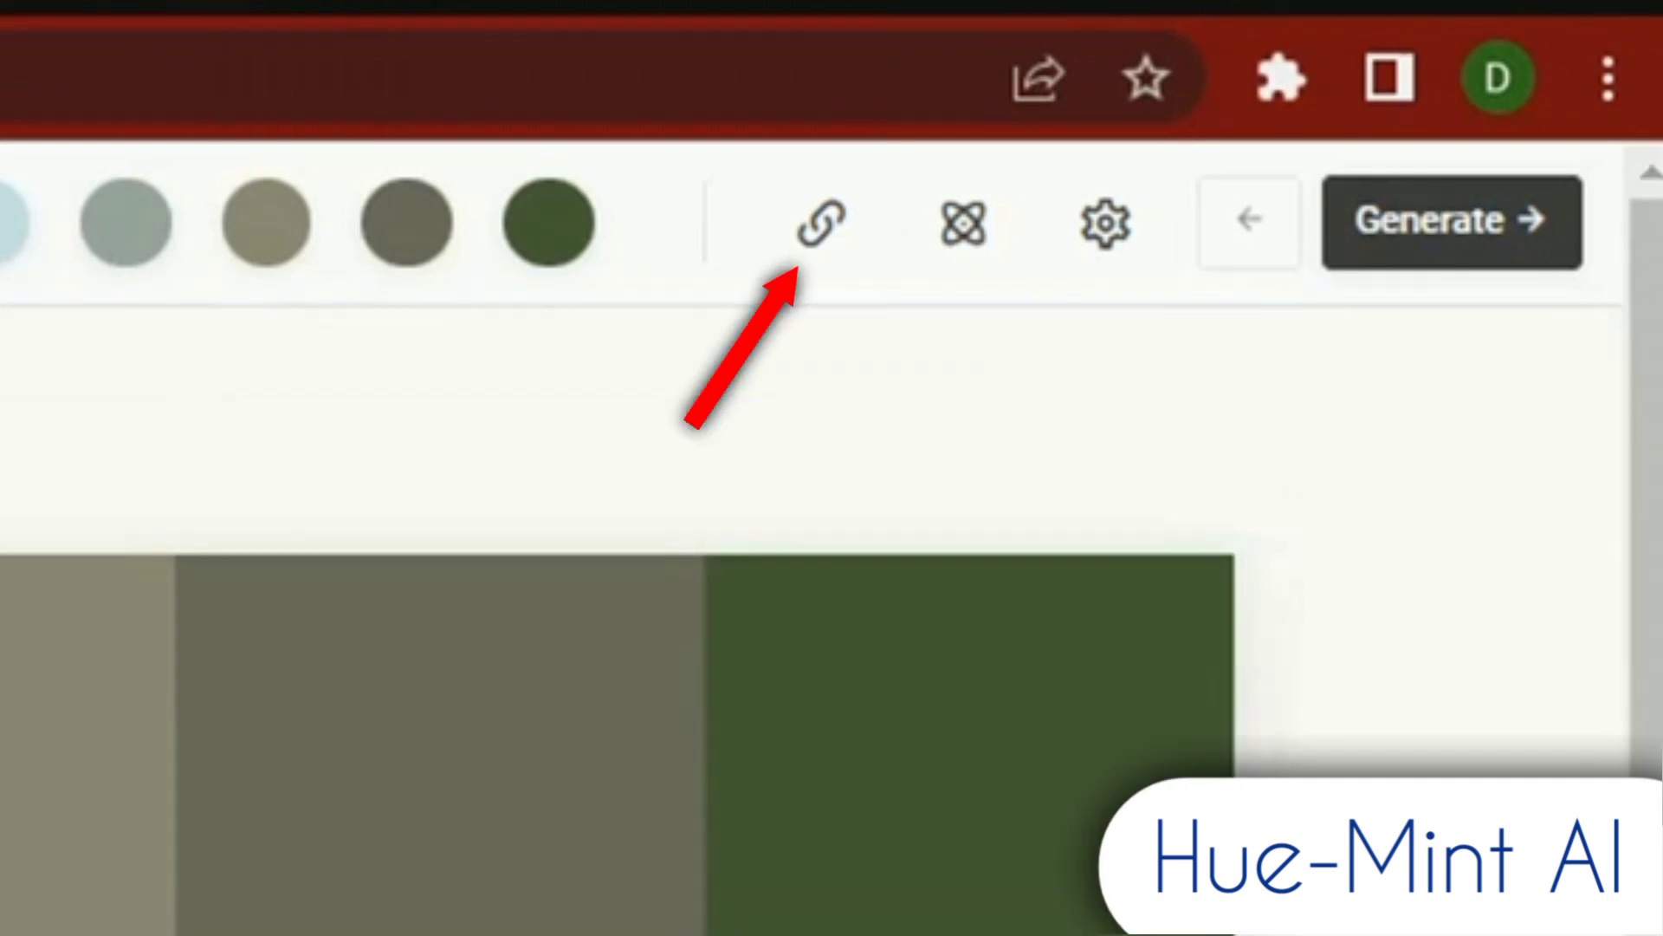
key("space")
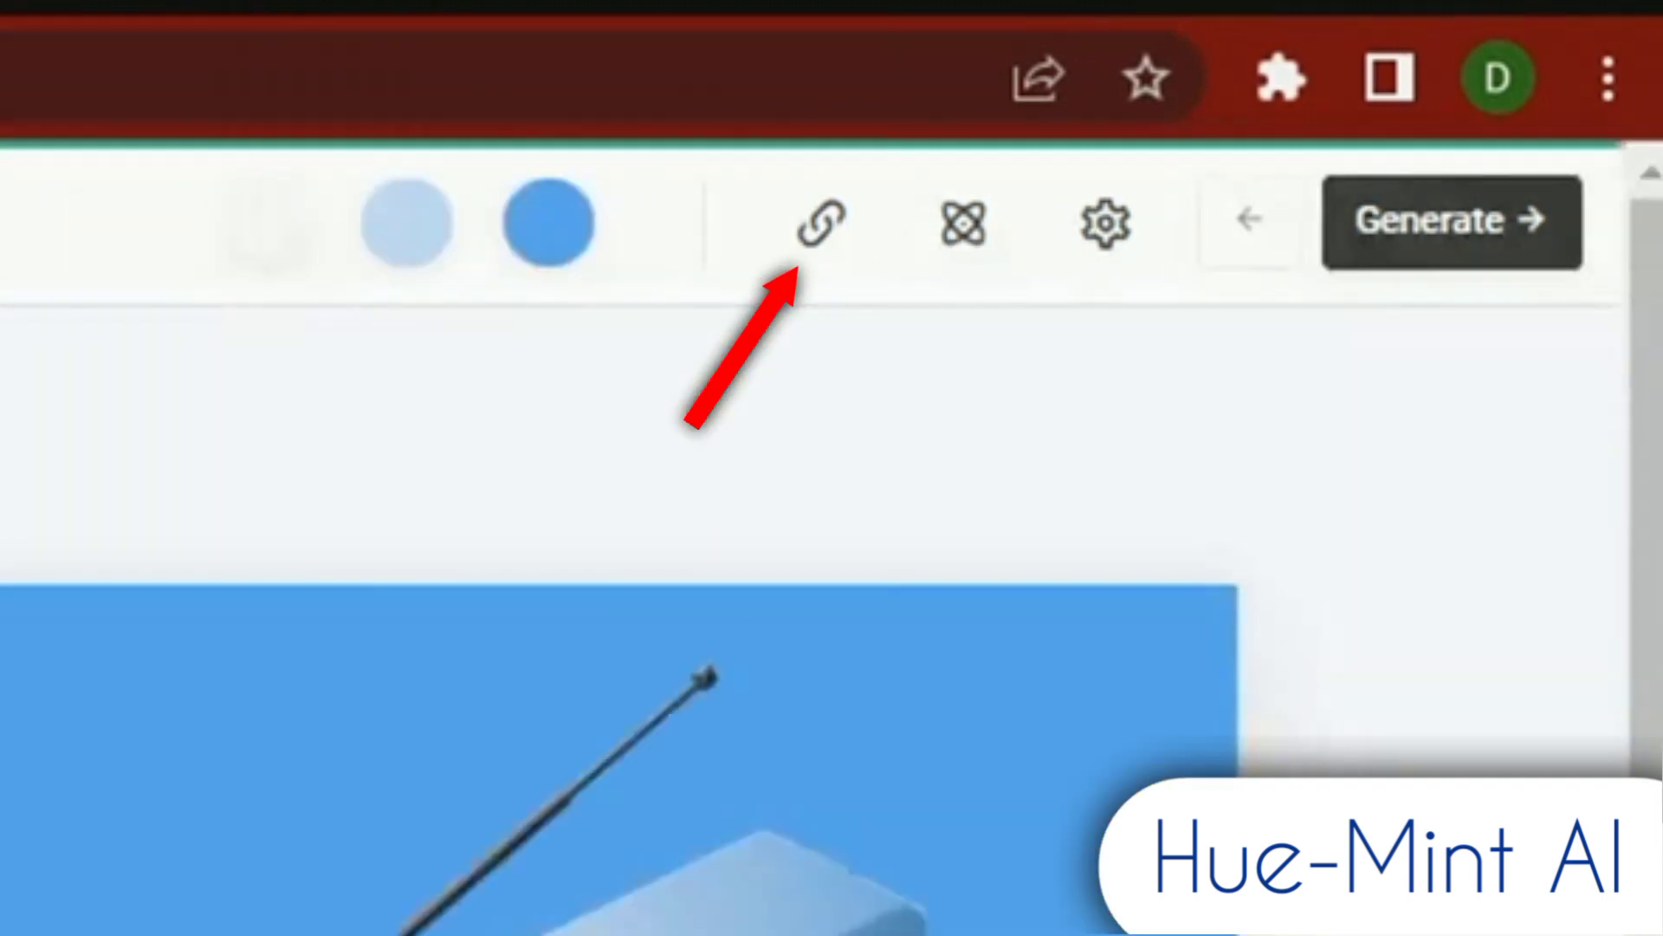
Copy the palette page's share link and bring up the generation presets
left_click(820, 224)
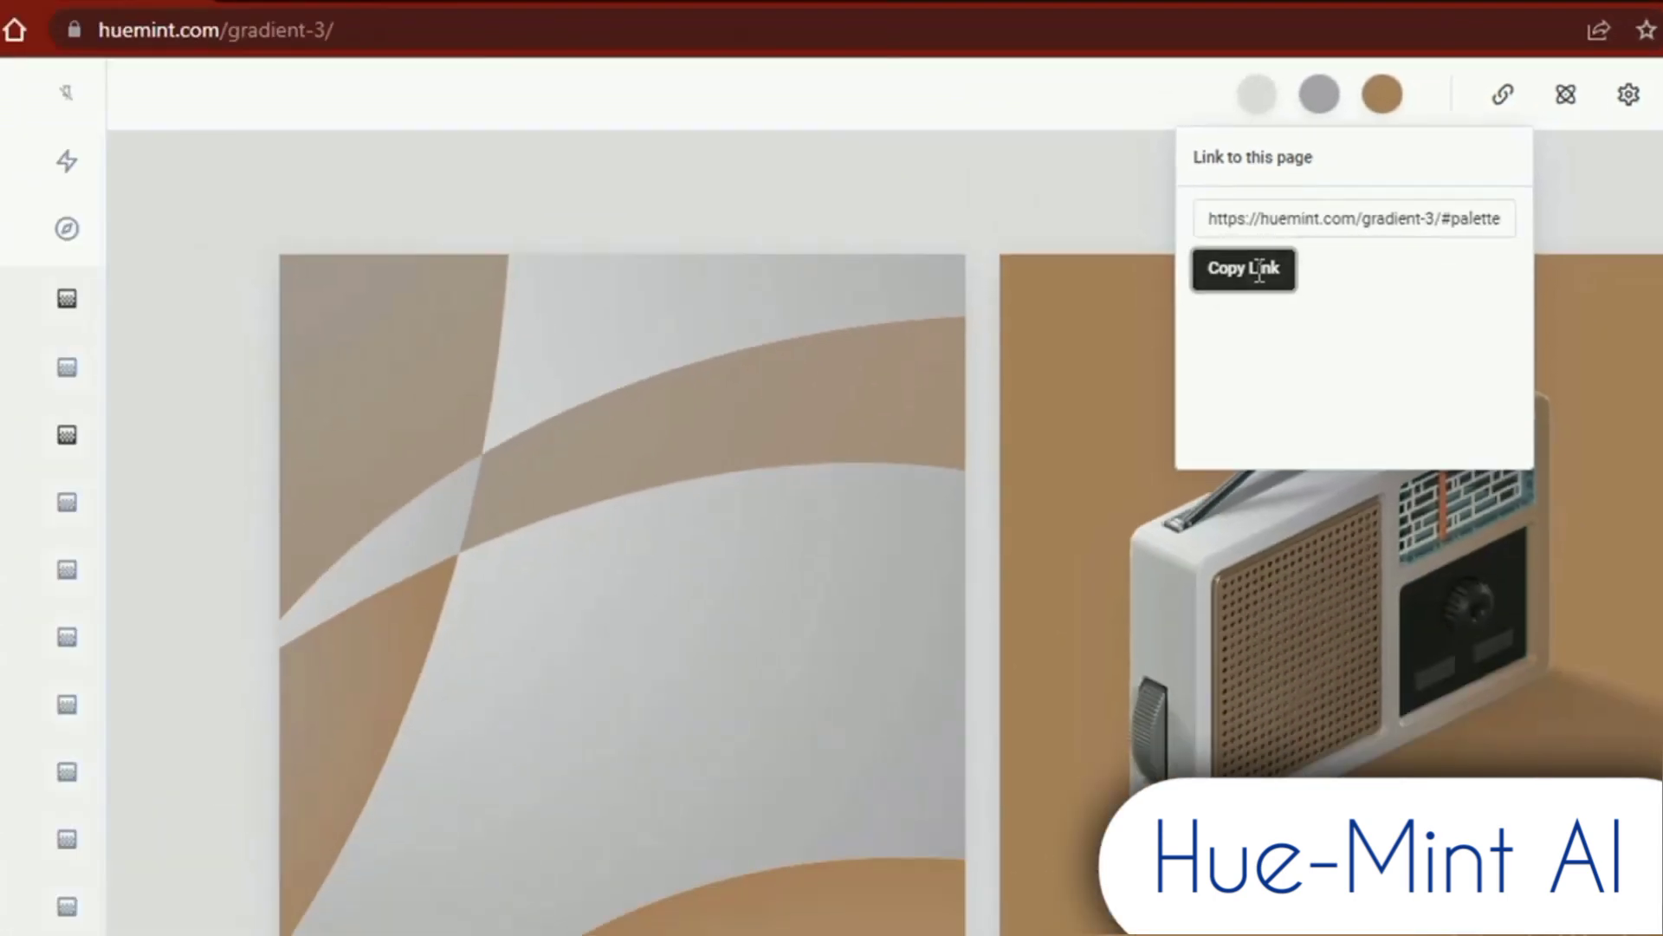
left_click(632, 598)
left_click(1629, 96)
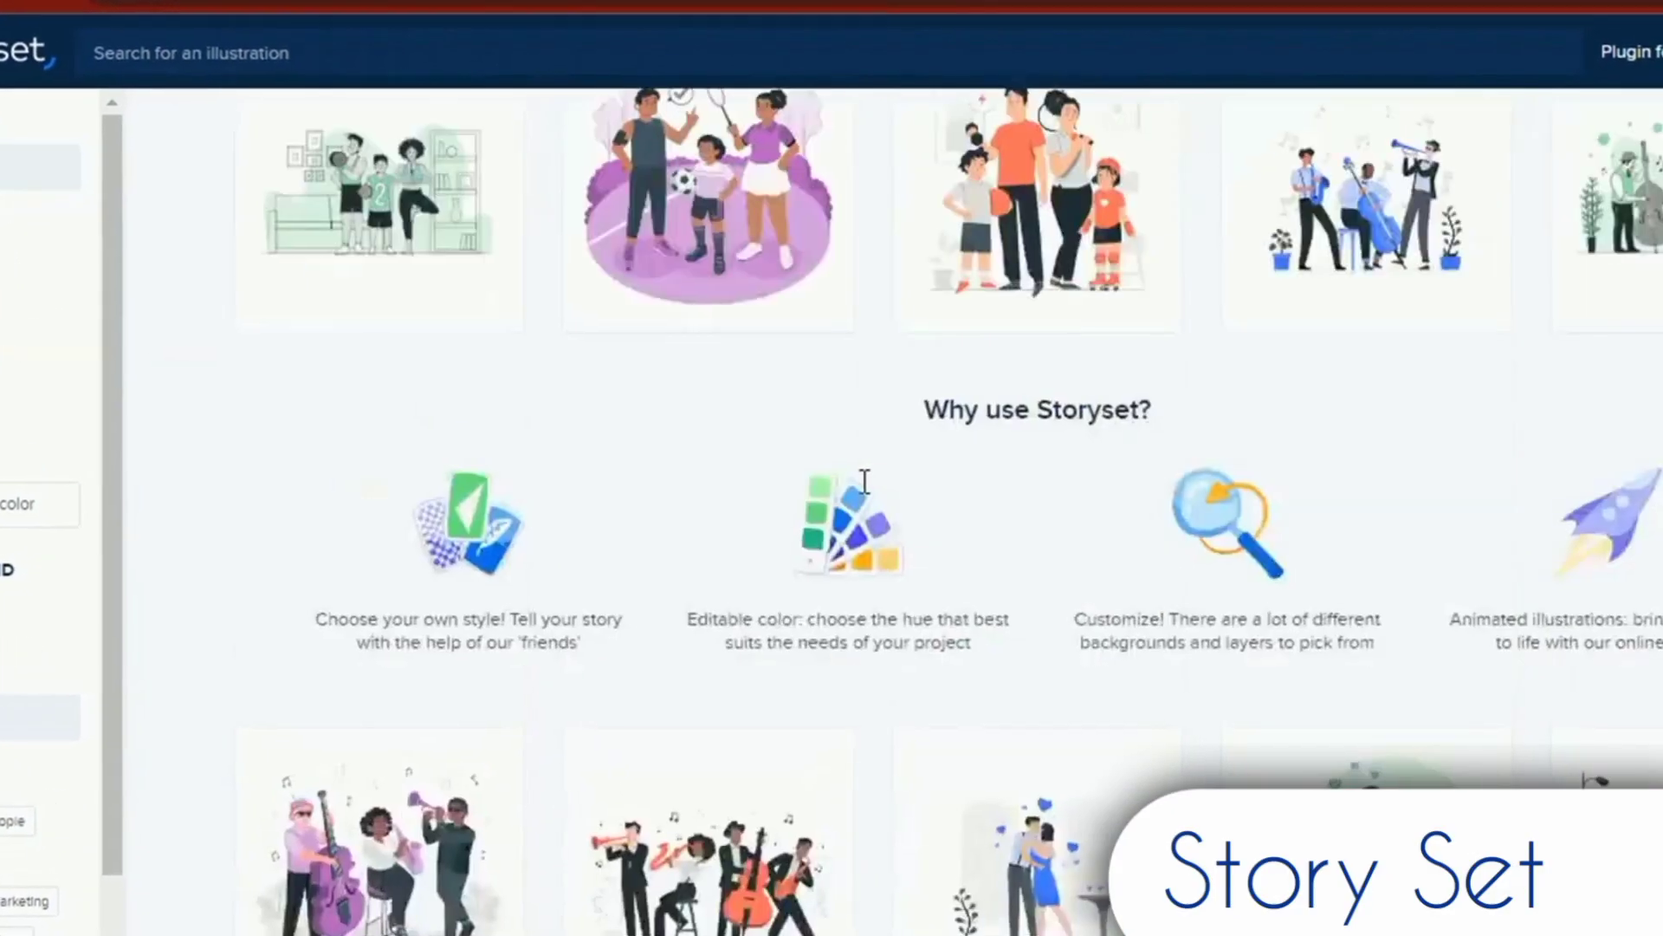
Find the rain row in the Storyset gallery and open the purple Raining Isometric illustration
scroll(851, 482, "down", 8)
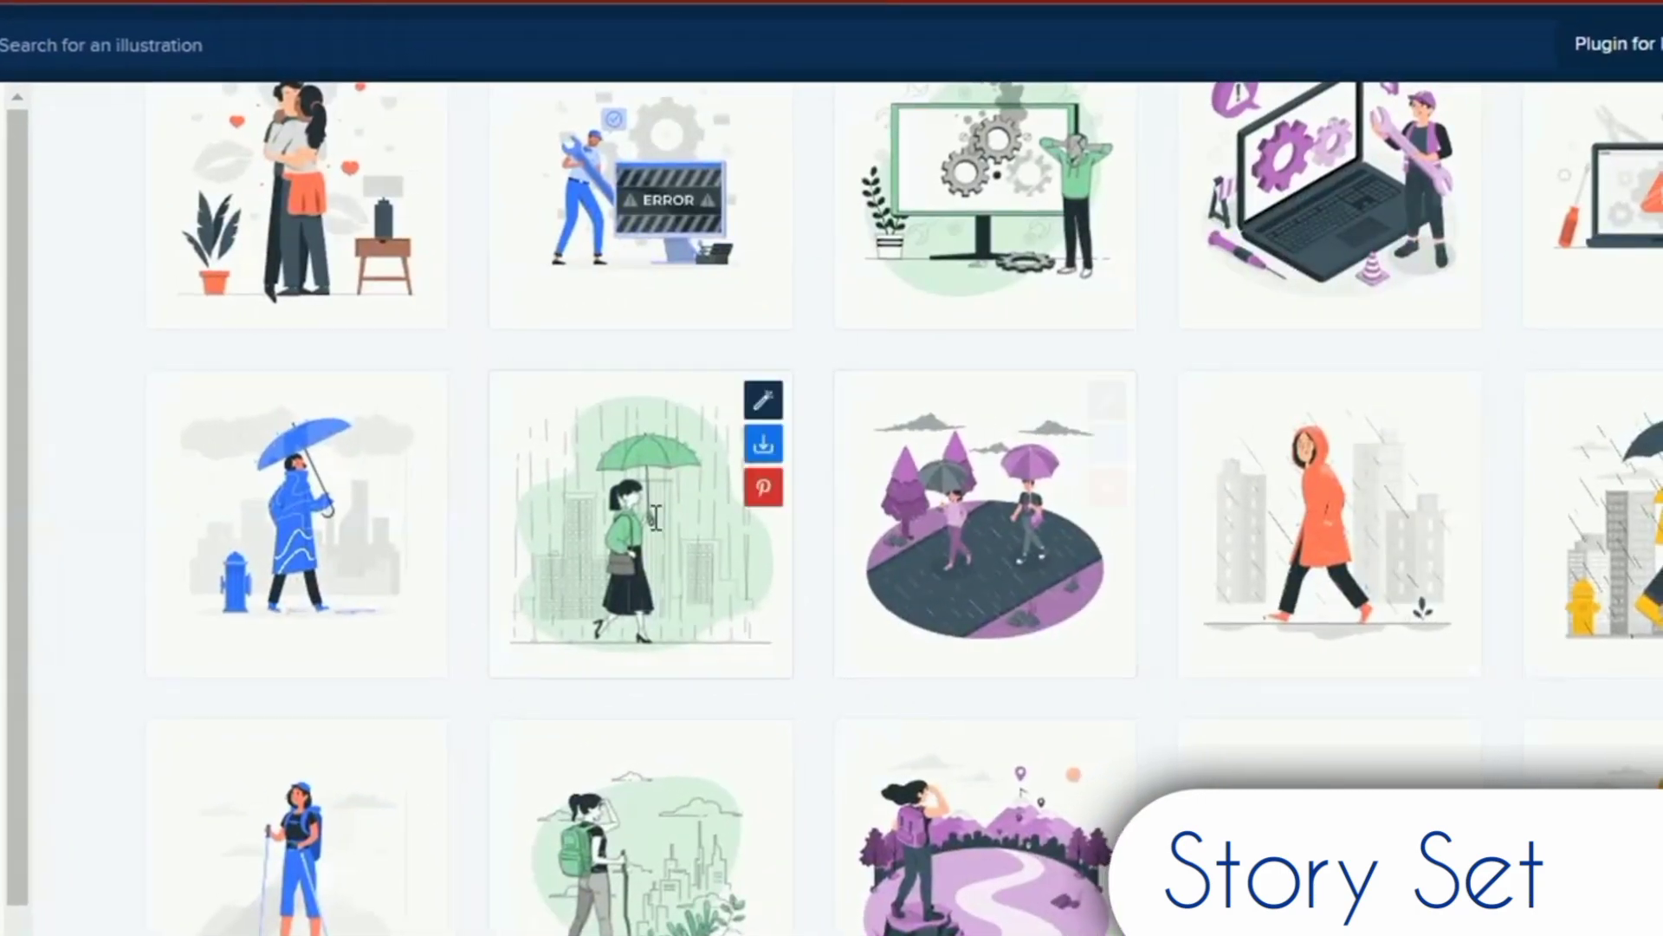
scroll(641, 511, "down", 5)
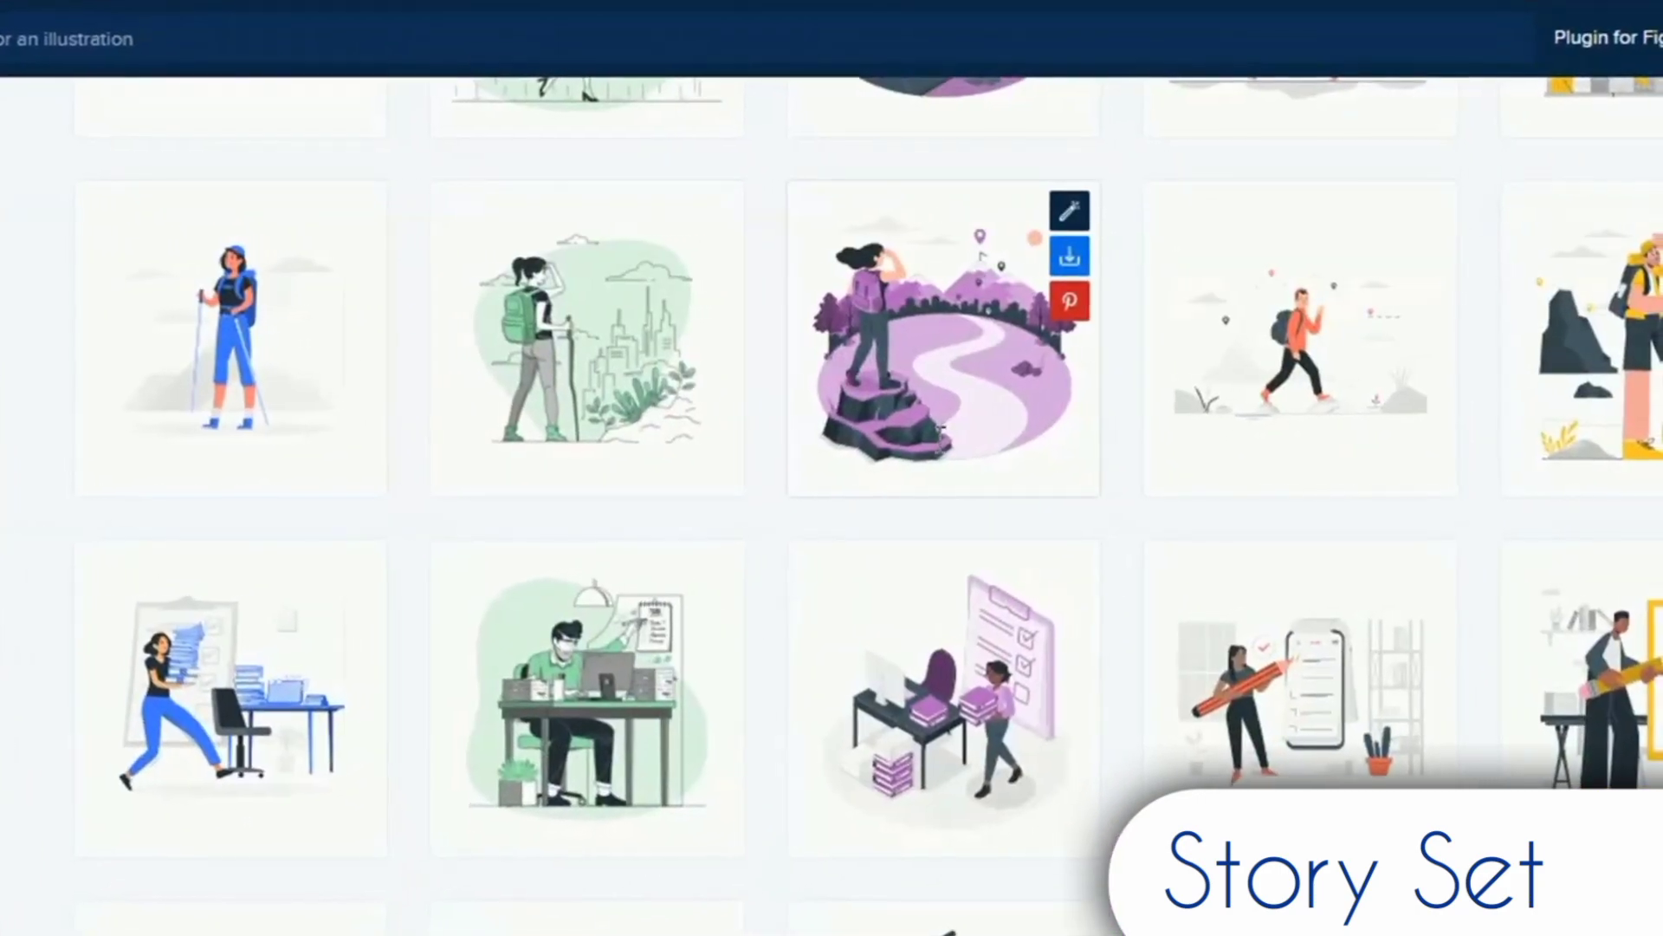
scroll(549, 533, "up", 5)
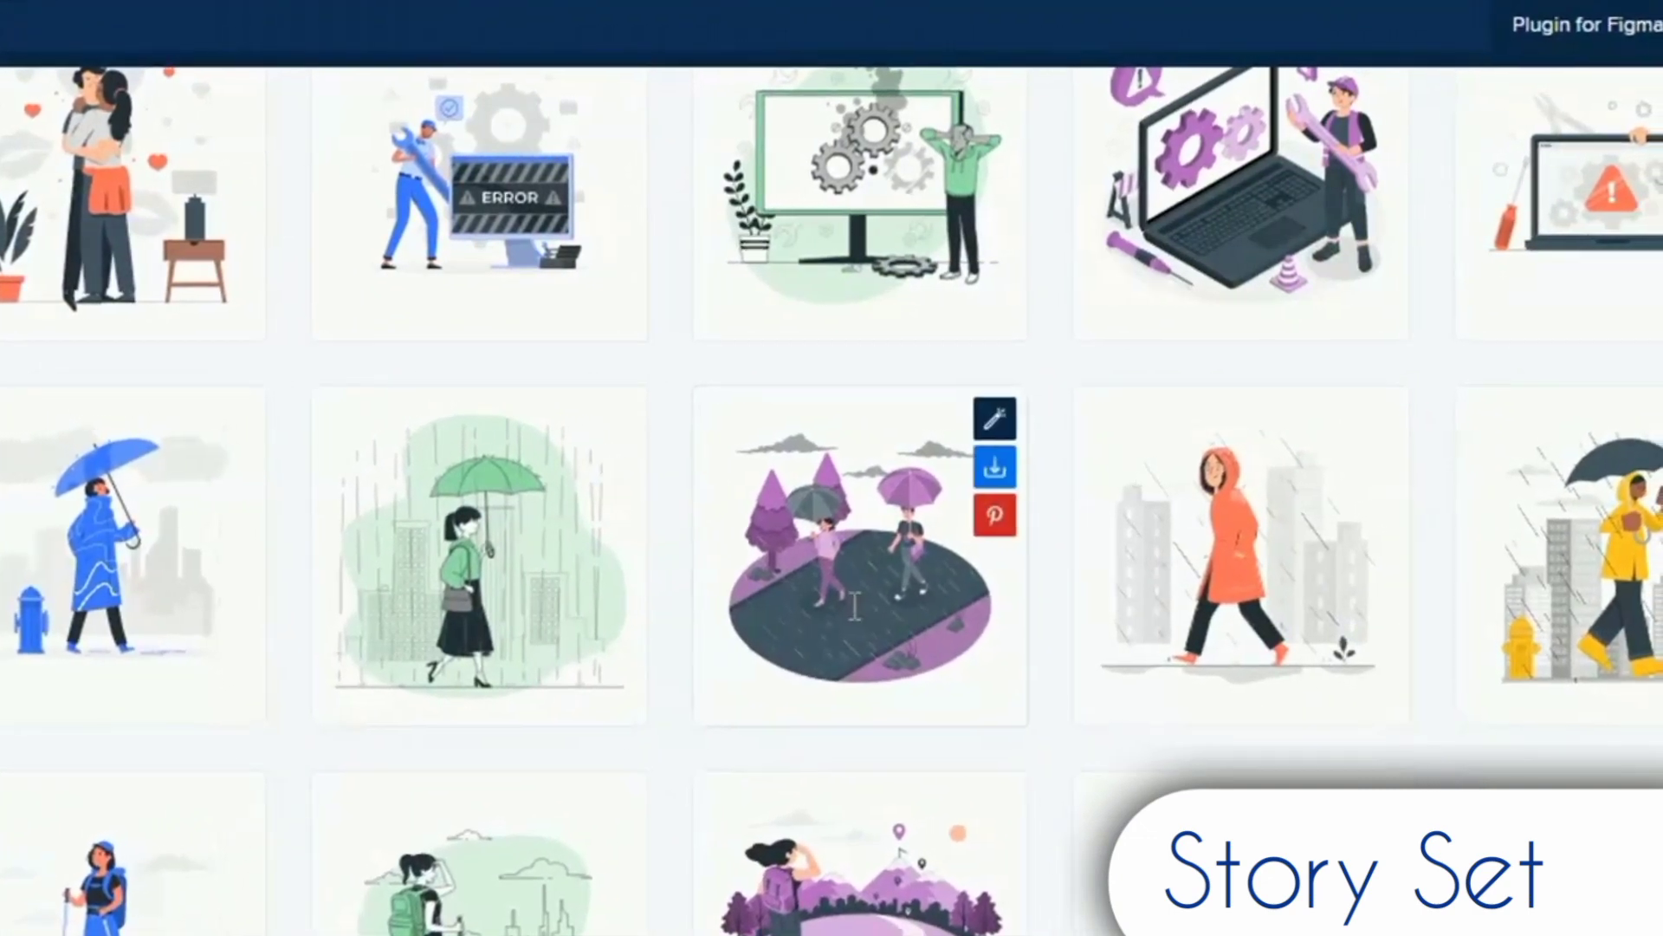
left_click(844, 607)
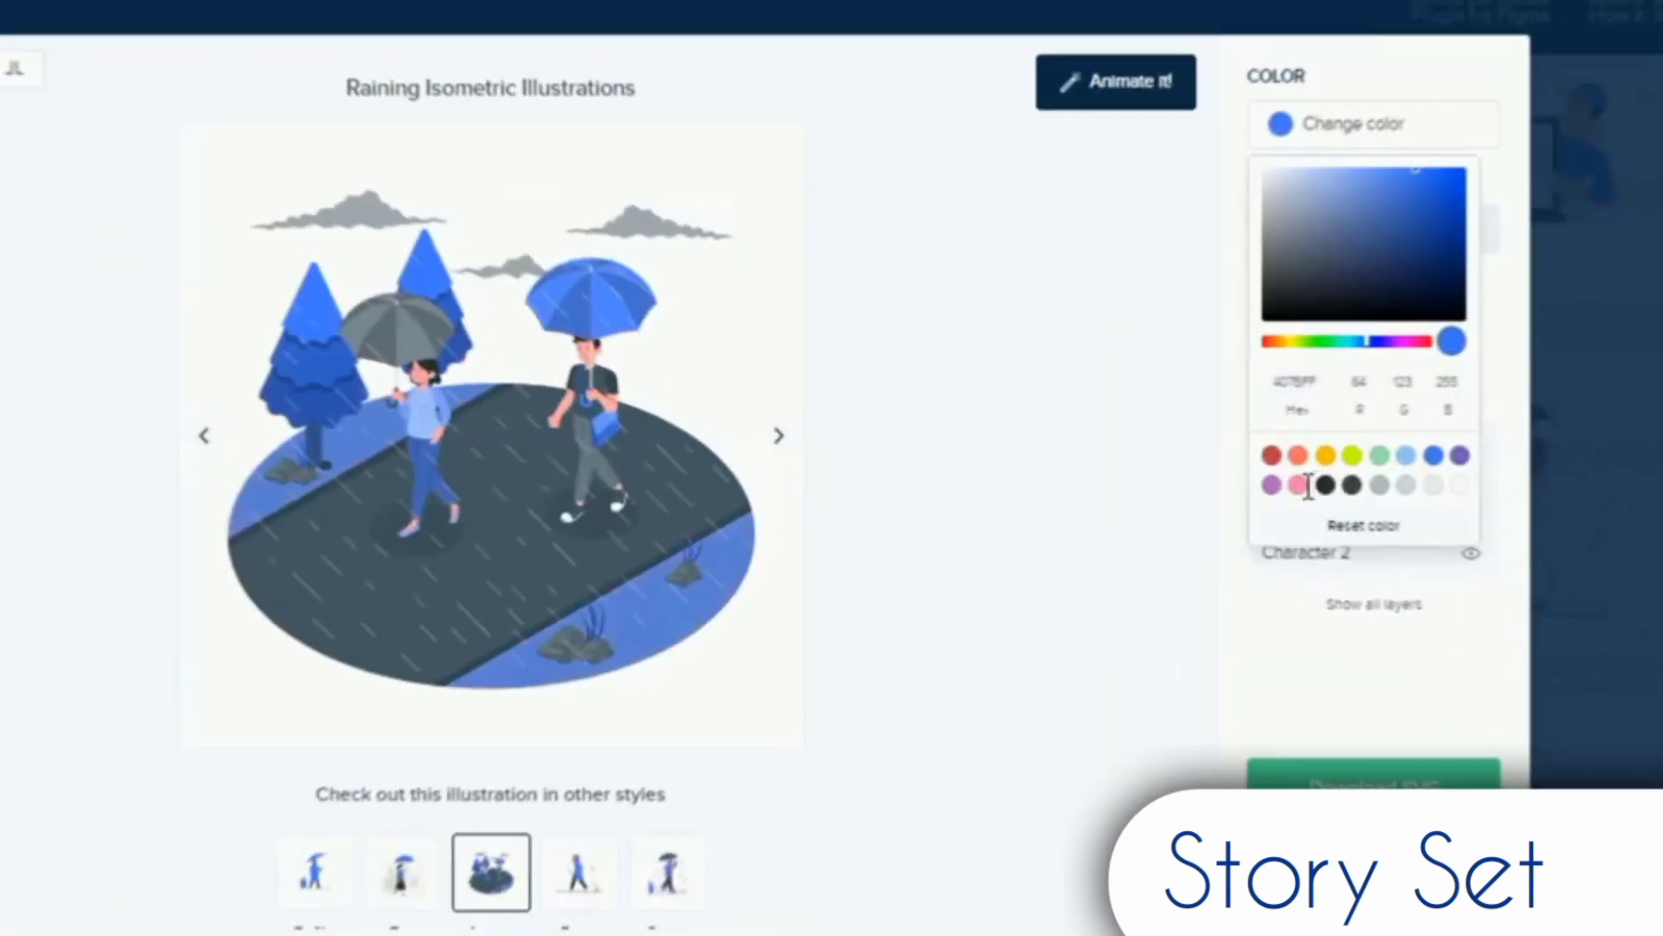
Recolour the rain illustration dark grey, then select its ground and show all layers for animating
left_click(1322, 484)
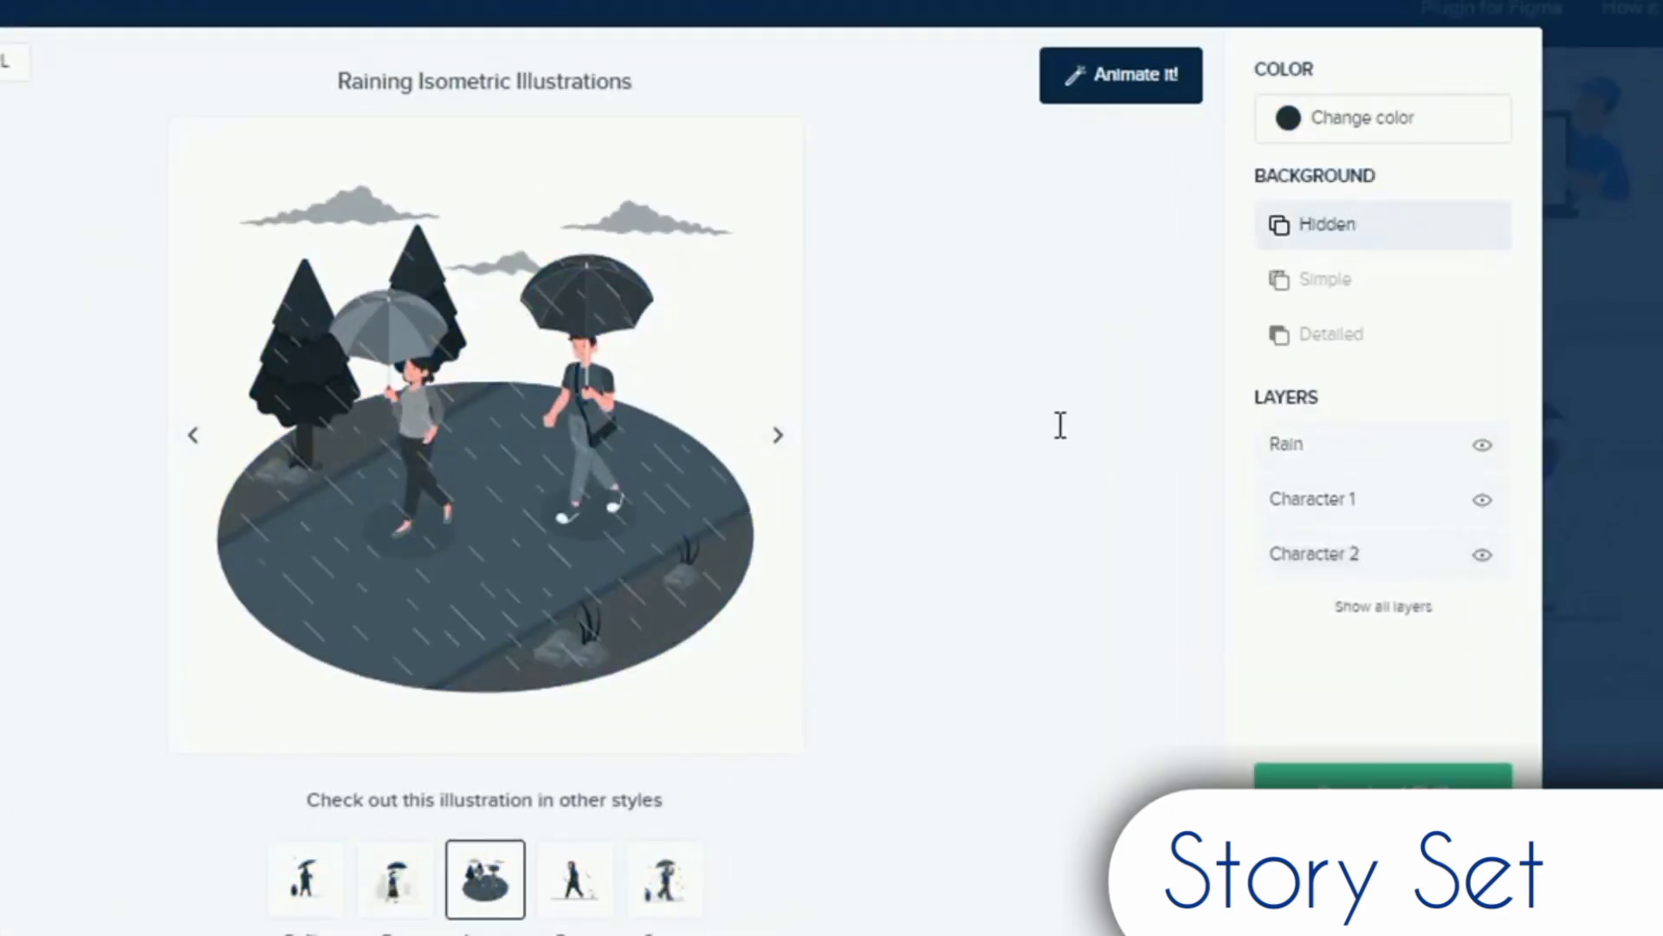
left_click(1110, 76)
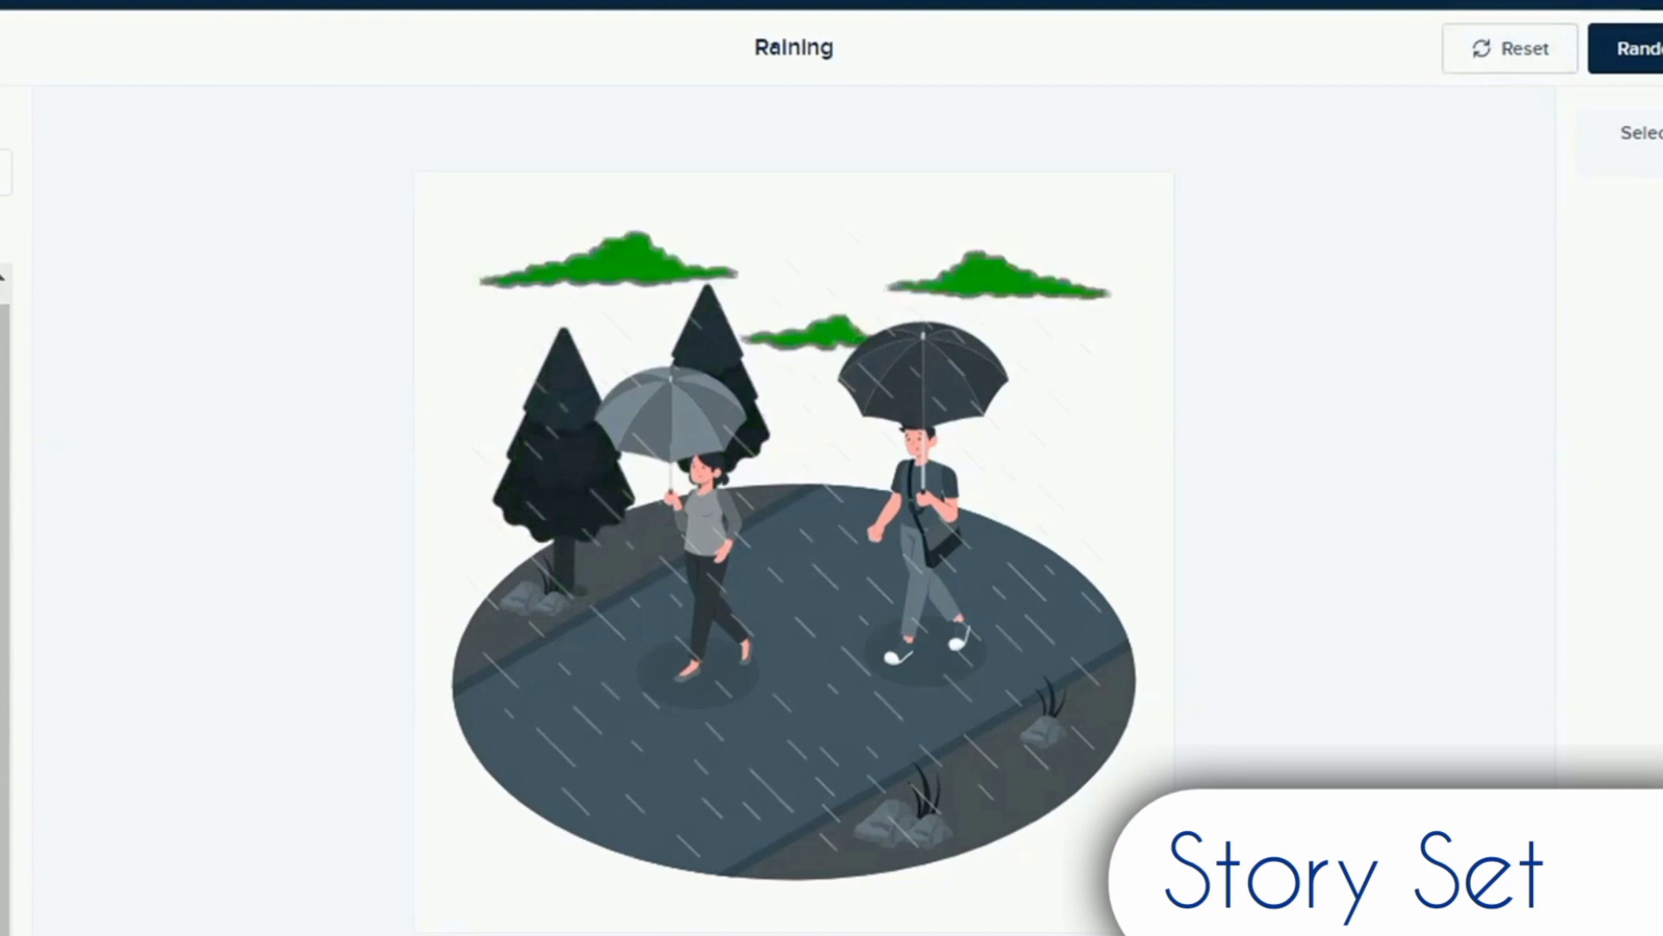
left_click(693, 554)
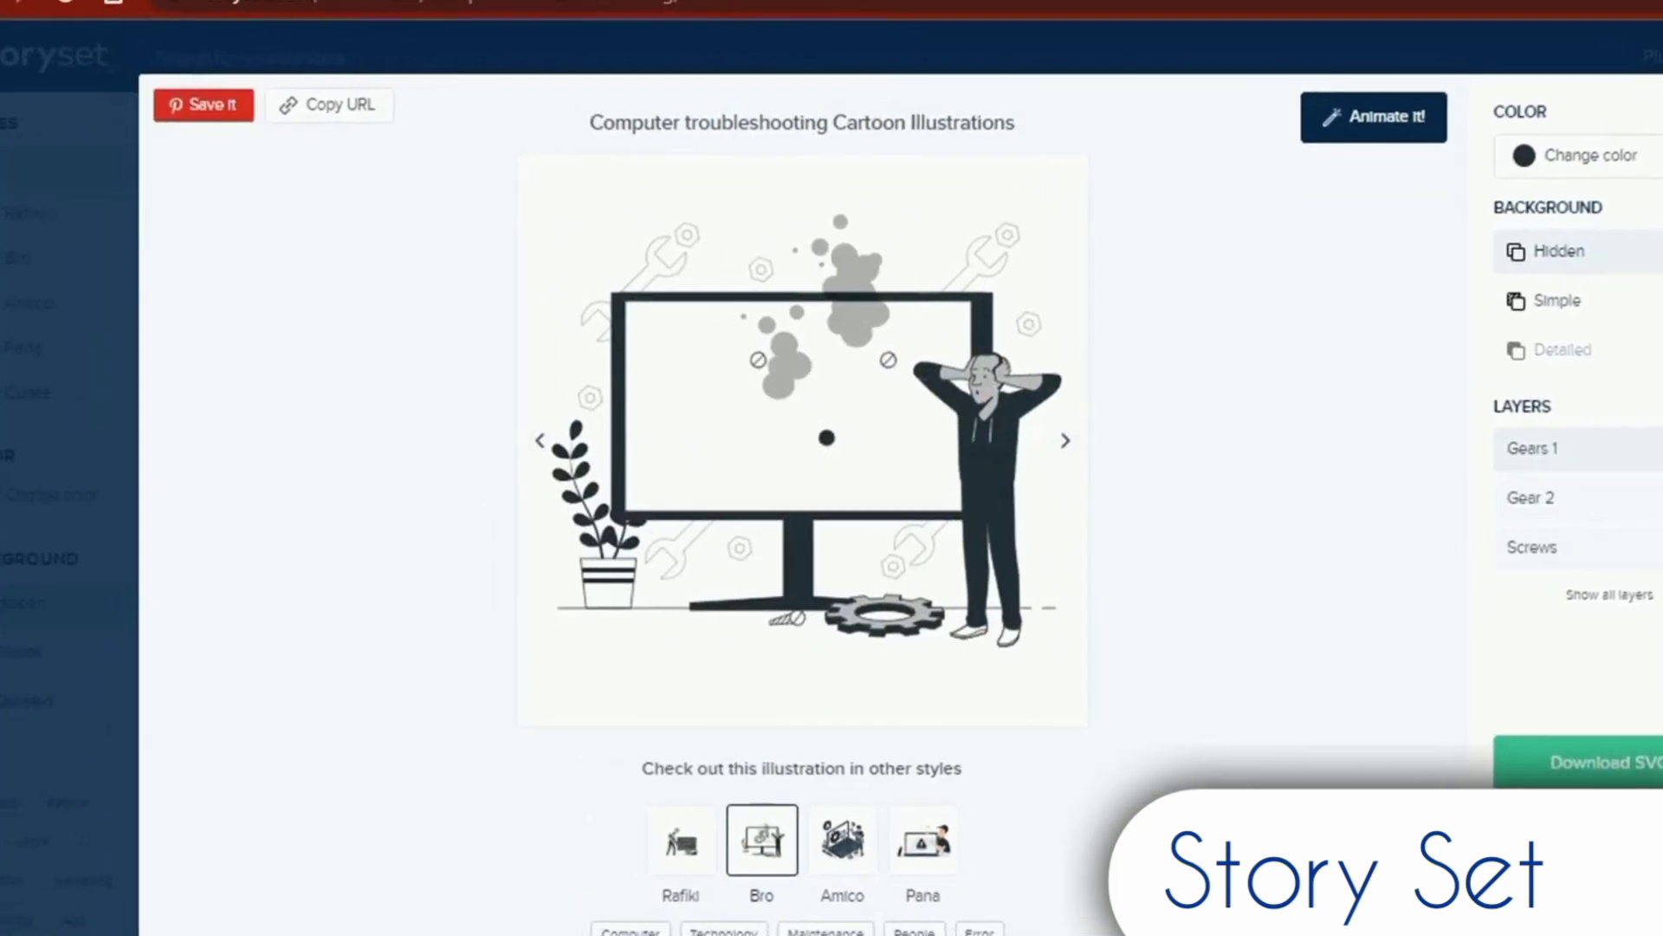
left_click(1611, 594)
scroll(1602, 514, "down", 3)
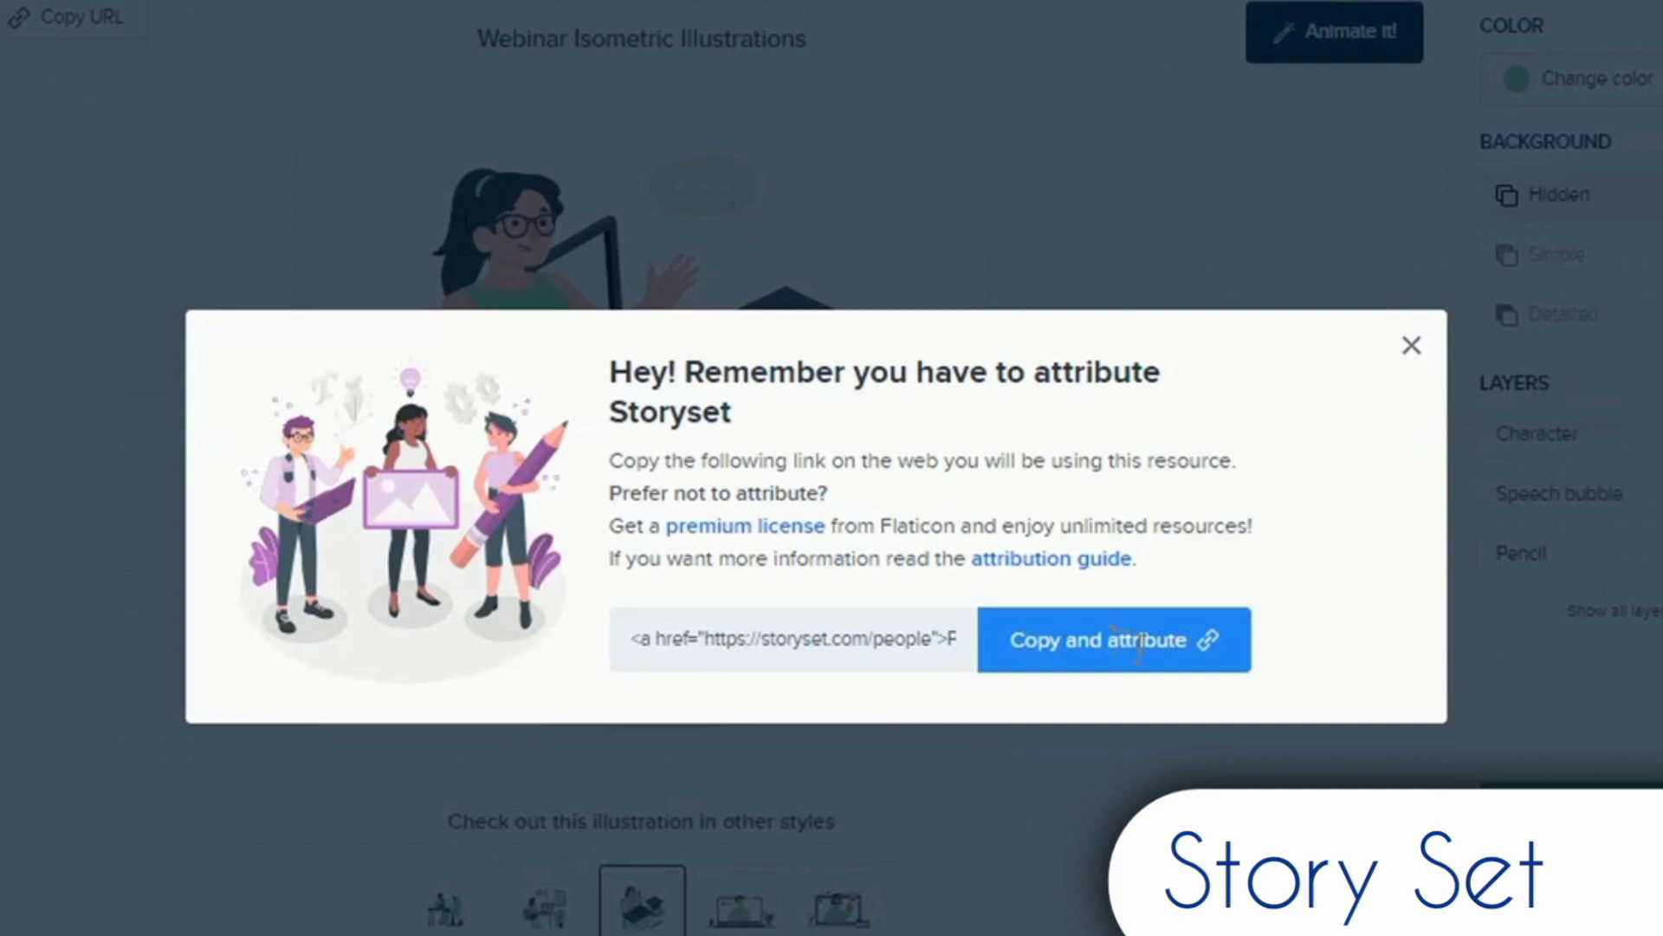
Copy the attribution link and read Flaticon's 'Attribution: How, when and where?' article
left_click(1183, 658)
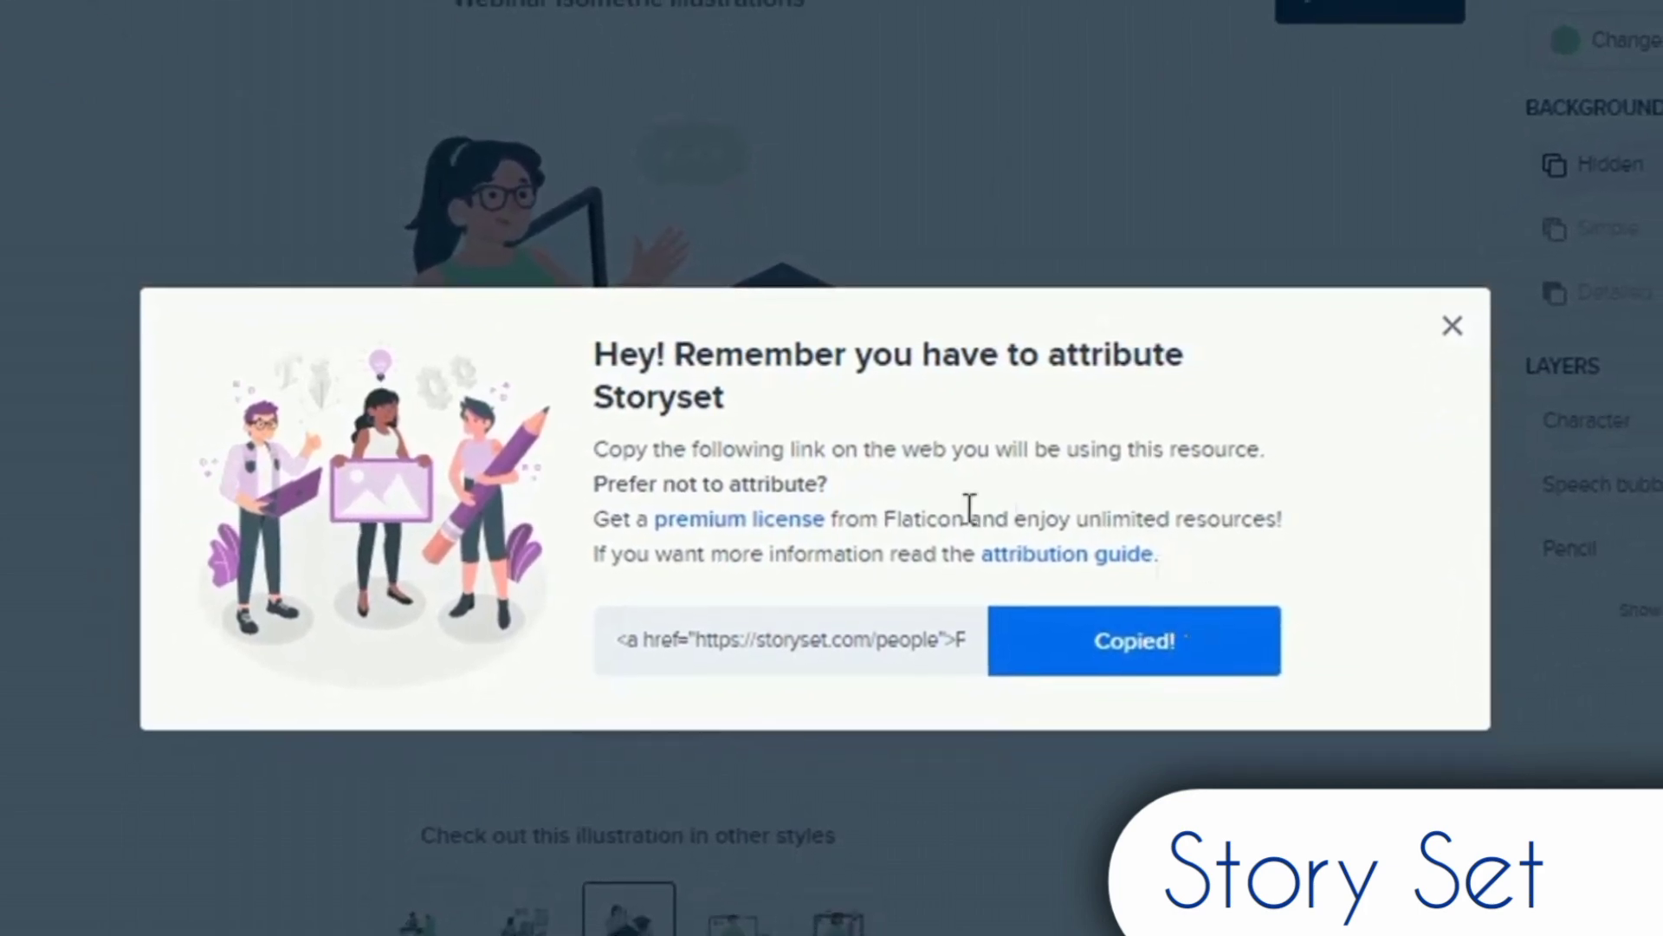
left_click(1069, 550)
scroll(794, 475, "down", 5)
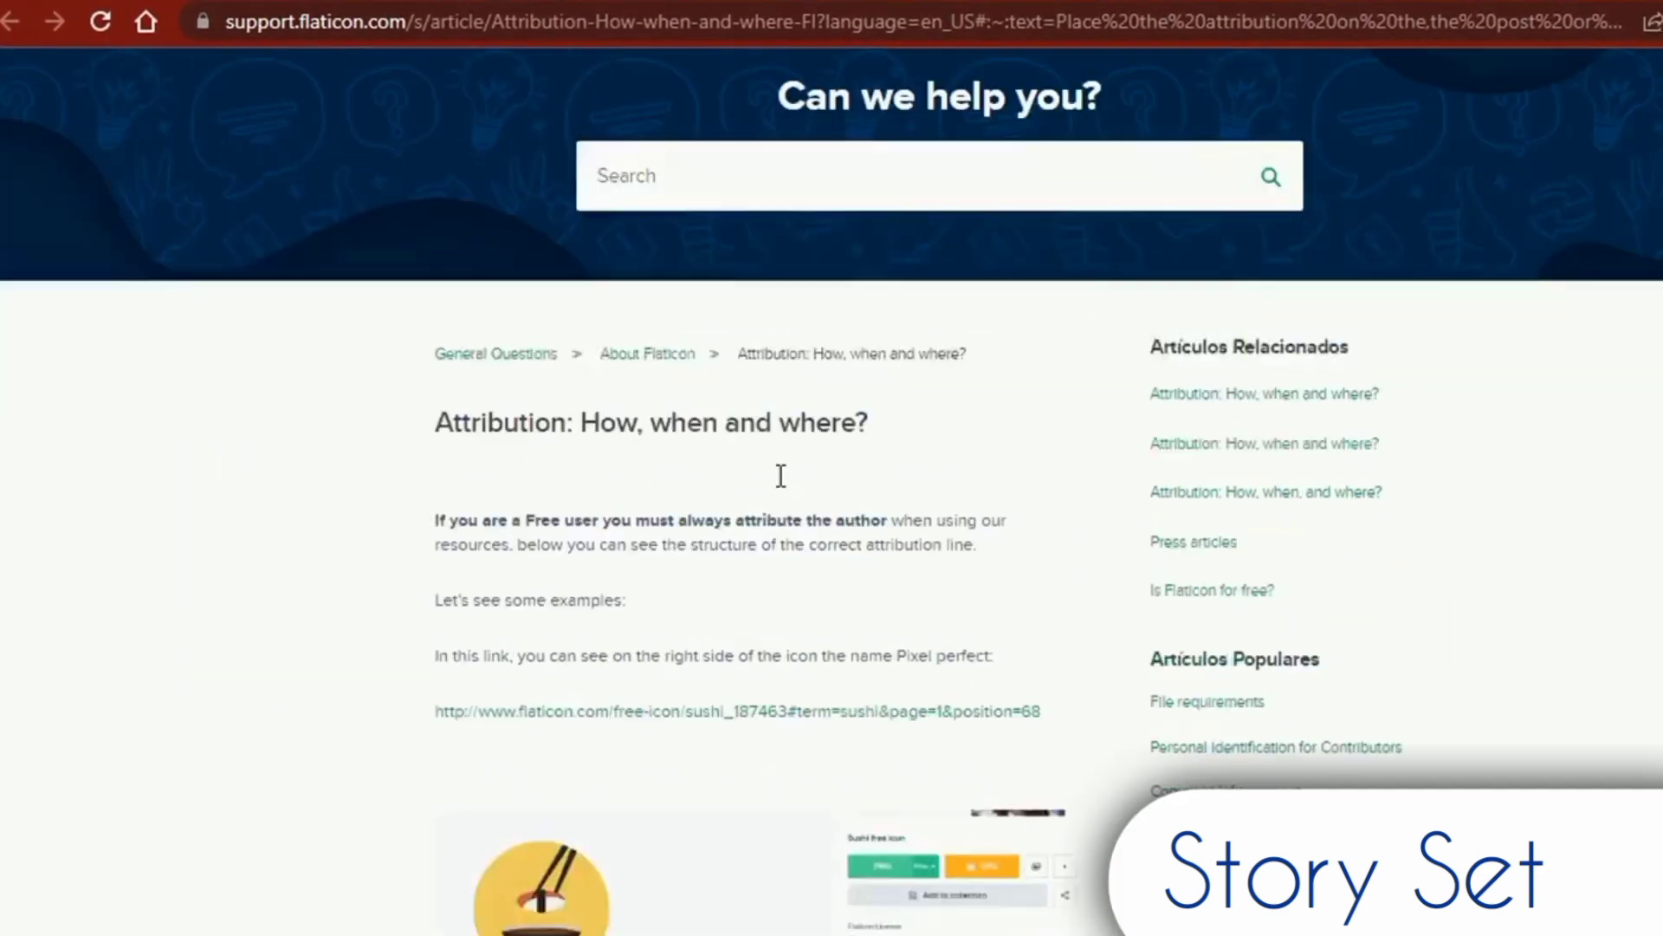
scroll(766, 477, "down", 5)
scroll(751, 476, "up", 10)
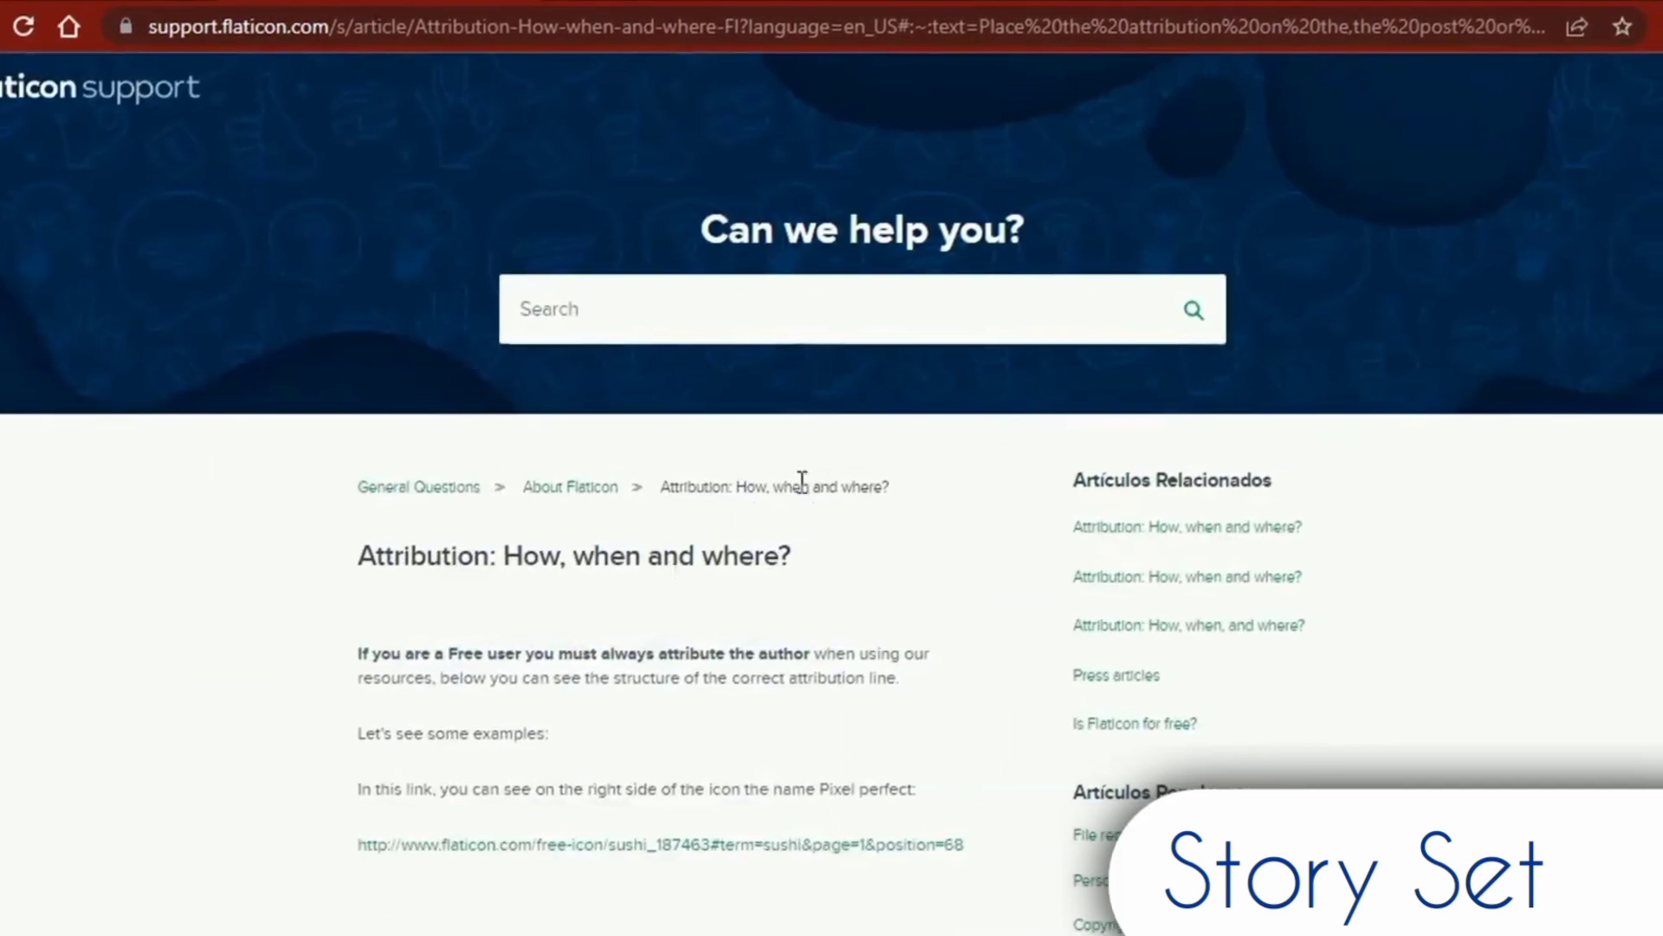
scroll(801, 481, "down", 10)
scroll(776, 635, "up", 10)
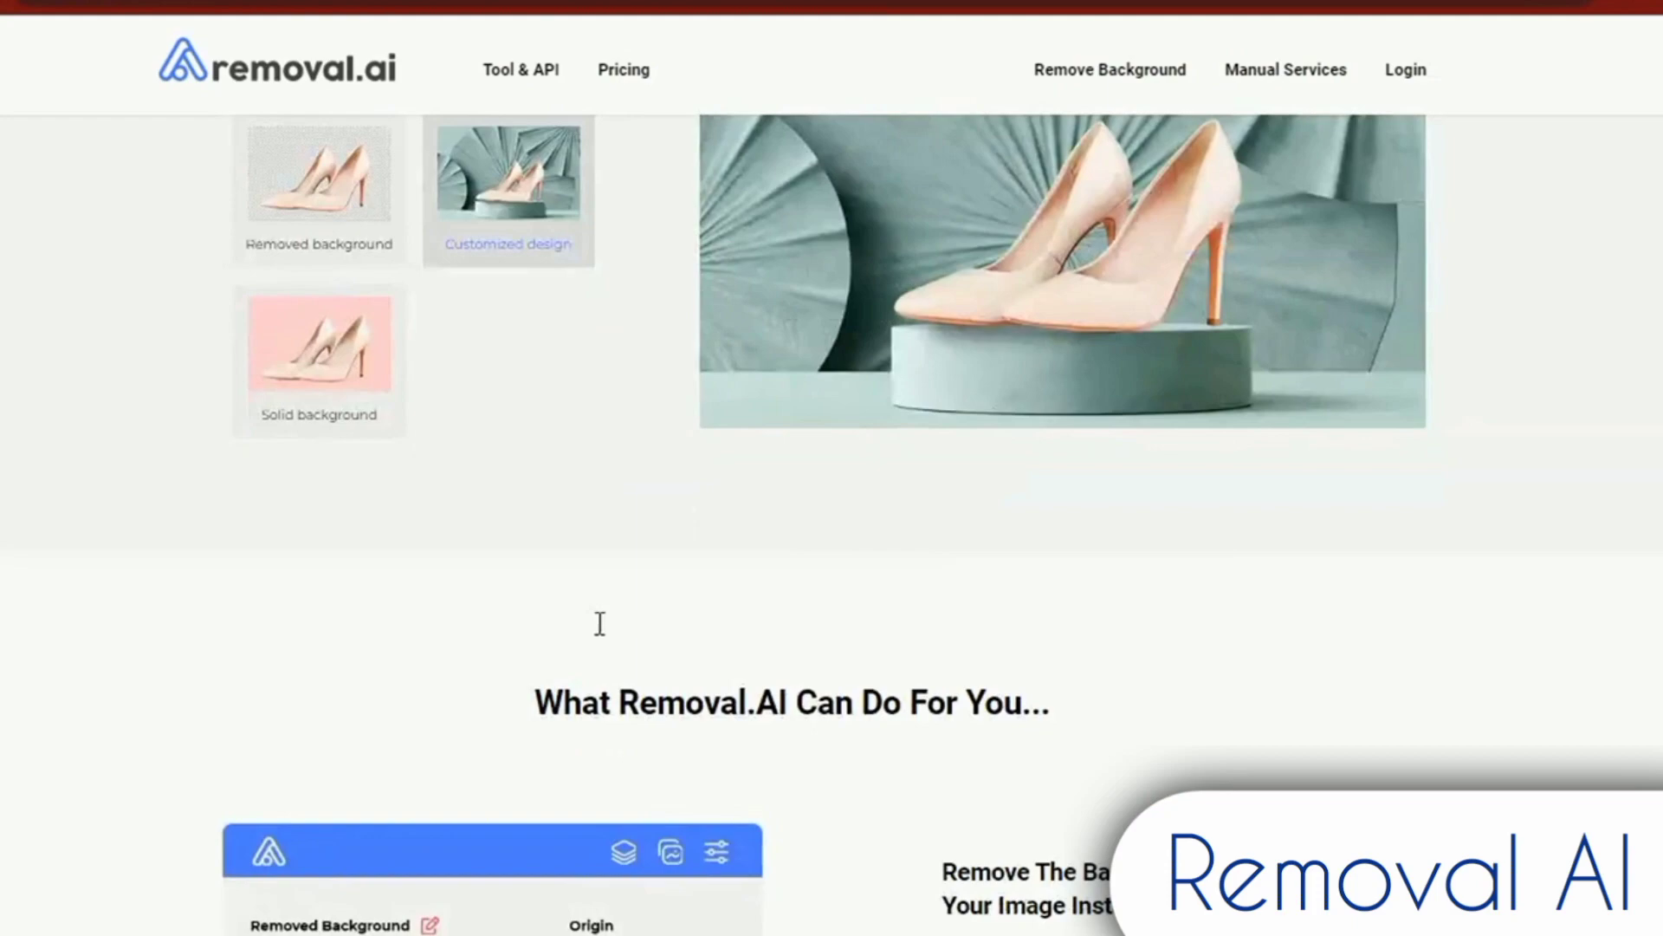
Upload the red-sweater portrait to removal.ai for background removal
scroll(523, 659, "down", 5)
scroll(524, 658, "down", 20)
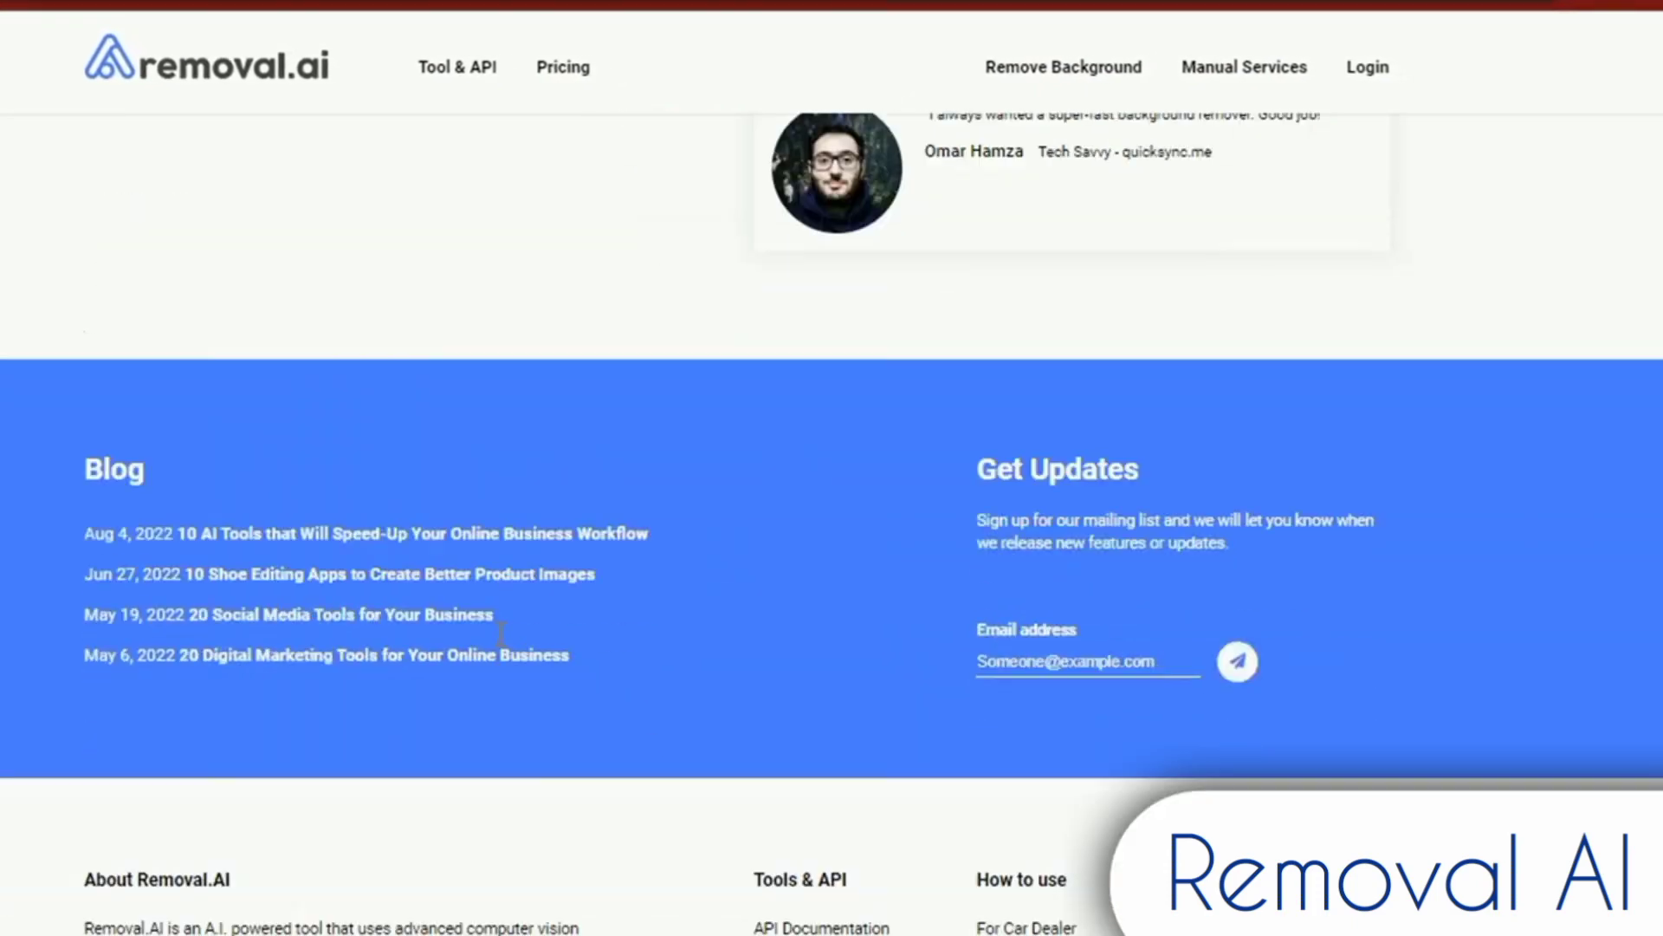
scroll(486, 638, "up", 20)
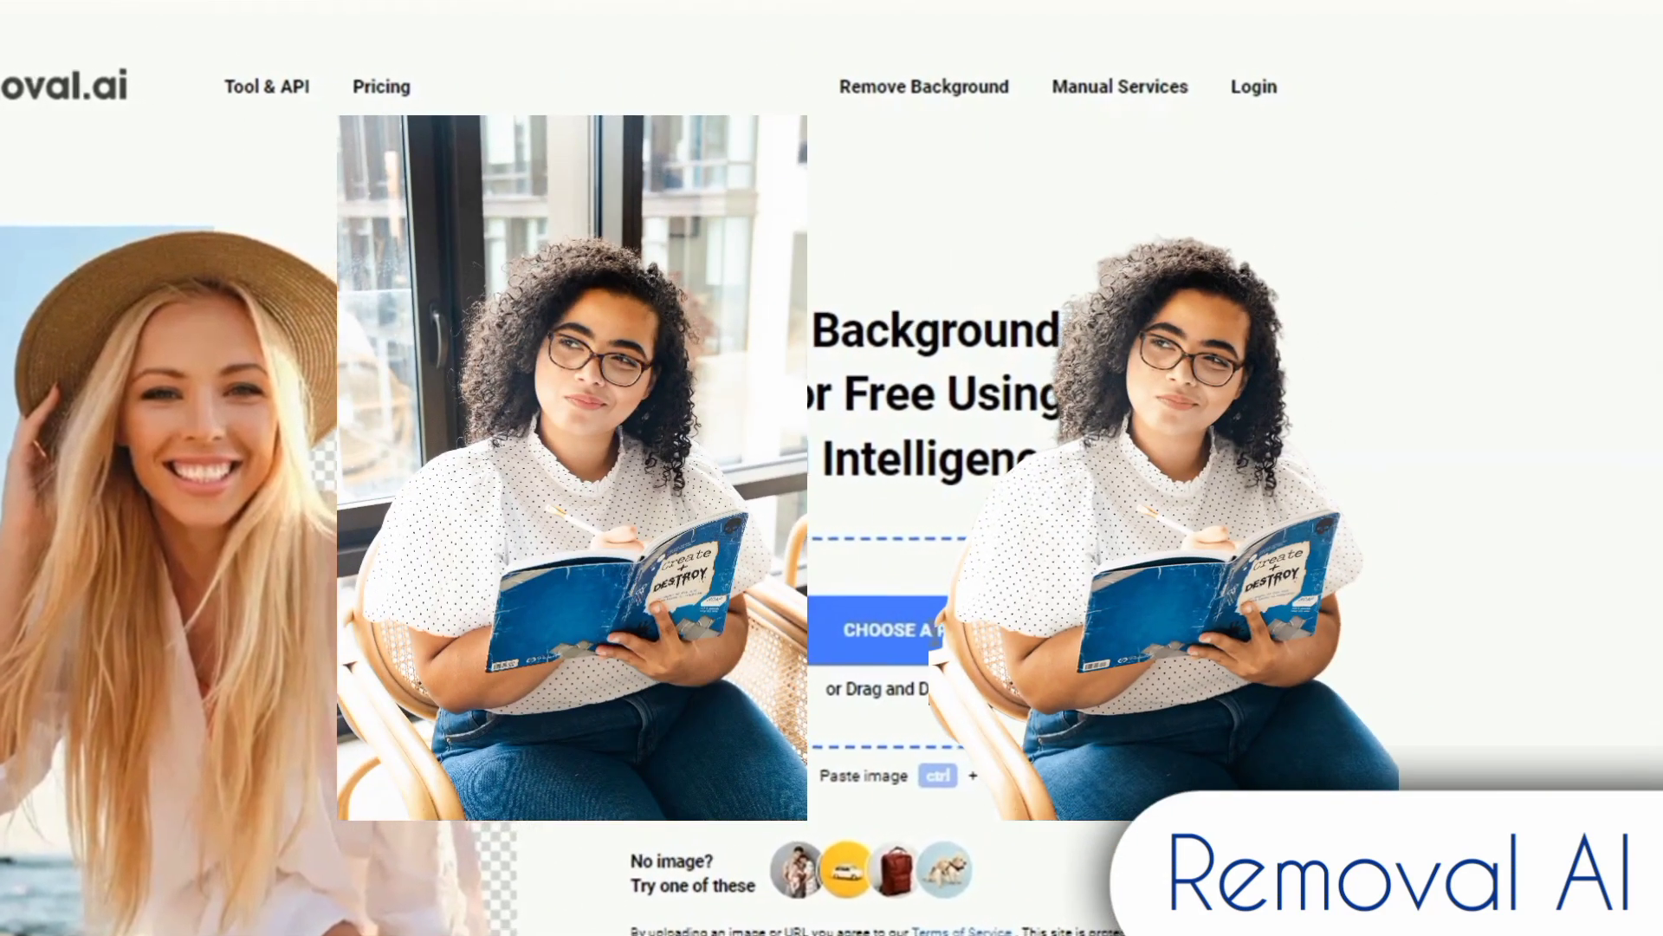
left_click(875, 633)
left_click(343, 451)
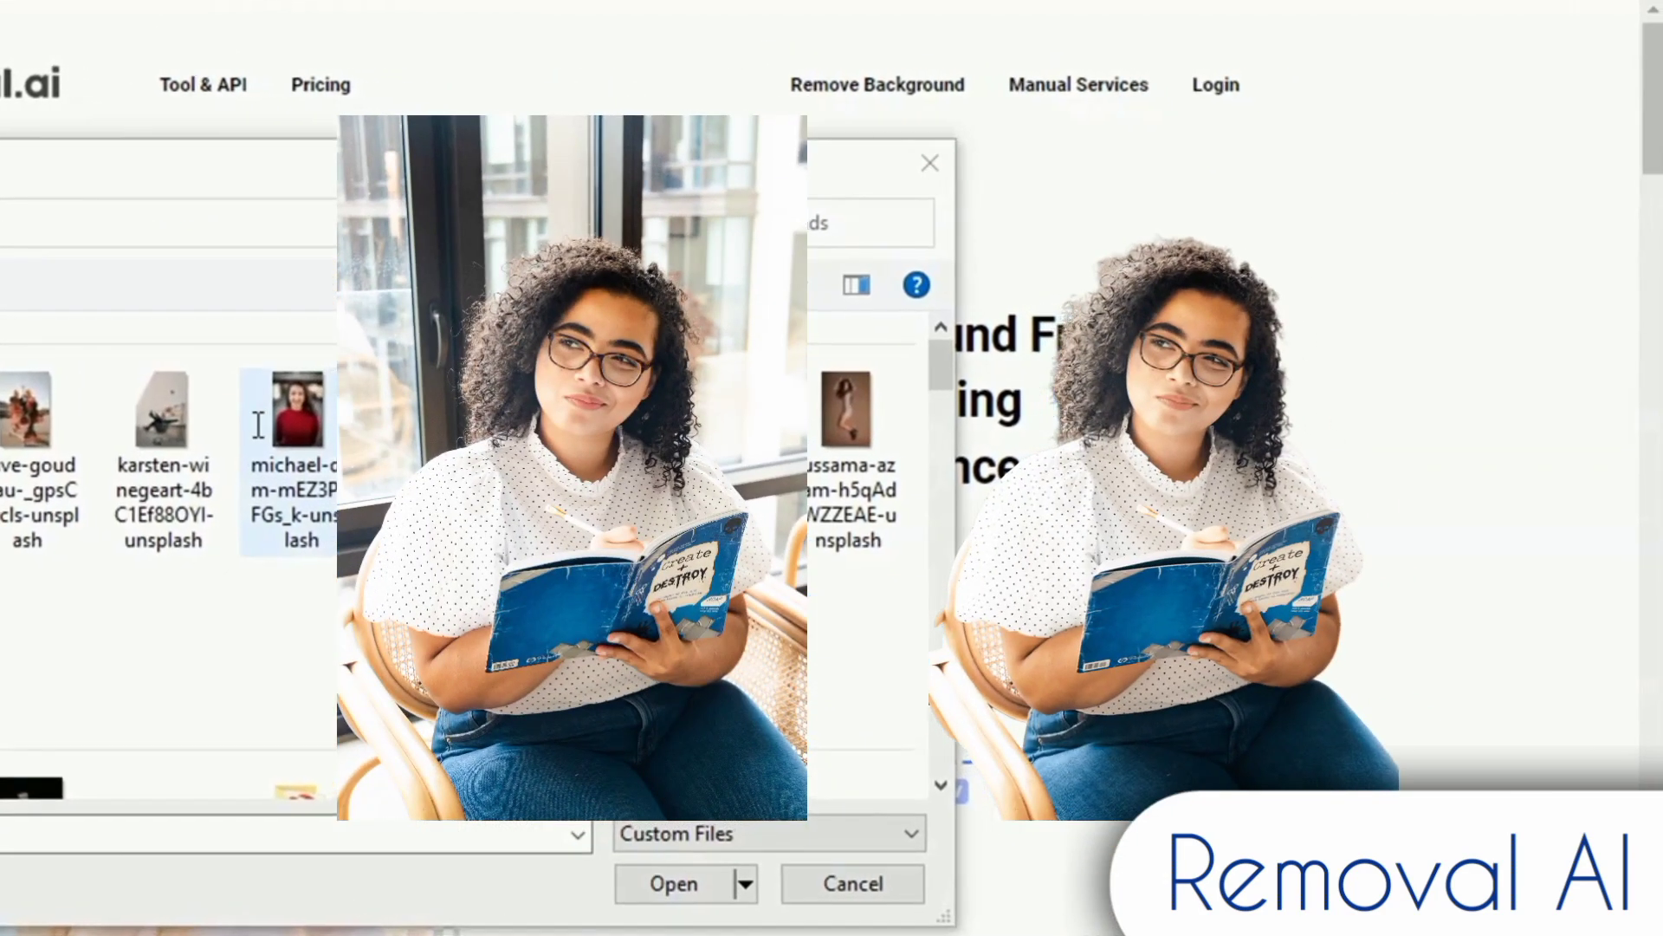
left_click(665, 887)
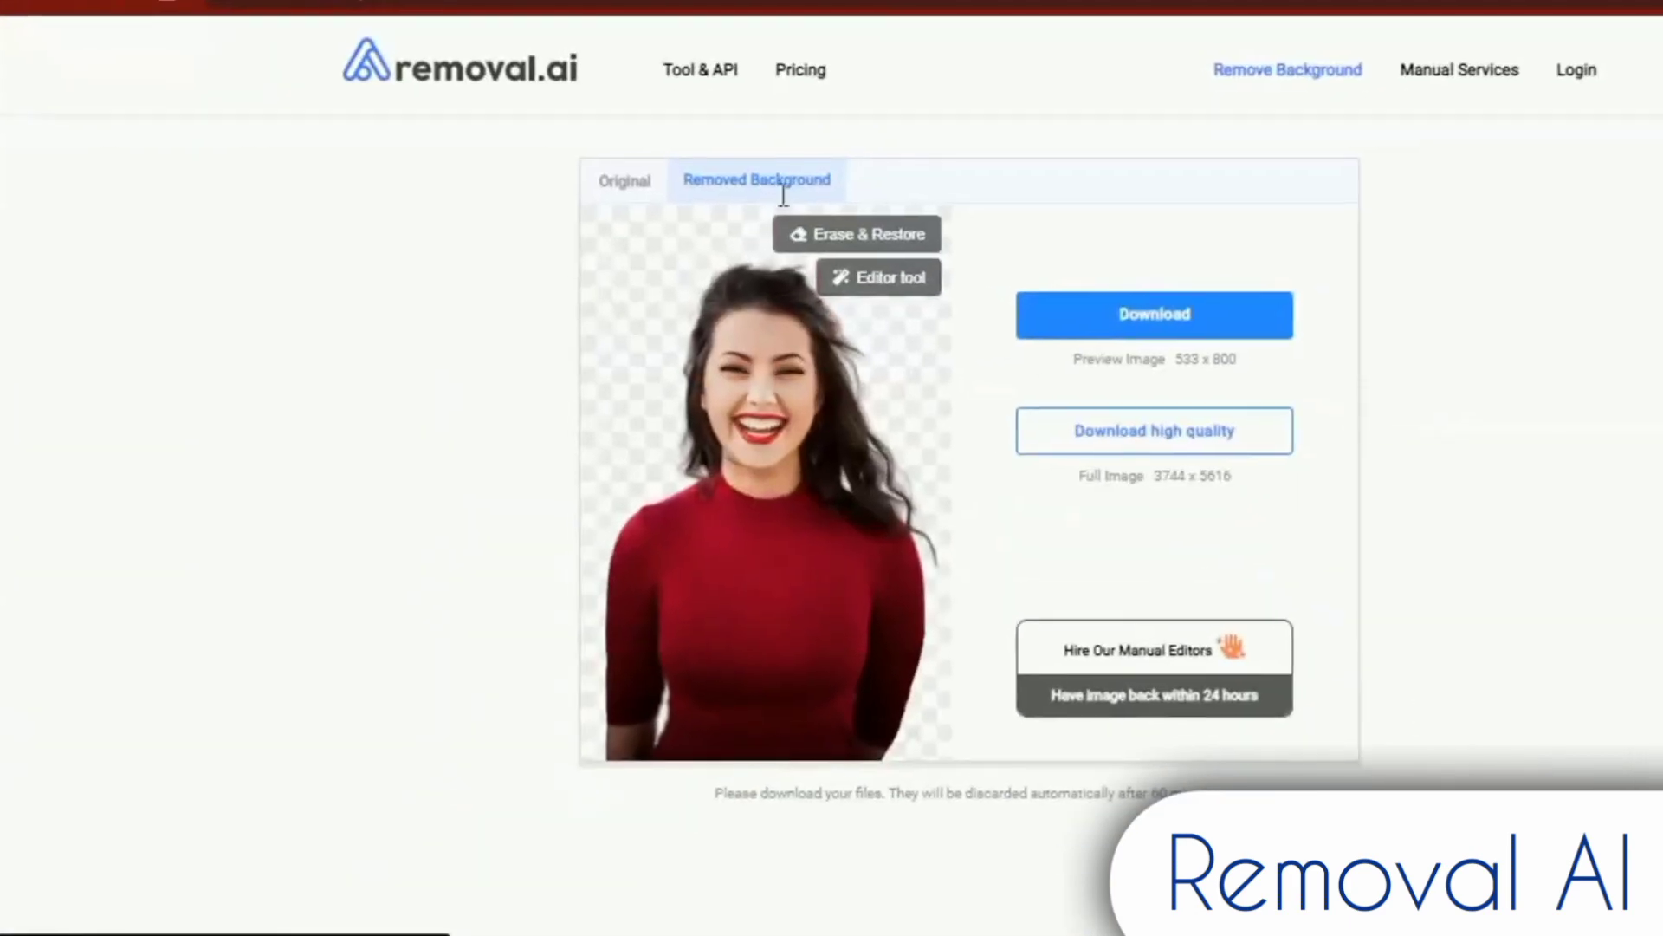
Compare the cut-outs with the original photos, including the jumping woman's
left_click(606, 169)
left_click(693, 173)
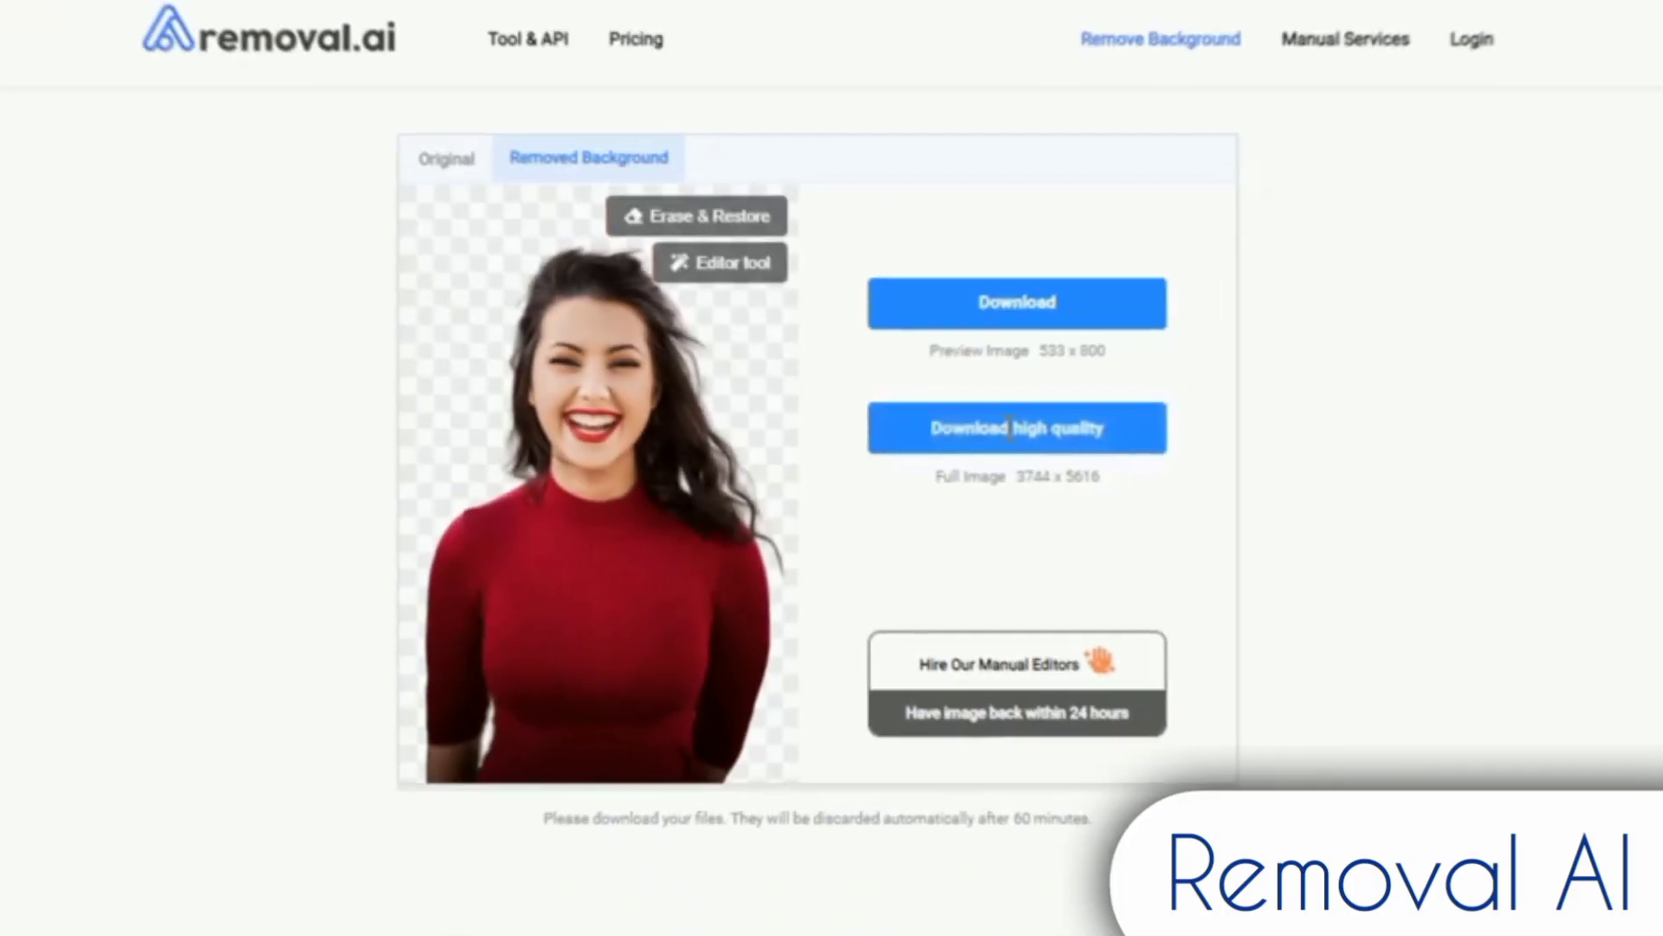
scroll(520, 371, "up", 9)
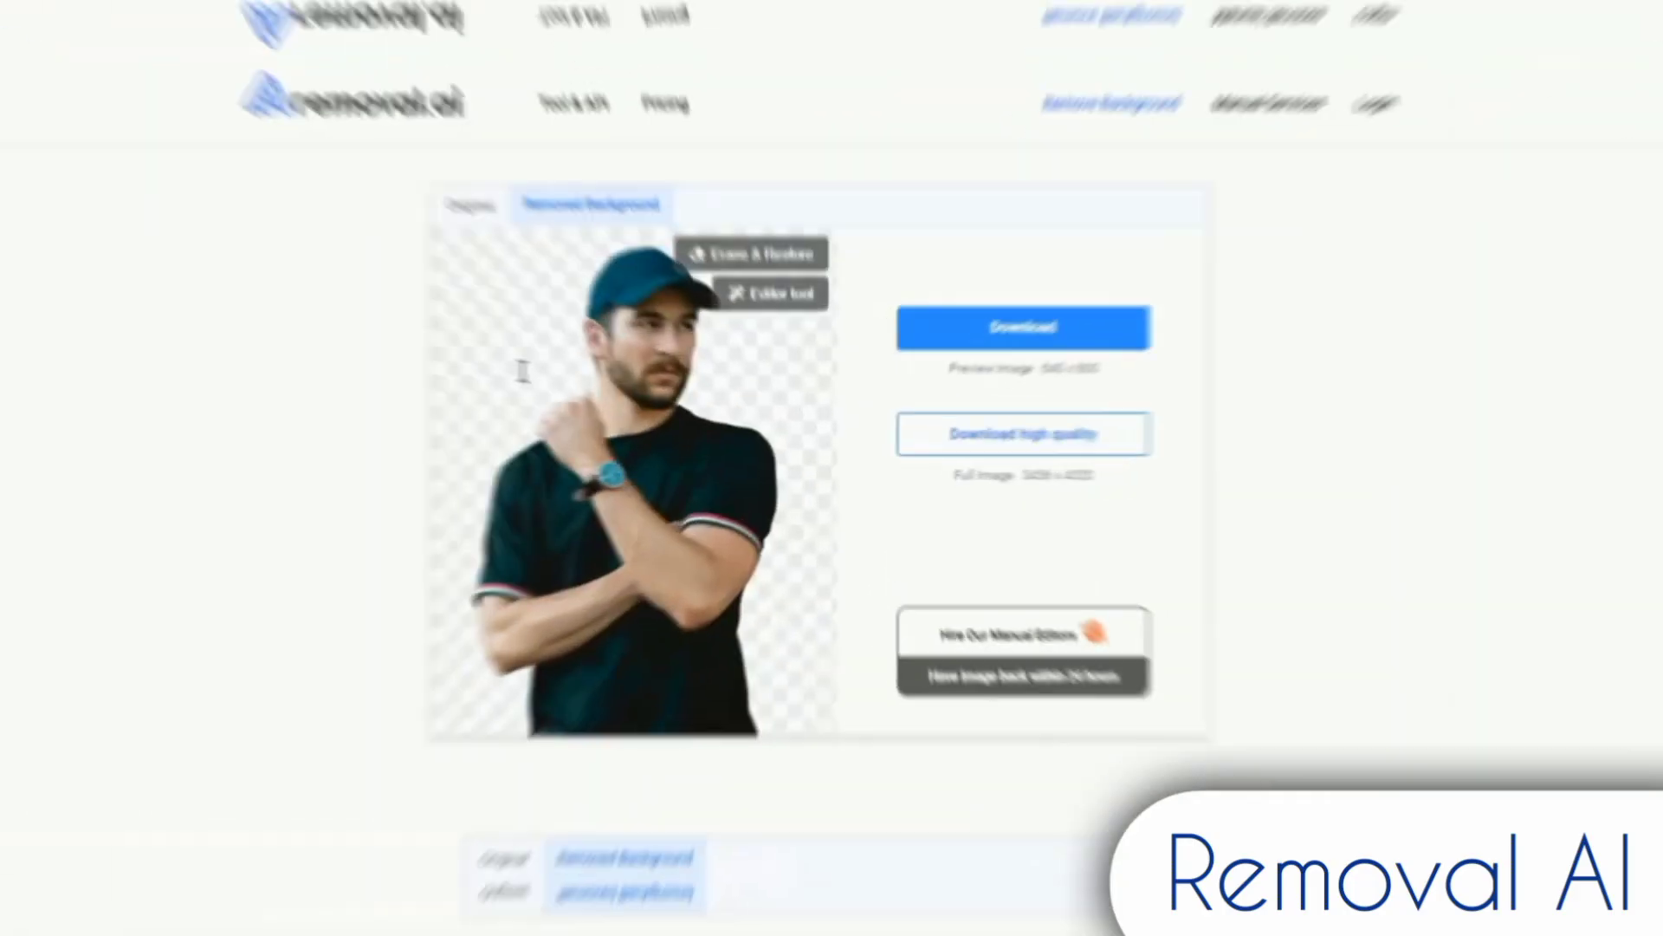
left_click(427, 167)
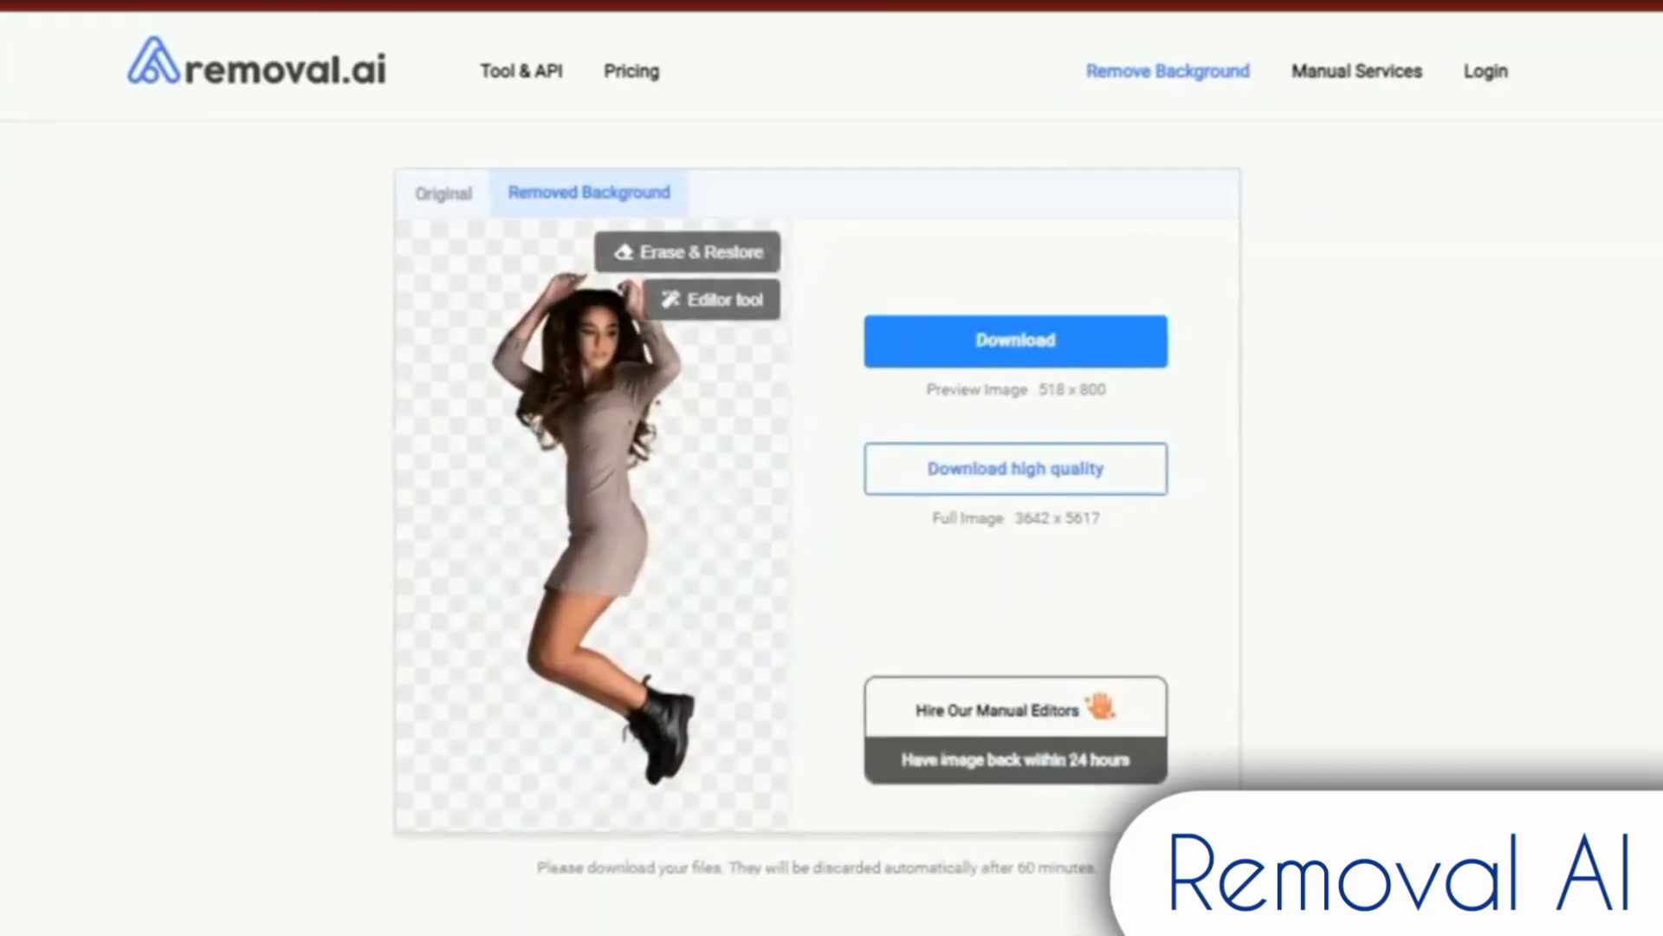
left_click(428, 183)
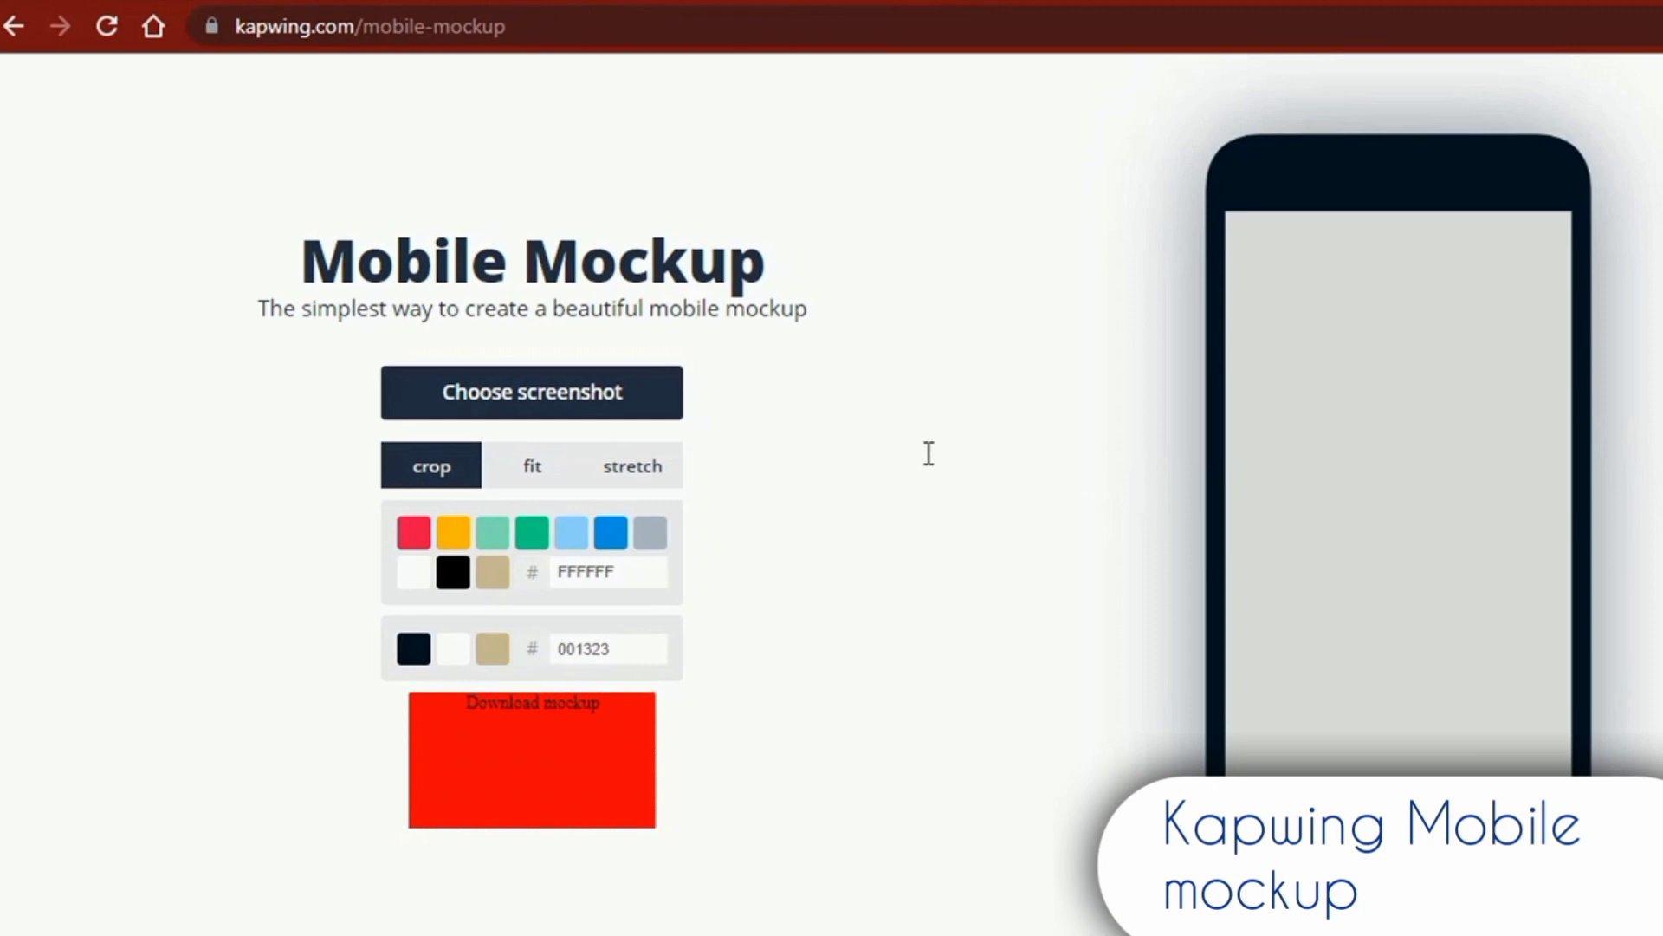
scroll(918, 453, "down", 5)
scroll(907, 453, "down", 10)
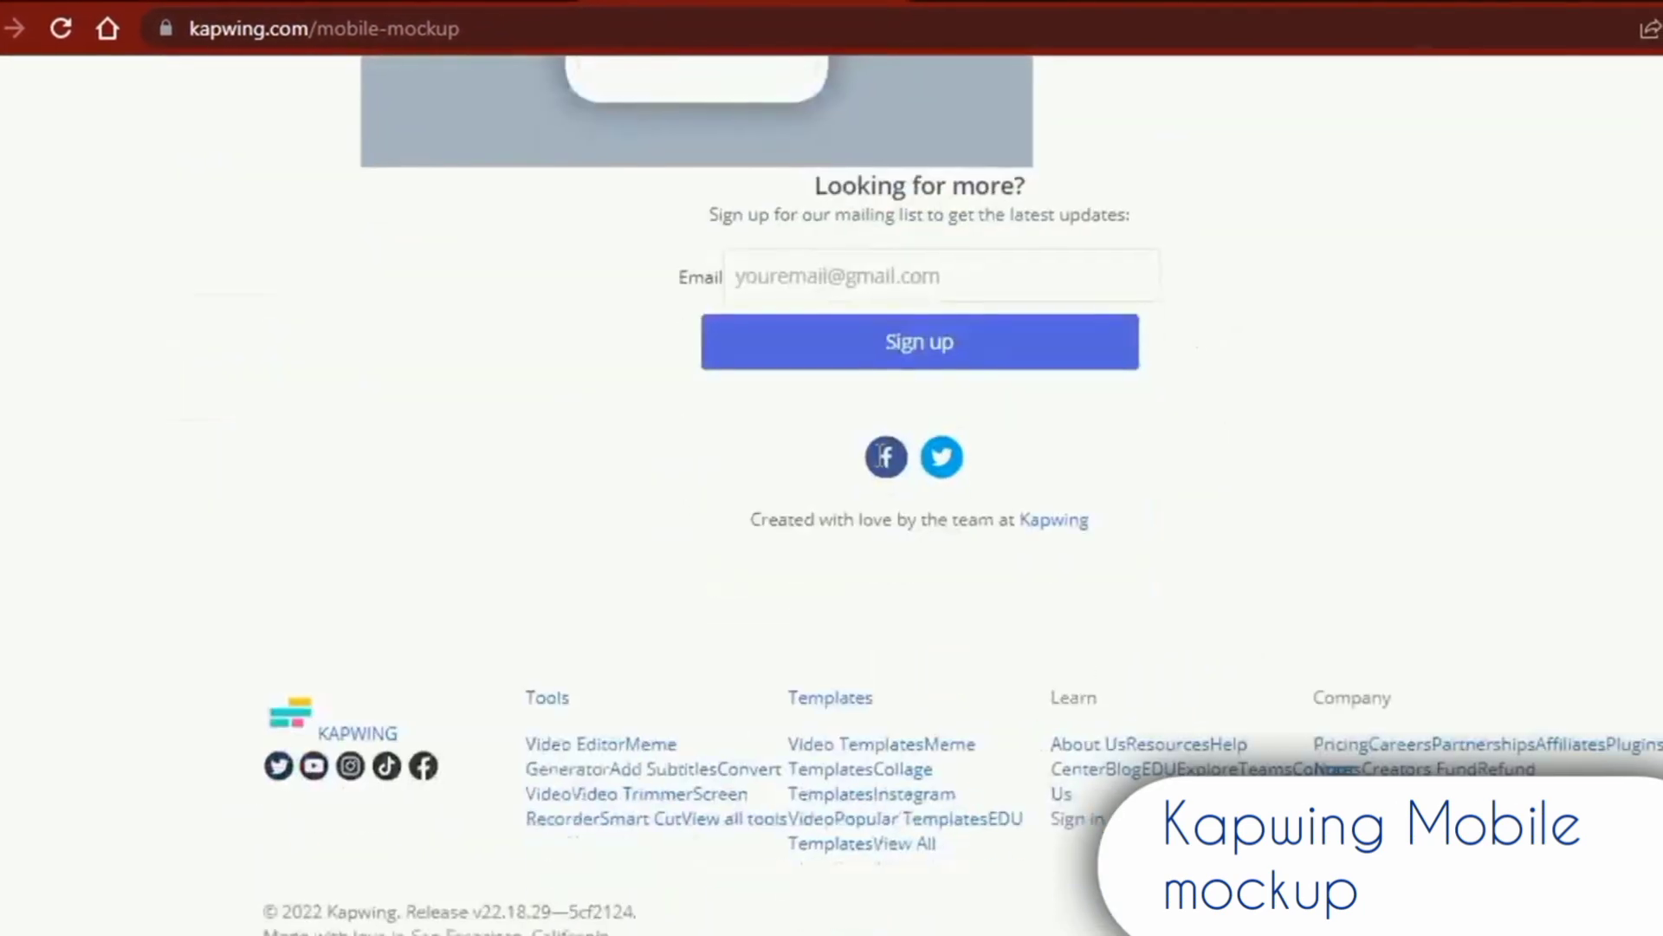
scroll(907, 454, "up", 8)
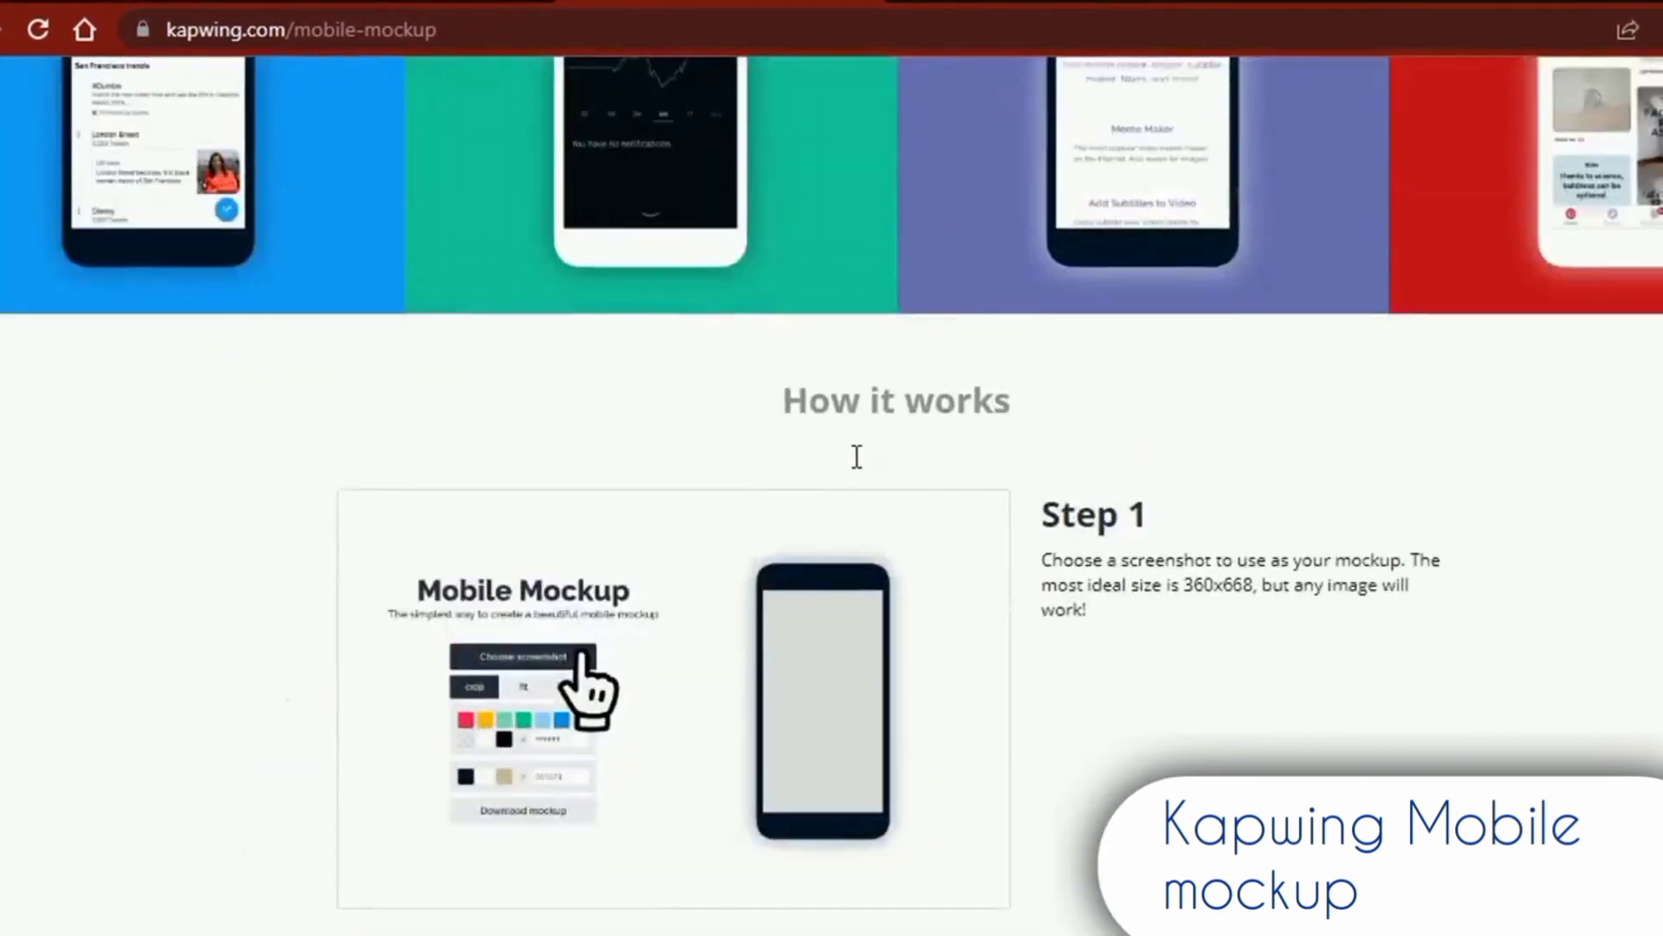
scroll(857, 456, "up", 8)
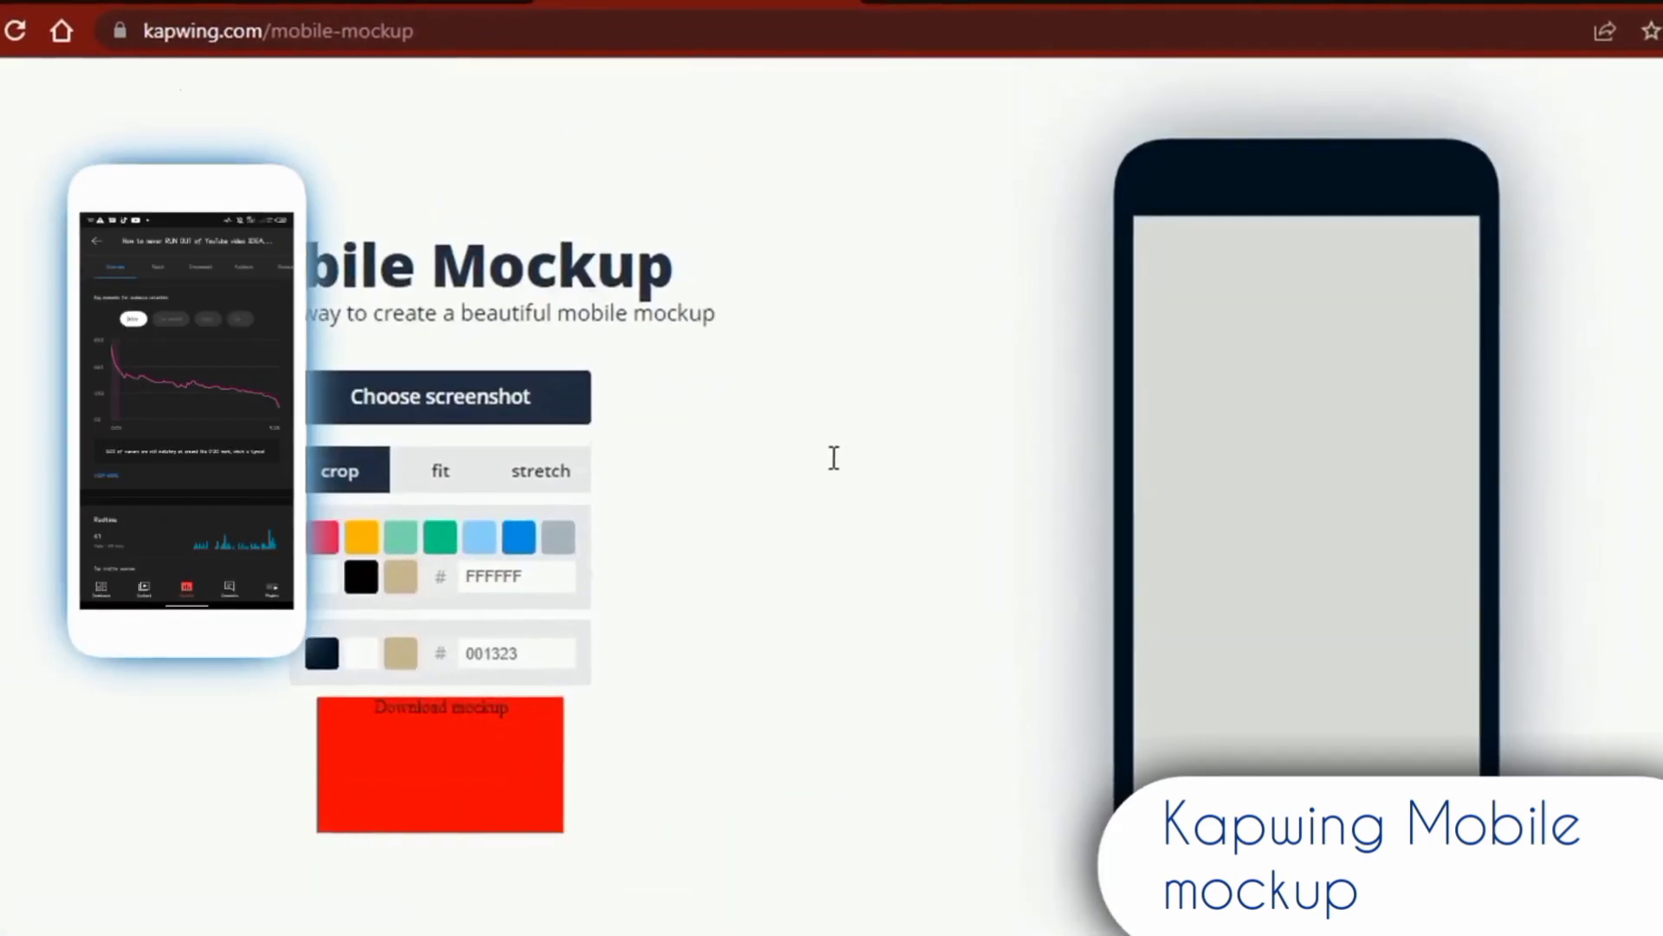
scroll(832, 460, "down", 12)
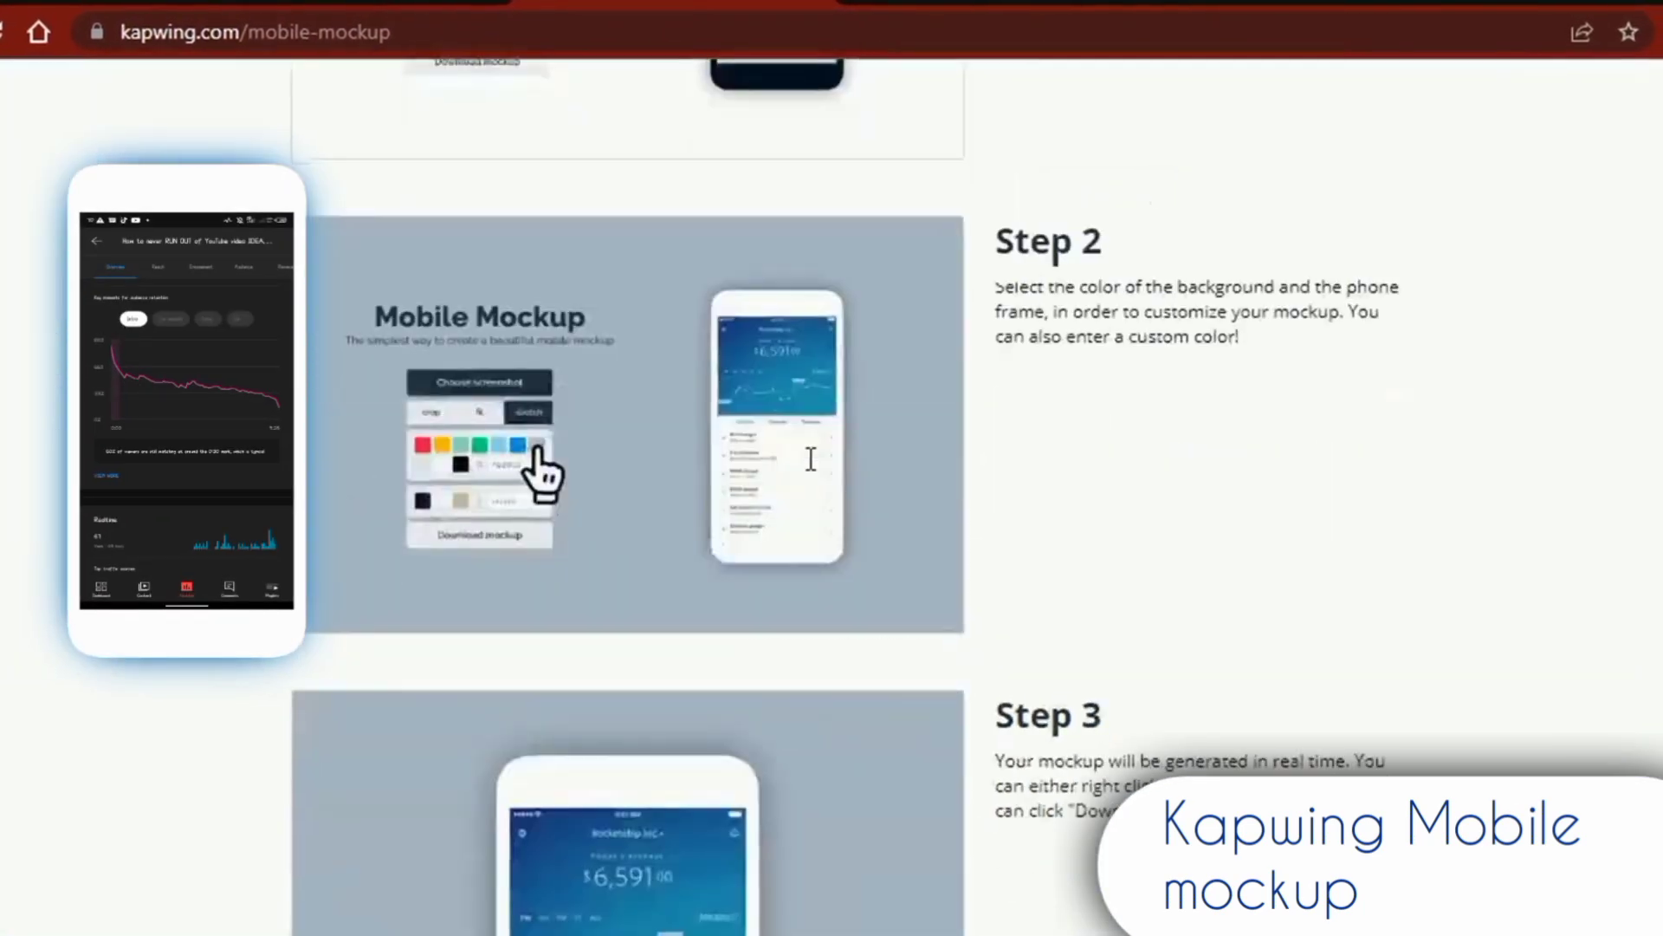
scroll(811, 459, "down", 4)
scroll(798, 460, "up", 15)
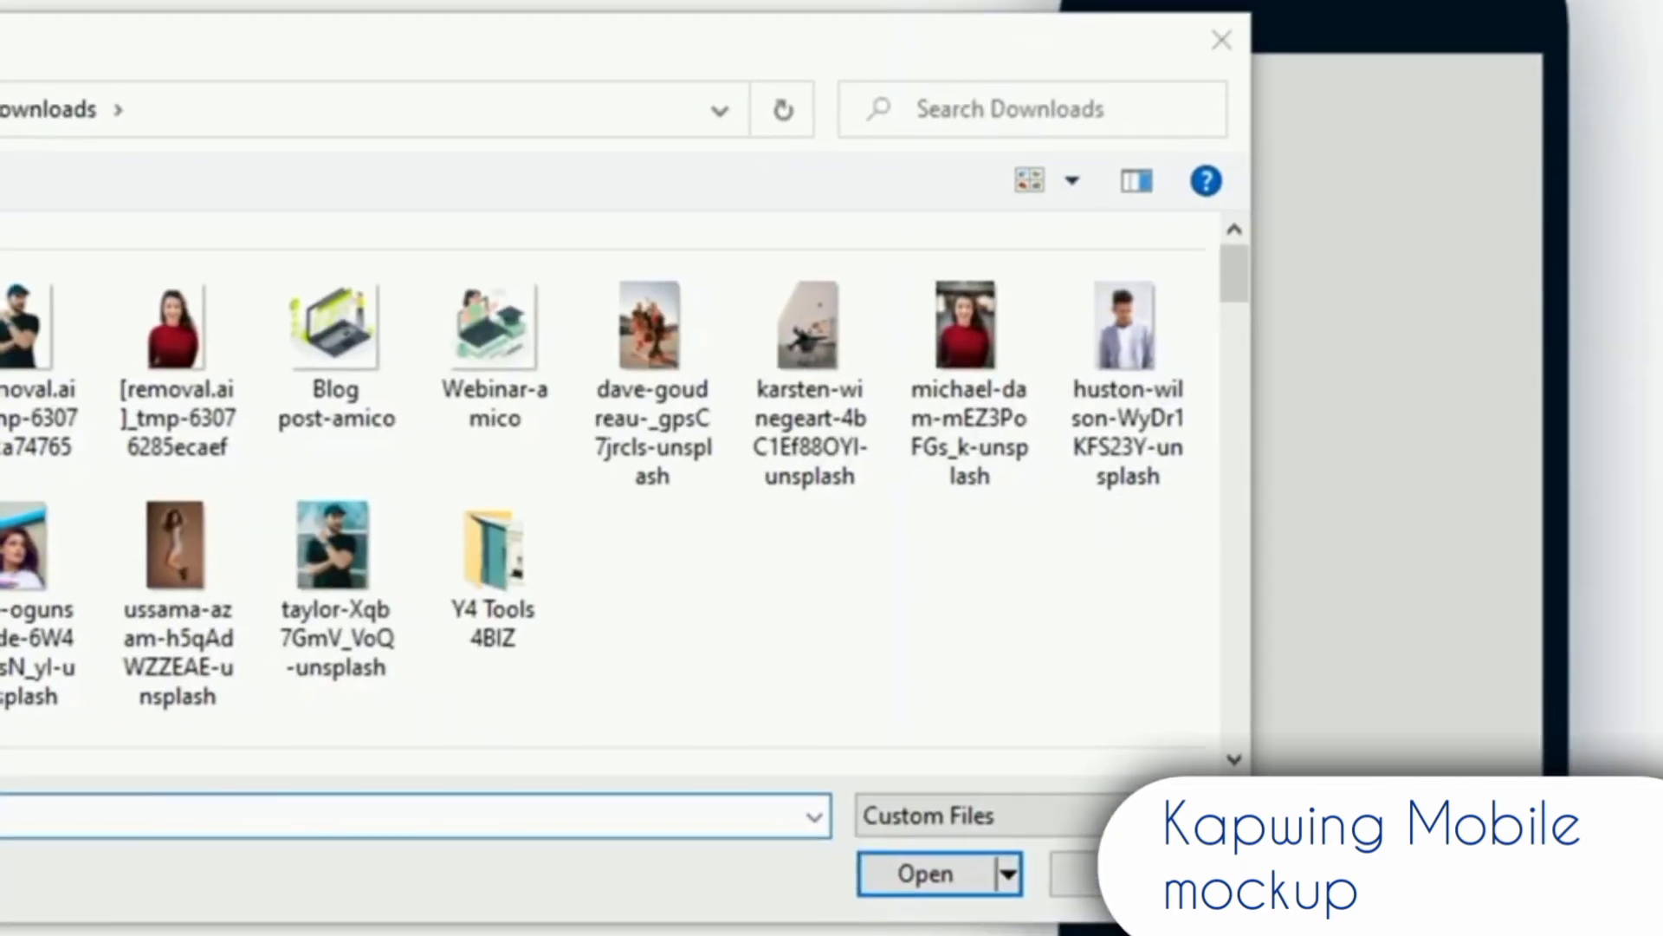
left_click(646, 346)
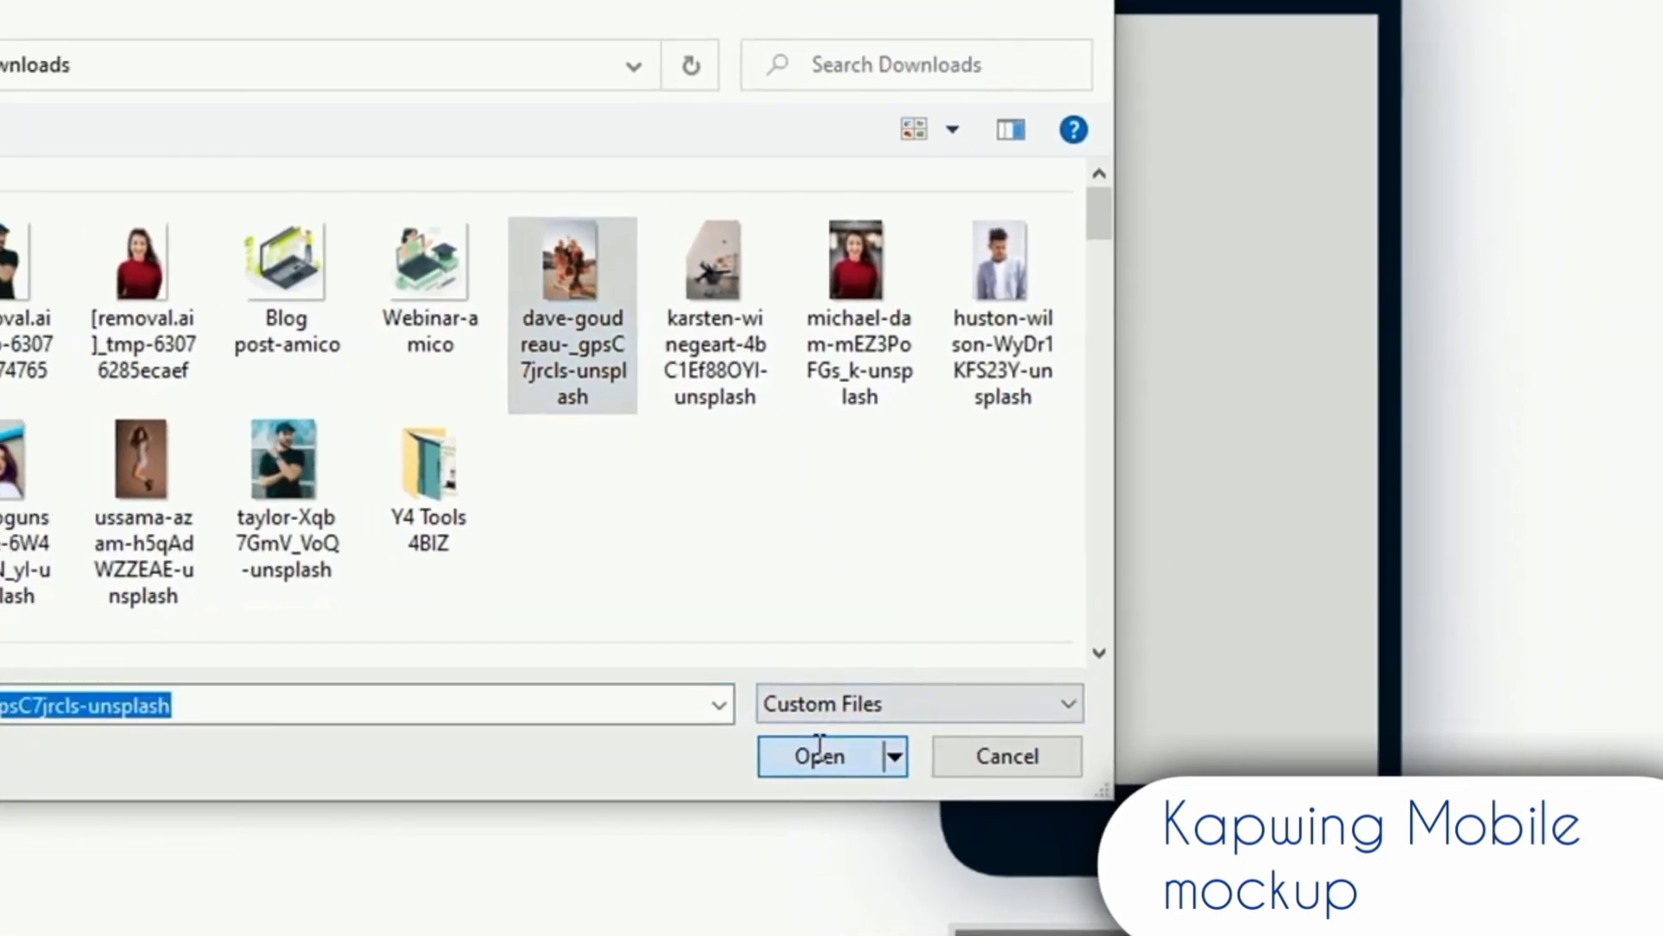
left_click(804, 750)
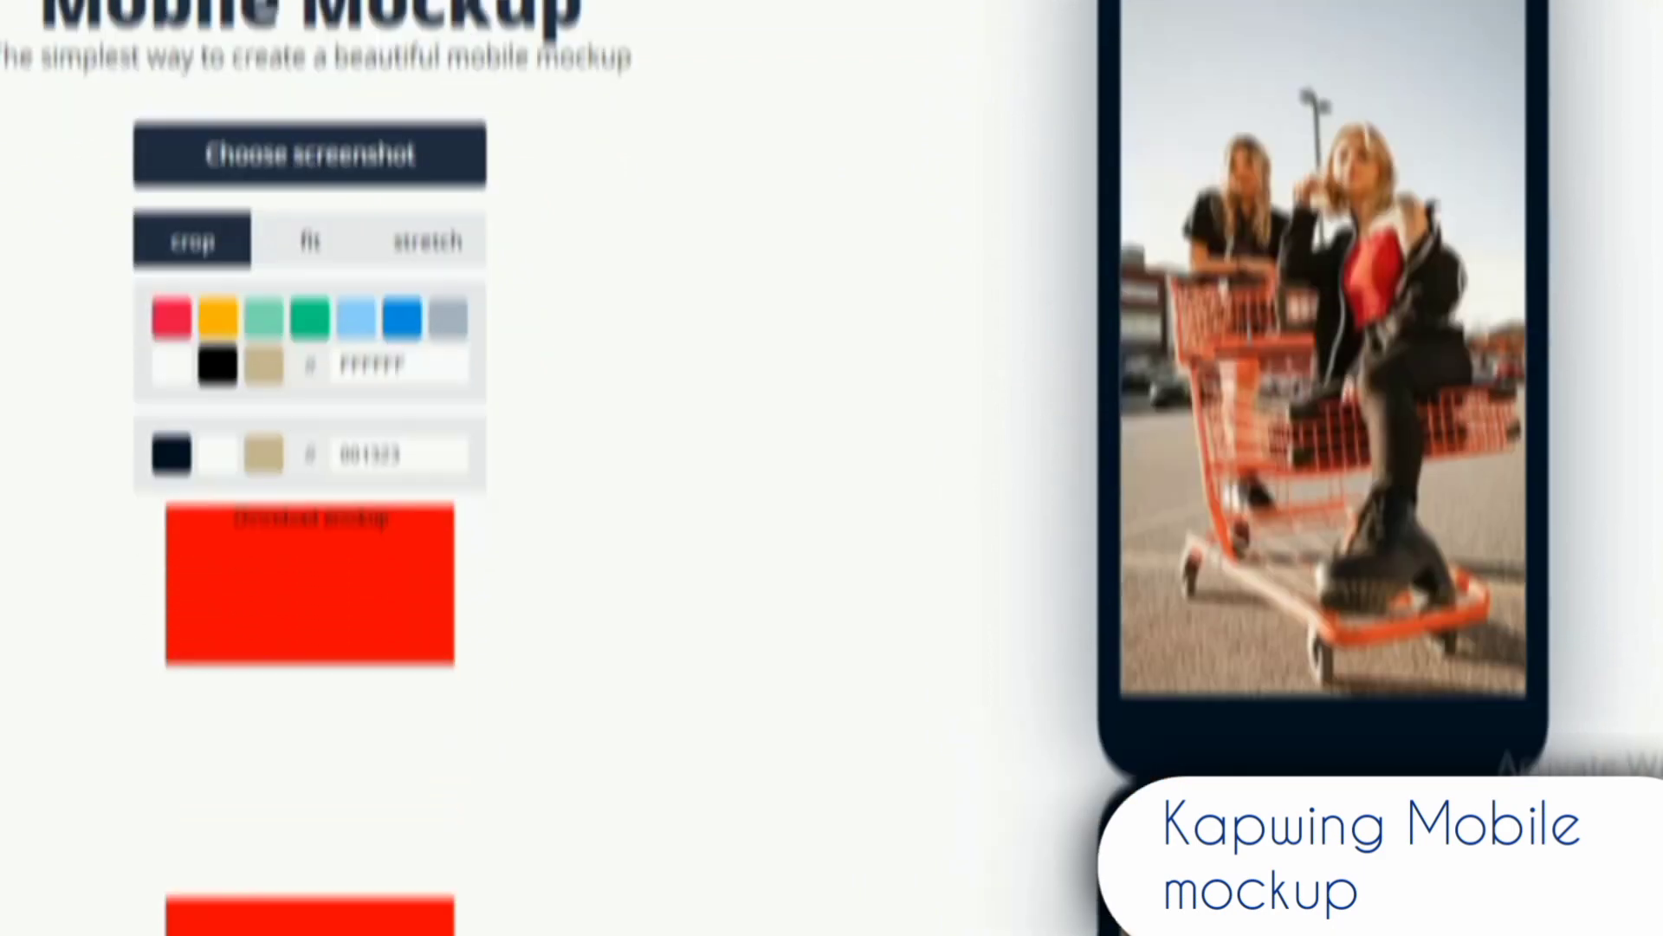
Set the screenshot fill, then switch the background from teal to green 00D084
left_click(371, 438)
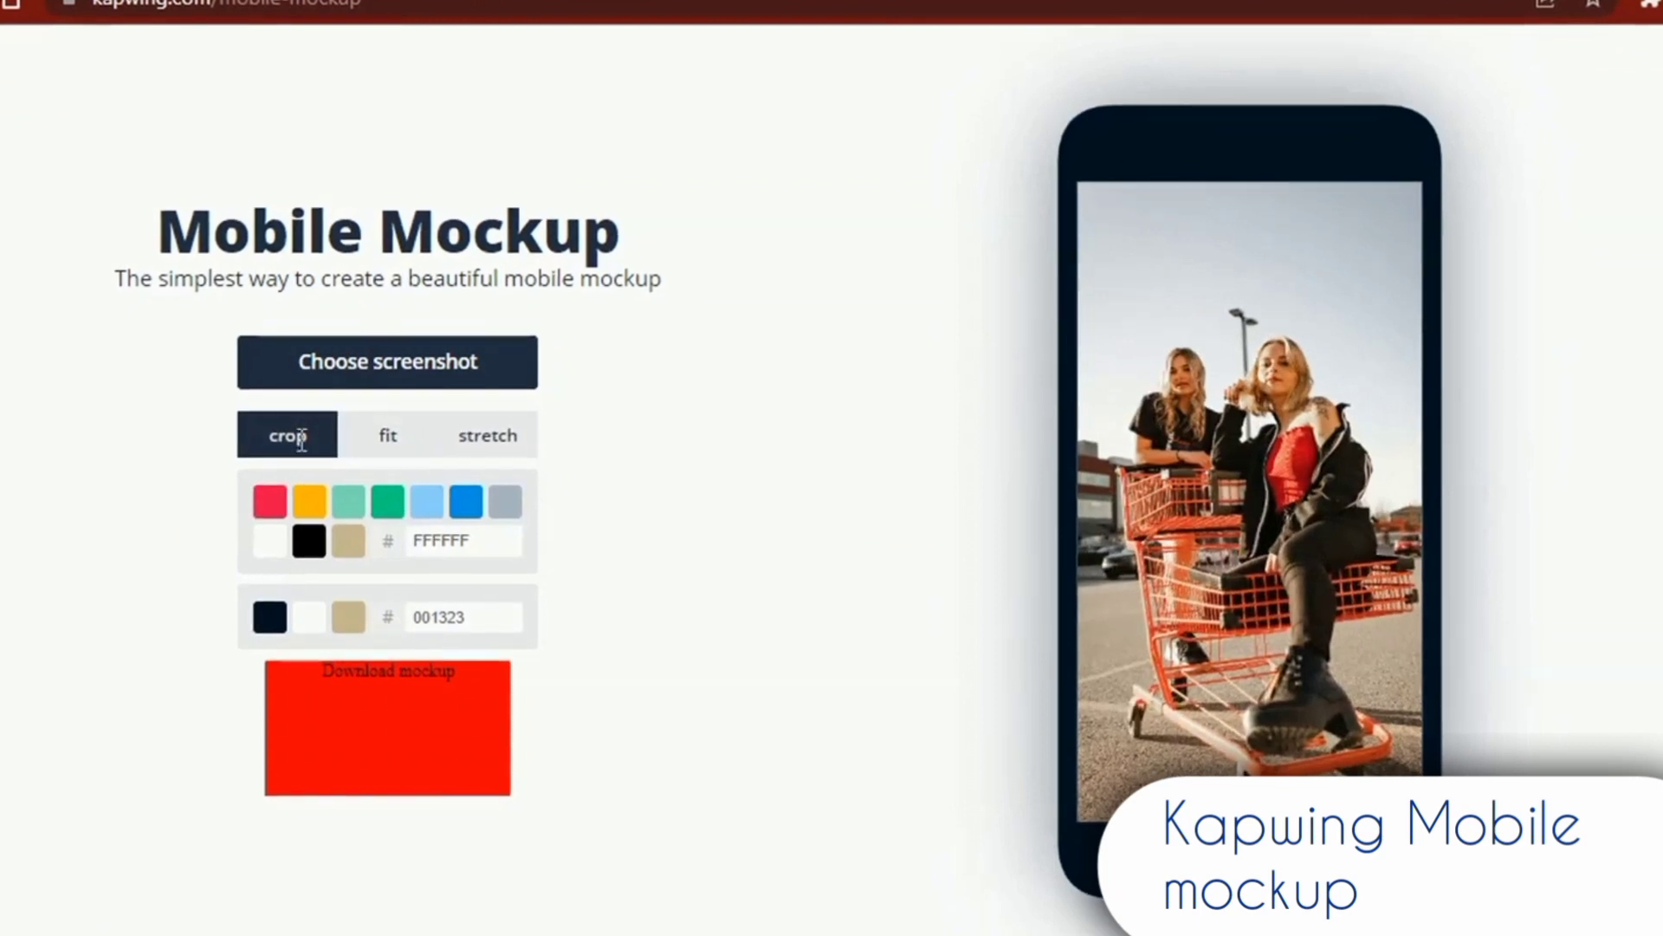
left_click(350, 502)
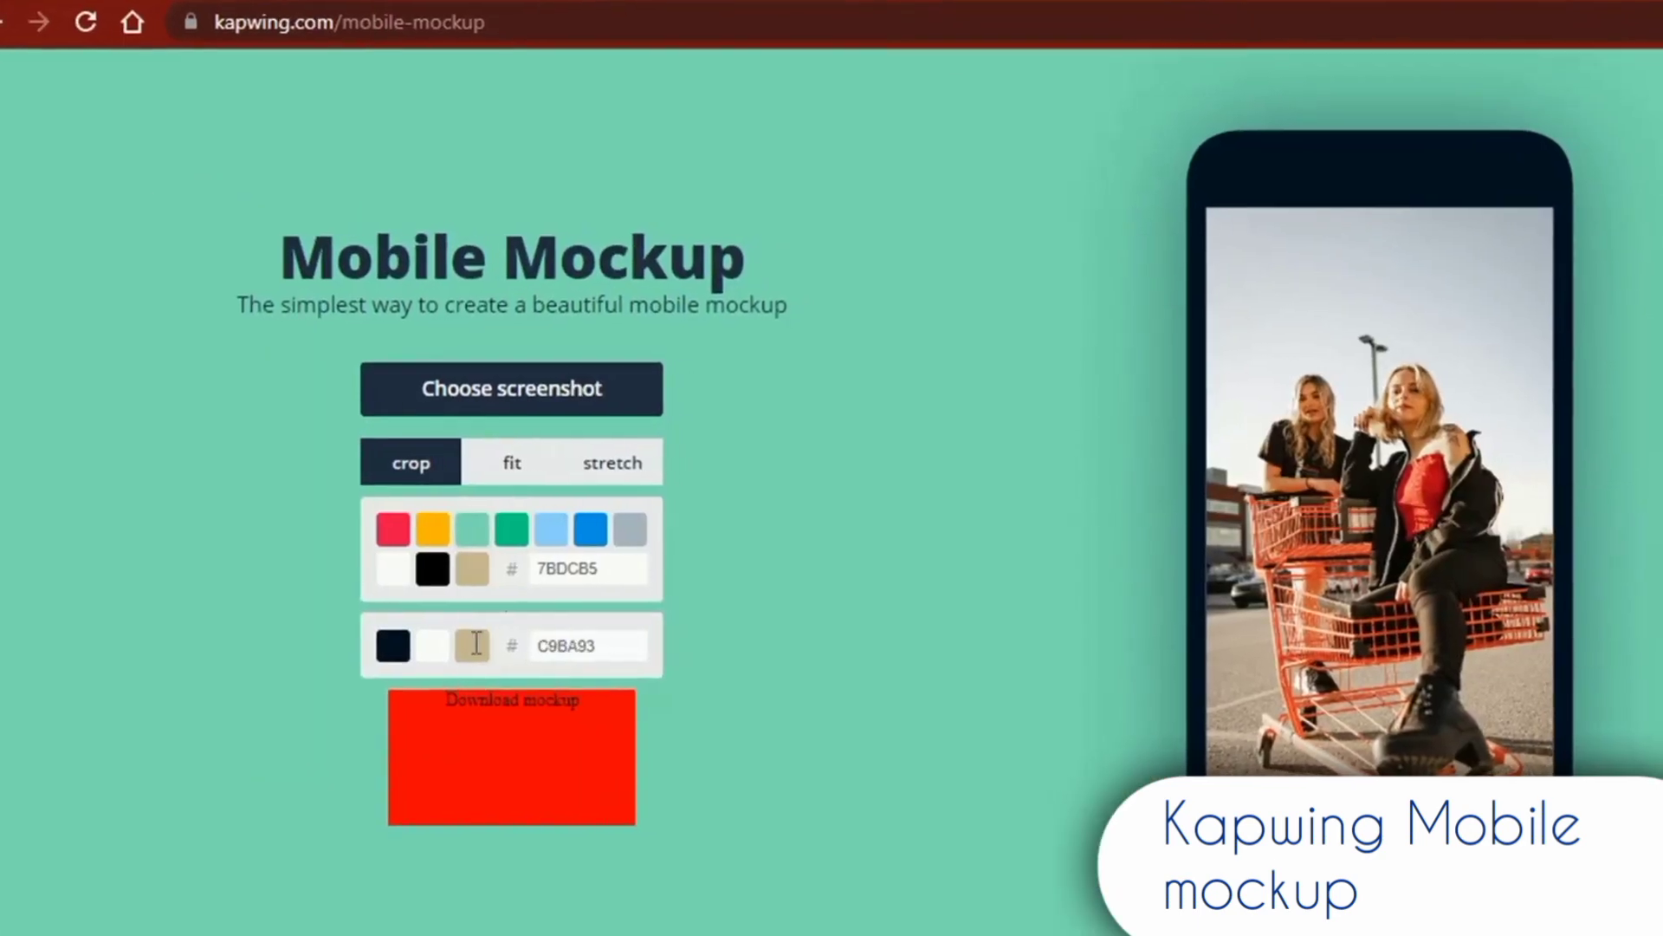
left_click(472, 529)
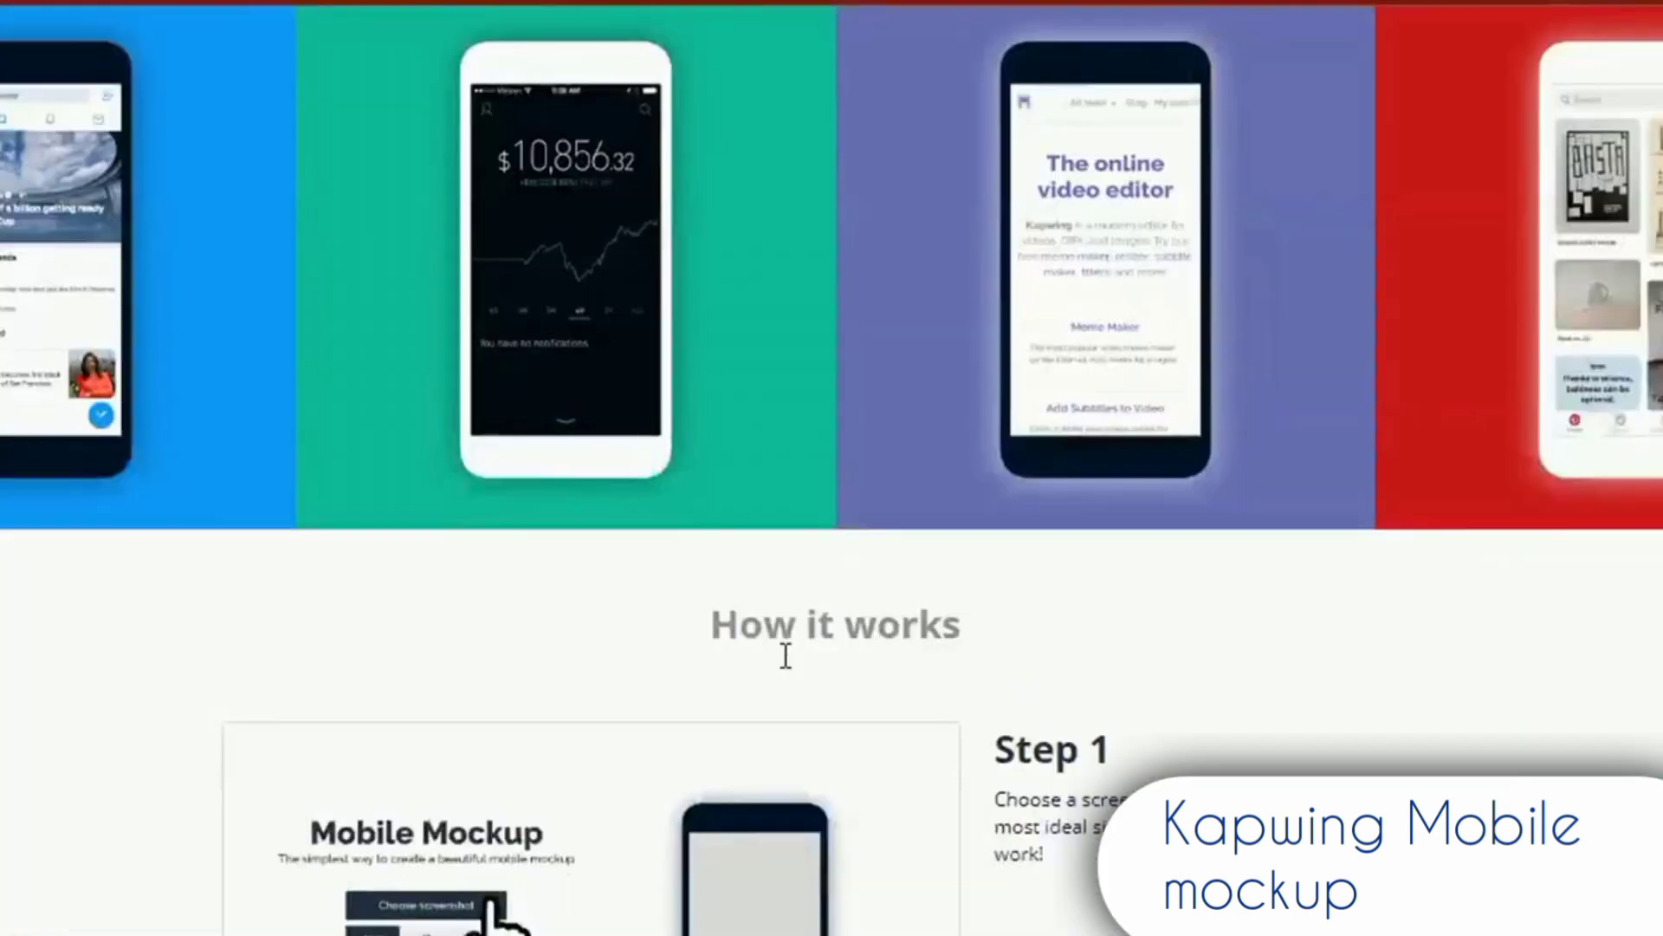
scroll(787, 659, "down", 10)
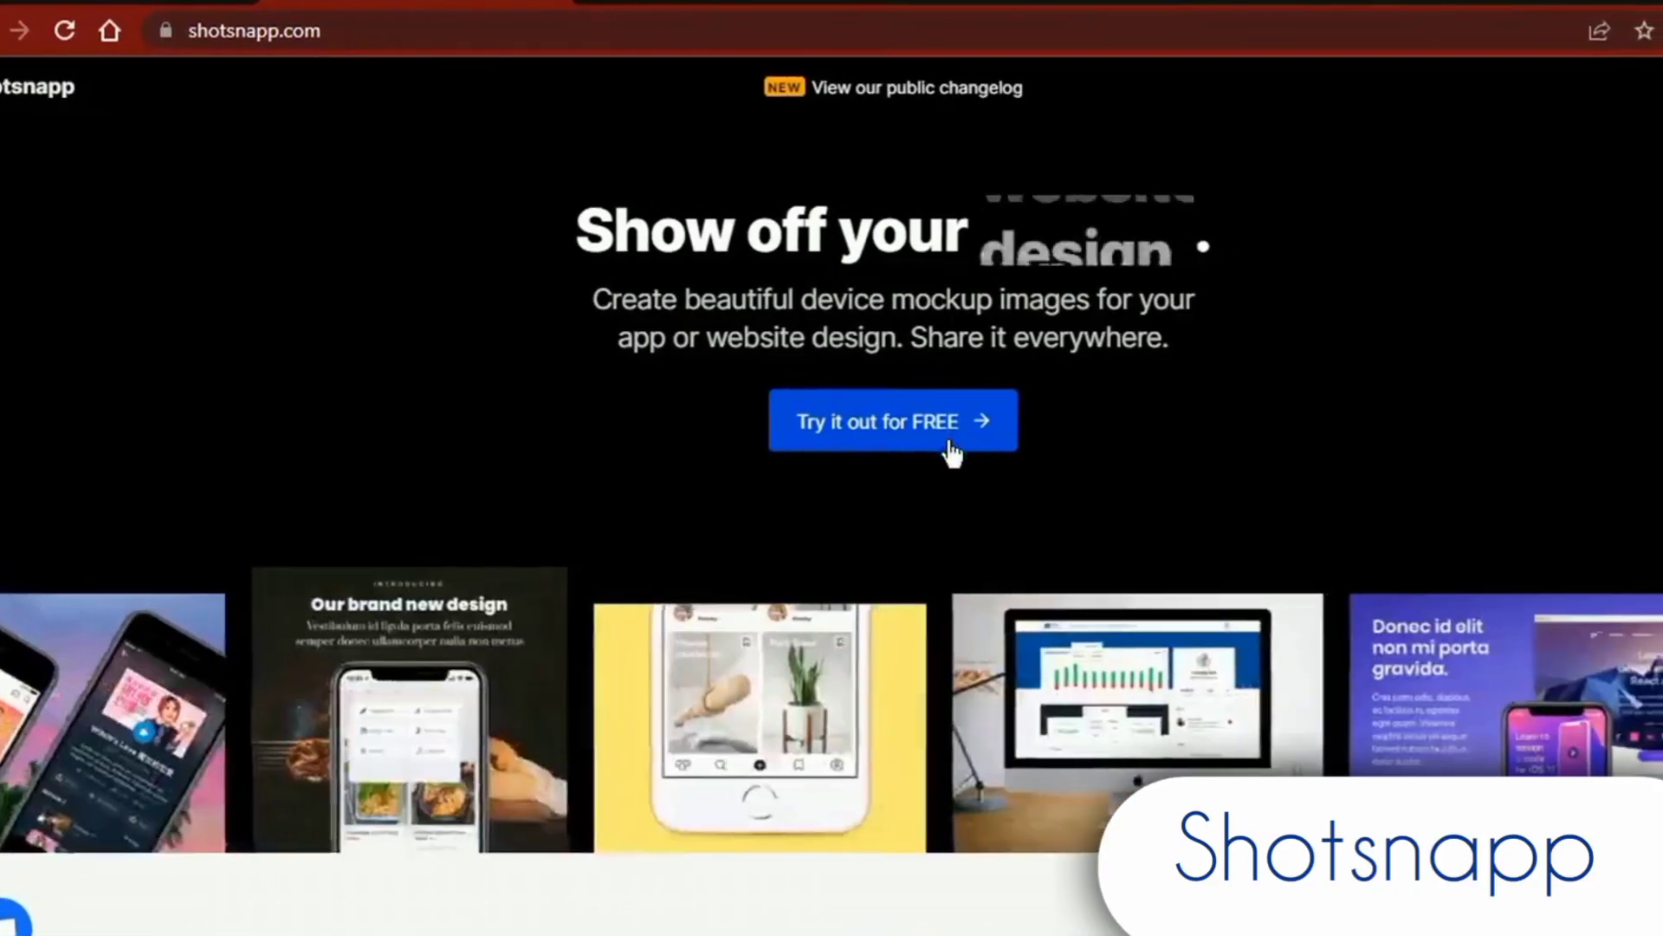
Scroll through the Shotsnapp homepage's features and templates overview
scroll(951, 450, "down", 15)
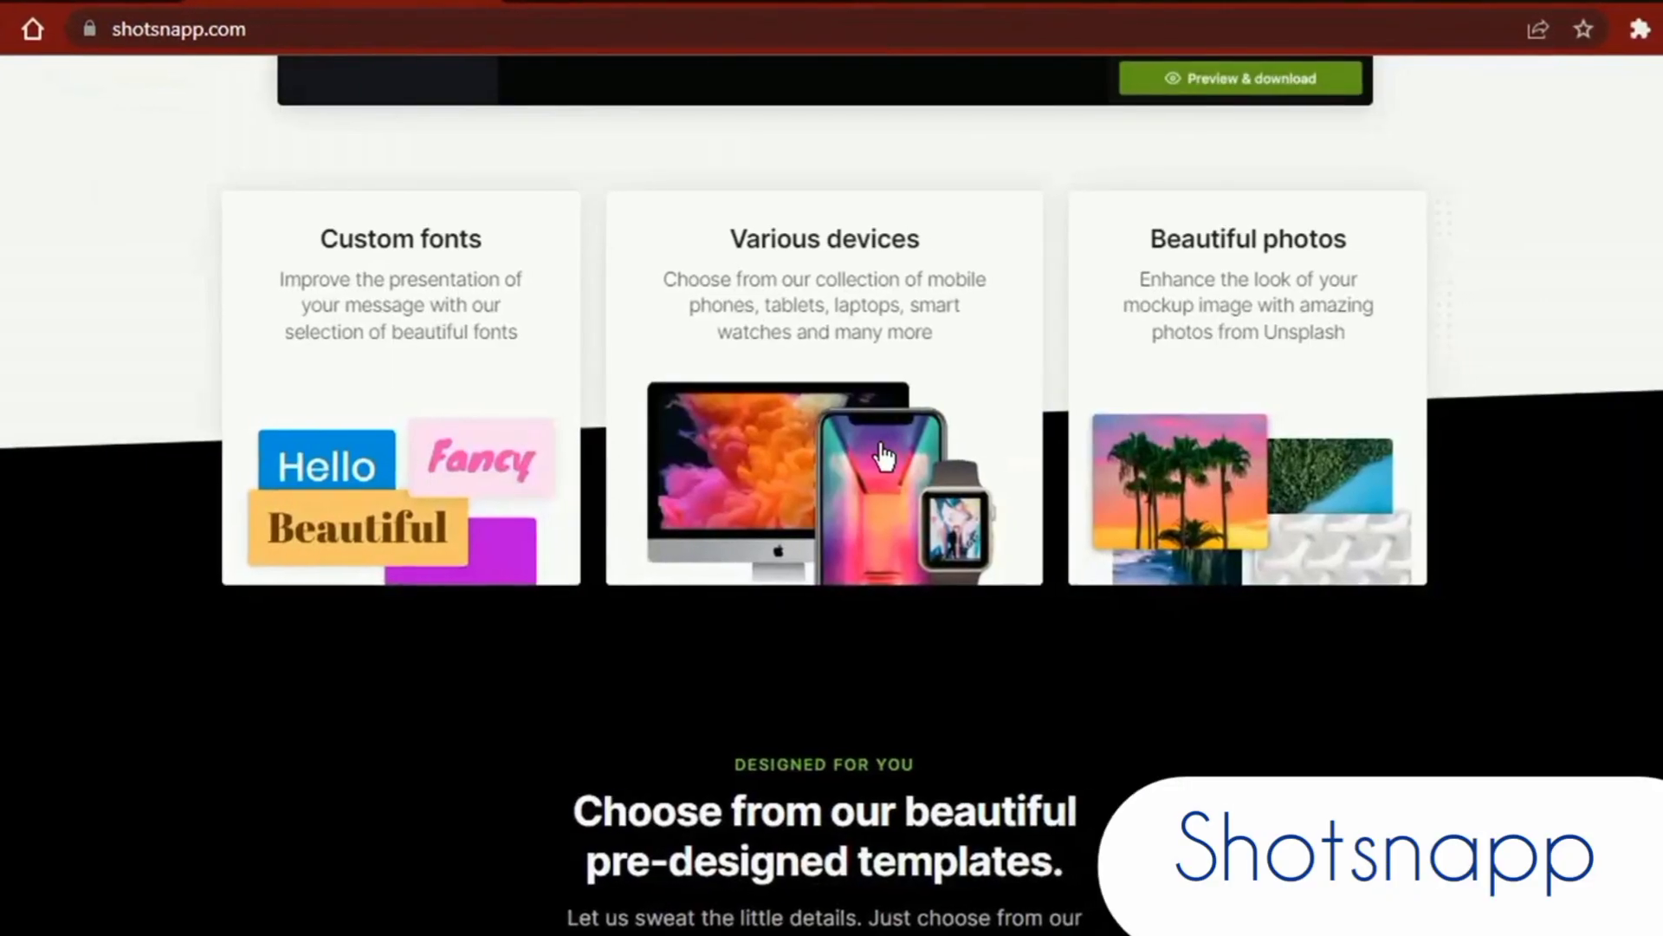
scroll(884, 454, "down", 20)
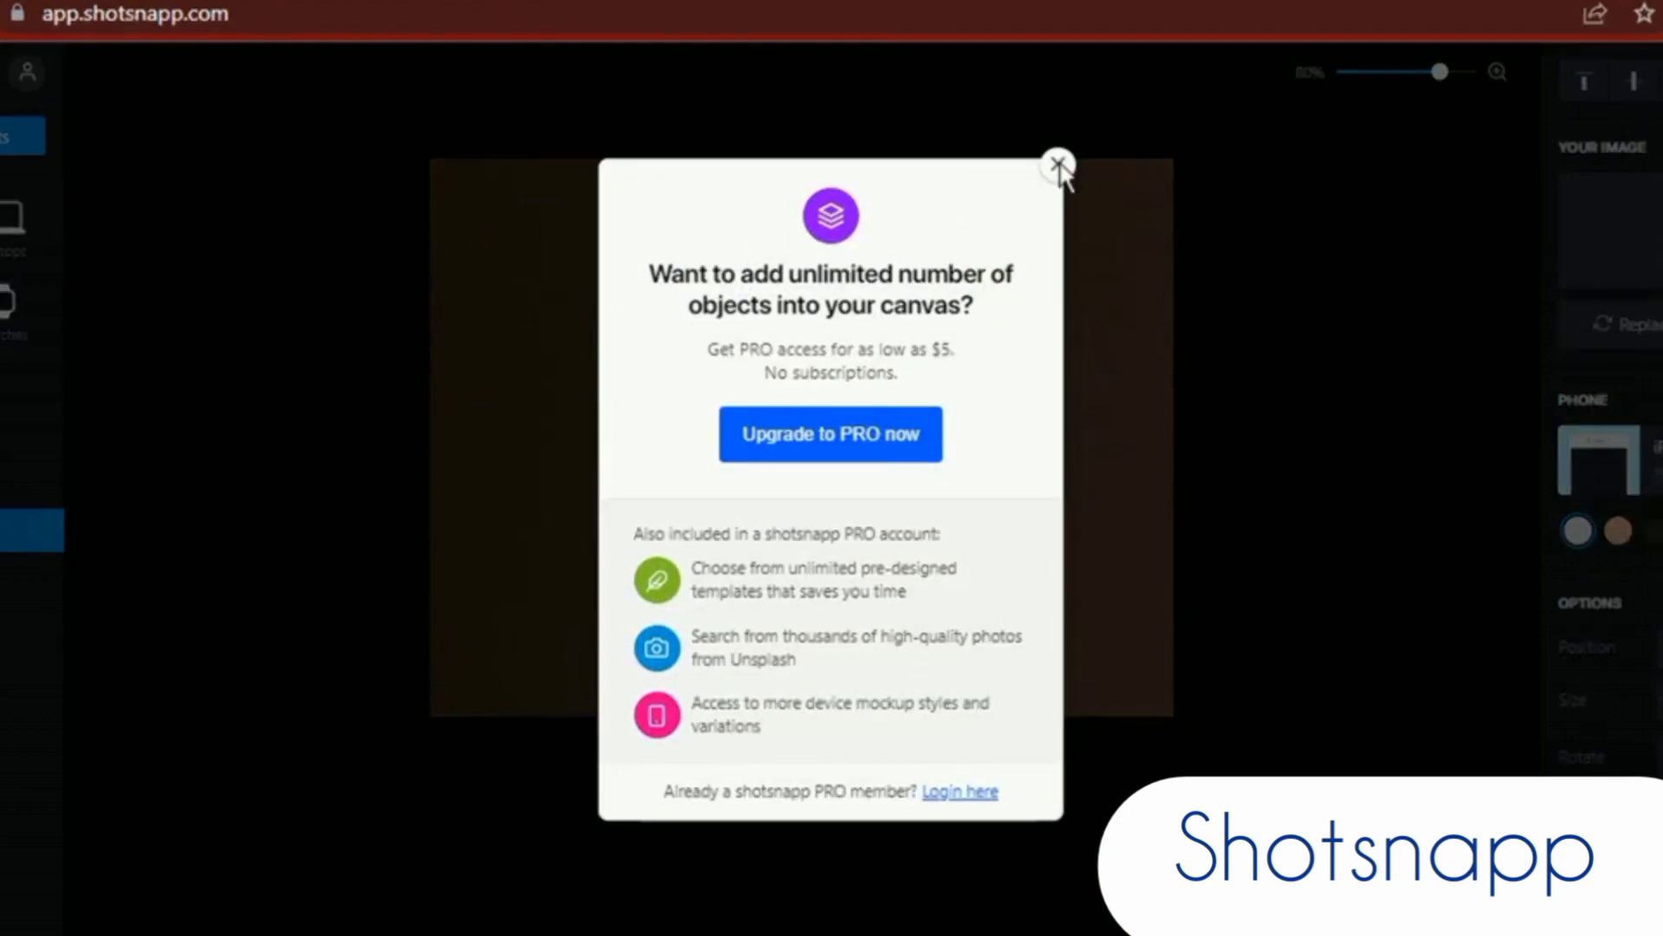
Close the unlimited-objects PRO prompt and pick iPhone XS from the phone model list
left_click(1059, 165)
left_click(1598, 459)
scroll(1384, 307, "up", 3)
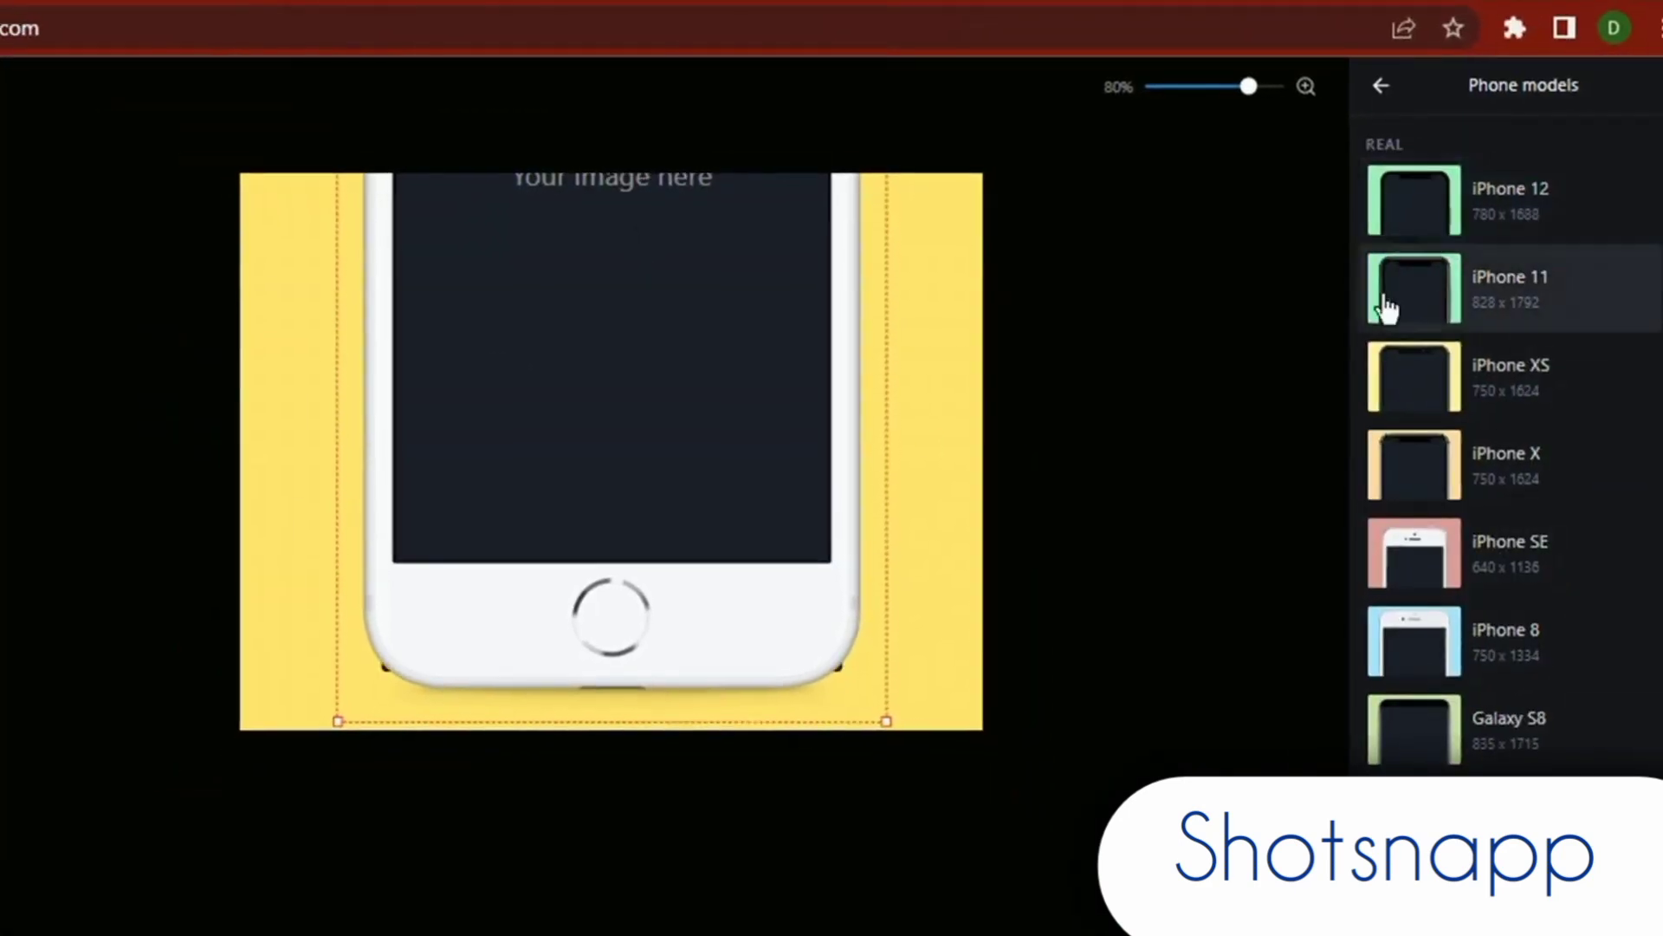
left_click(1381, 390)
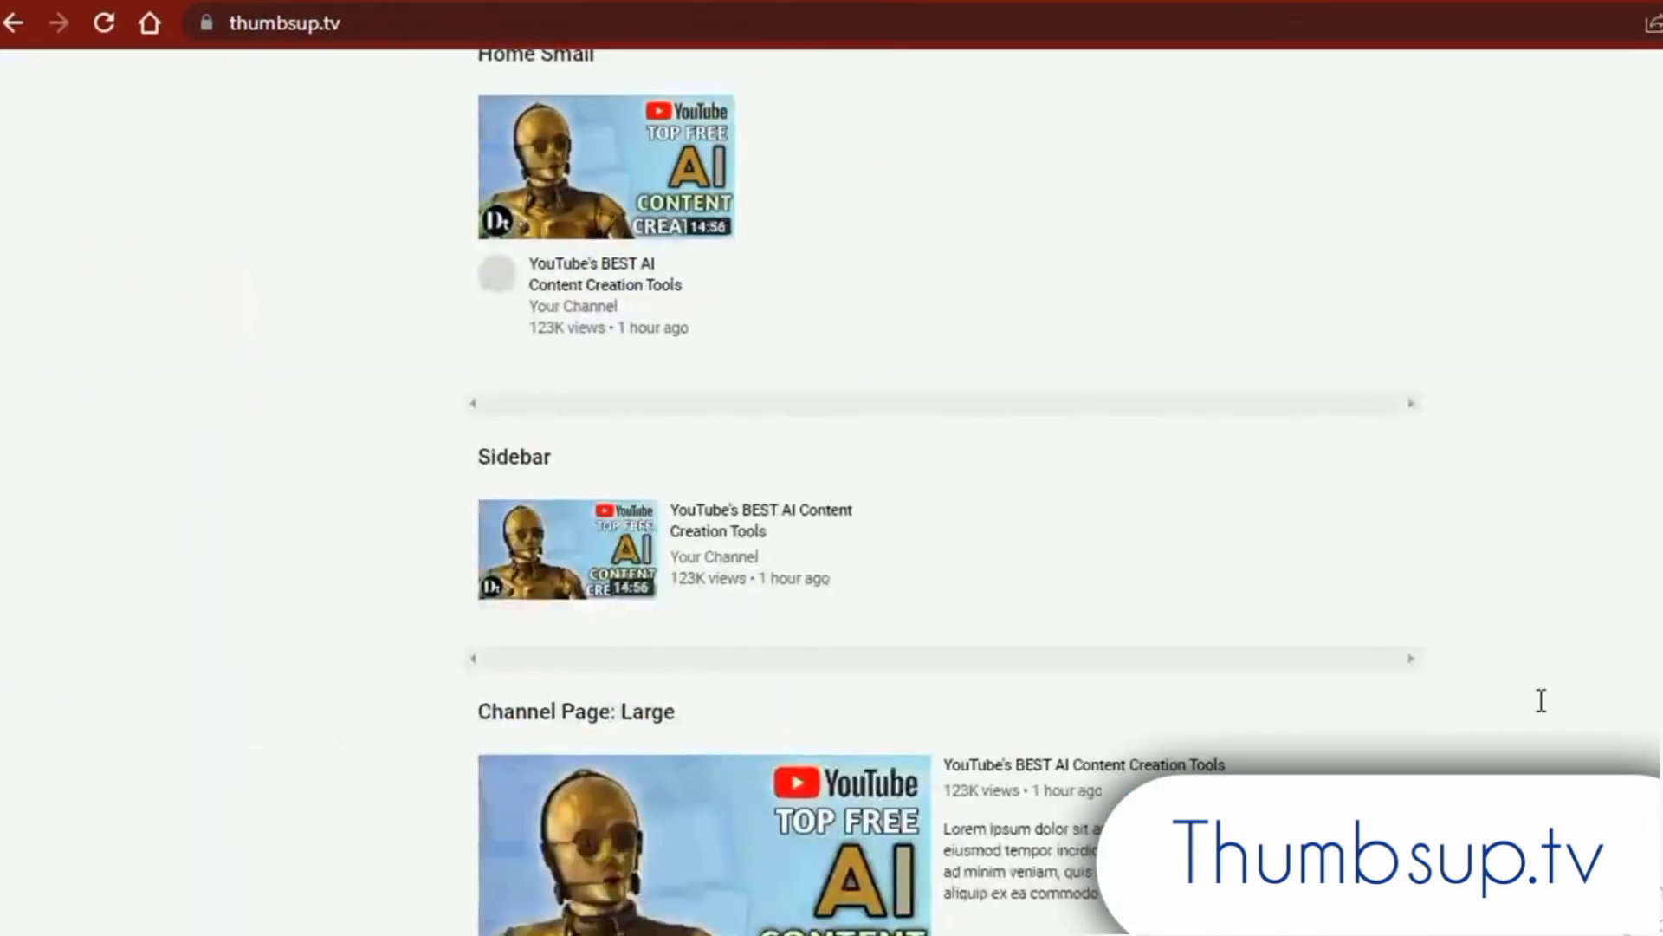
Scroll through the 'Faceless Video With AI' YouTube layout previews down to the Original Image section
scroll(1191, 491, "down", 5)
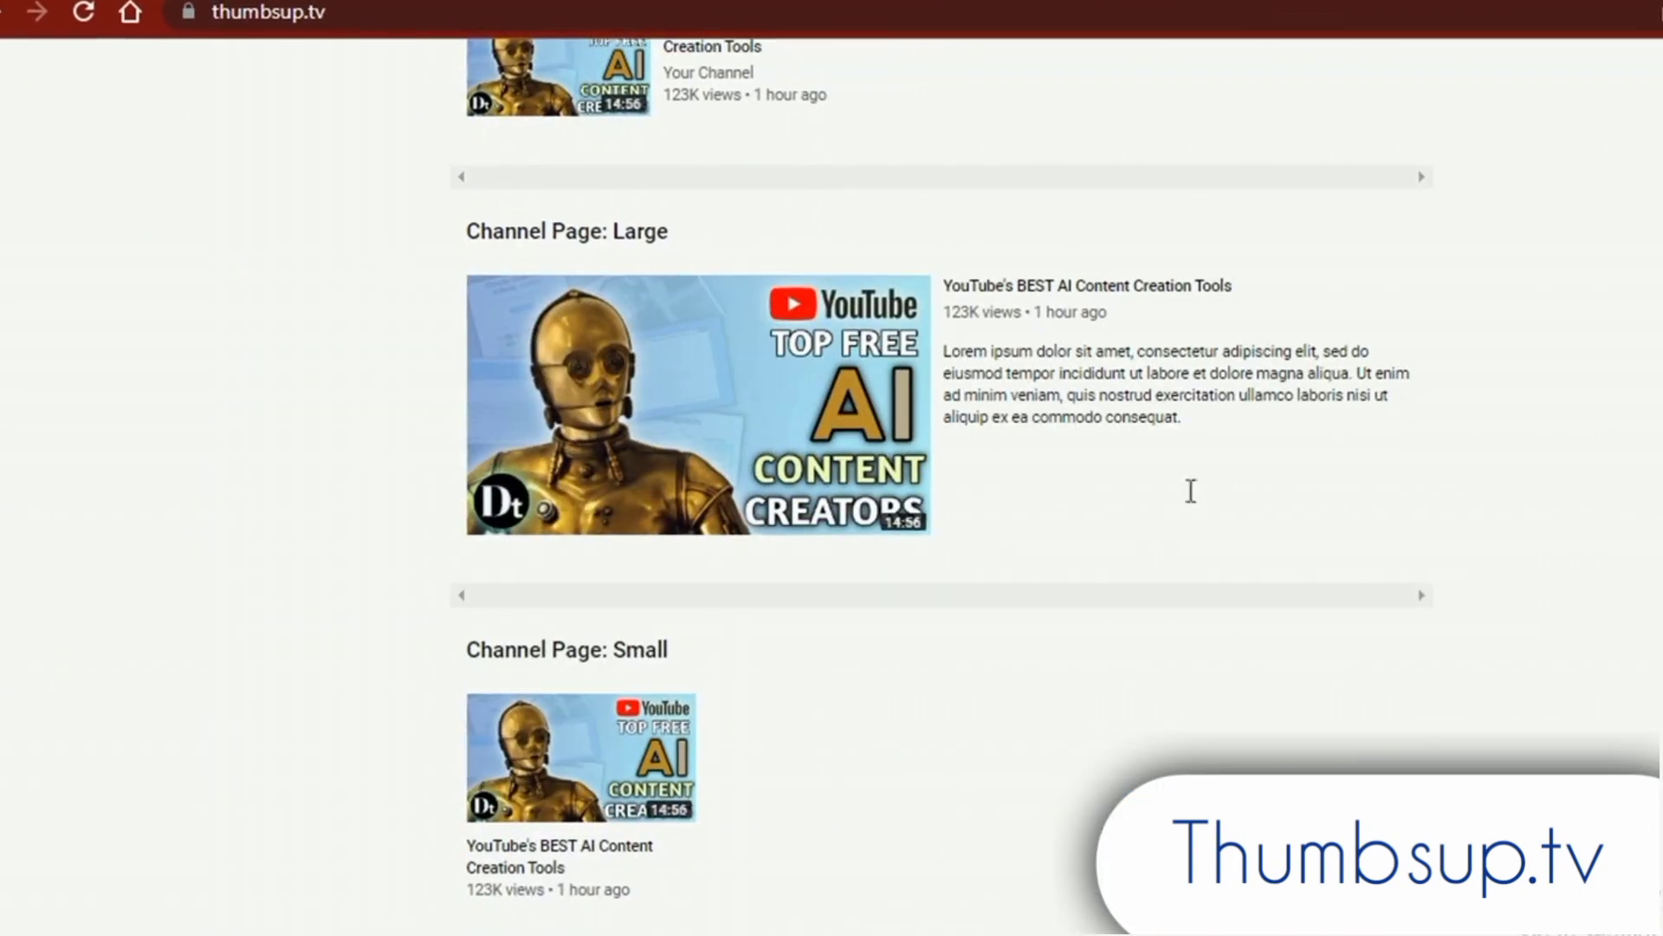
scroll(895, 433, "down", 15)
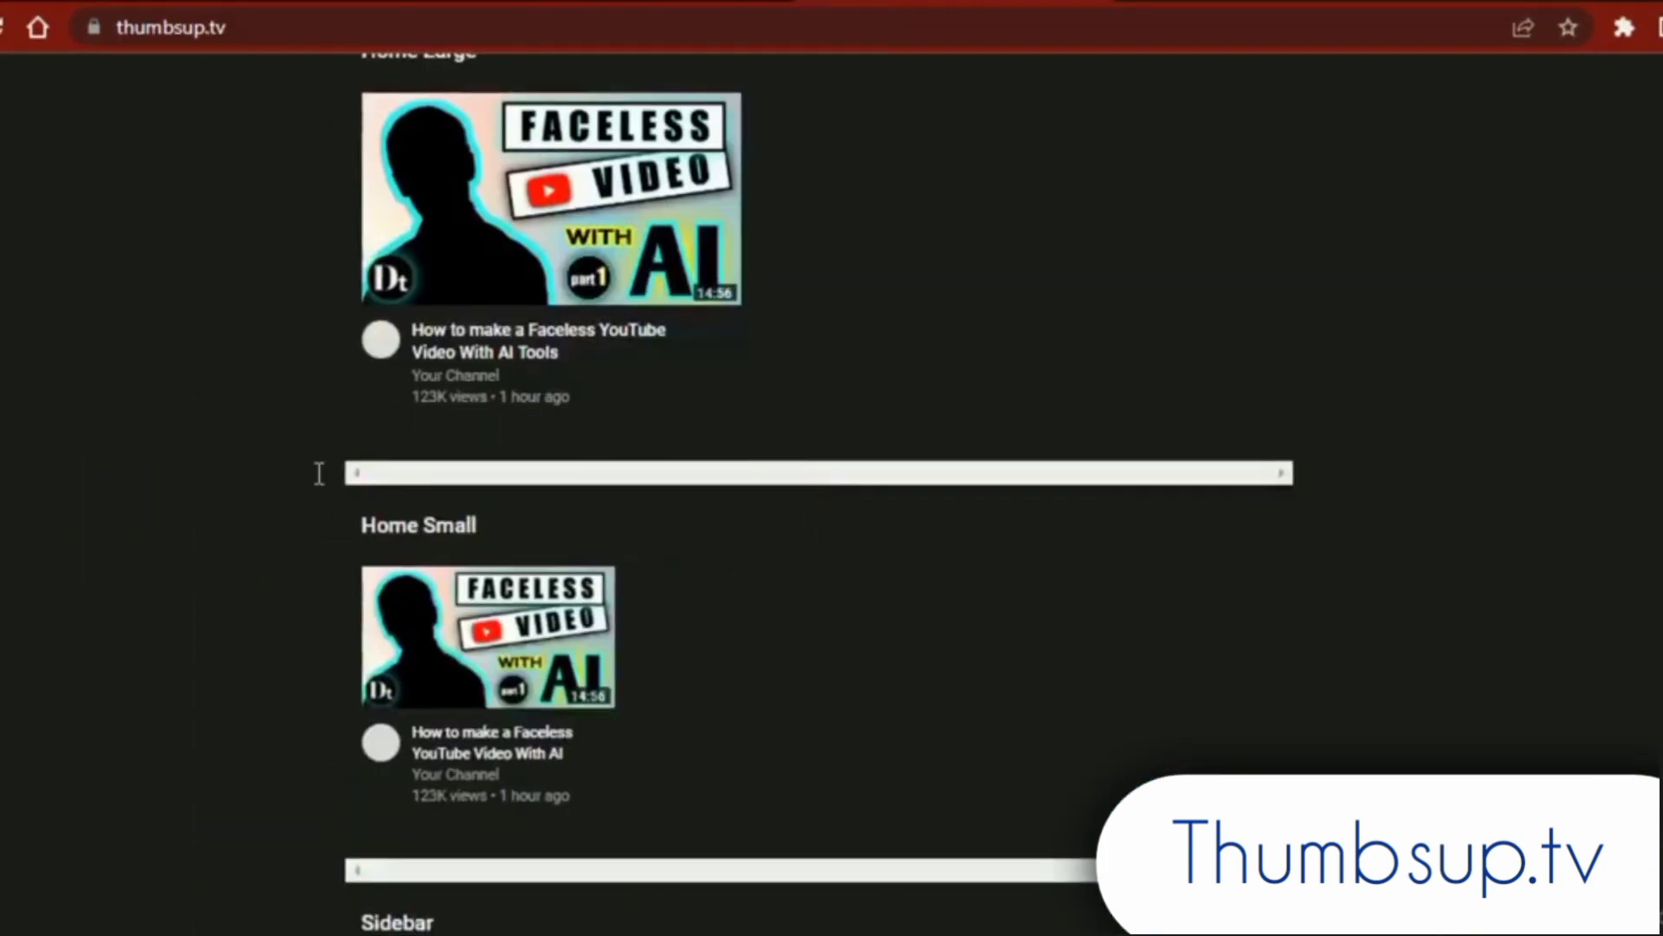
scroll(454, 399, "down", 5)
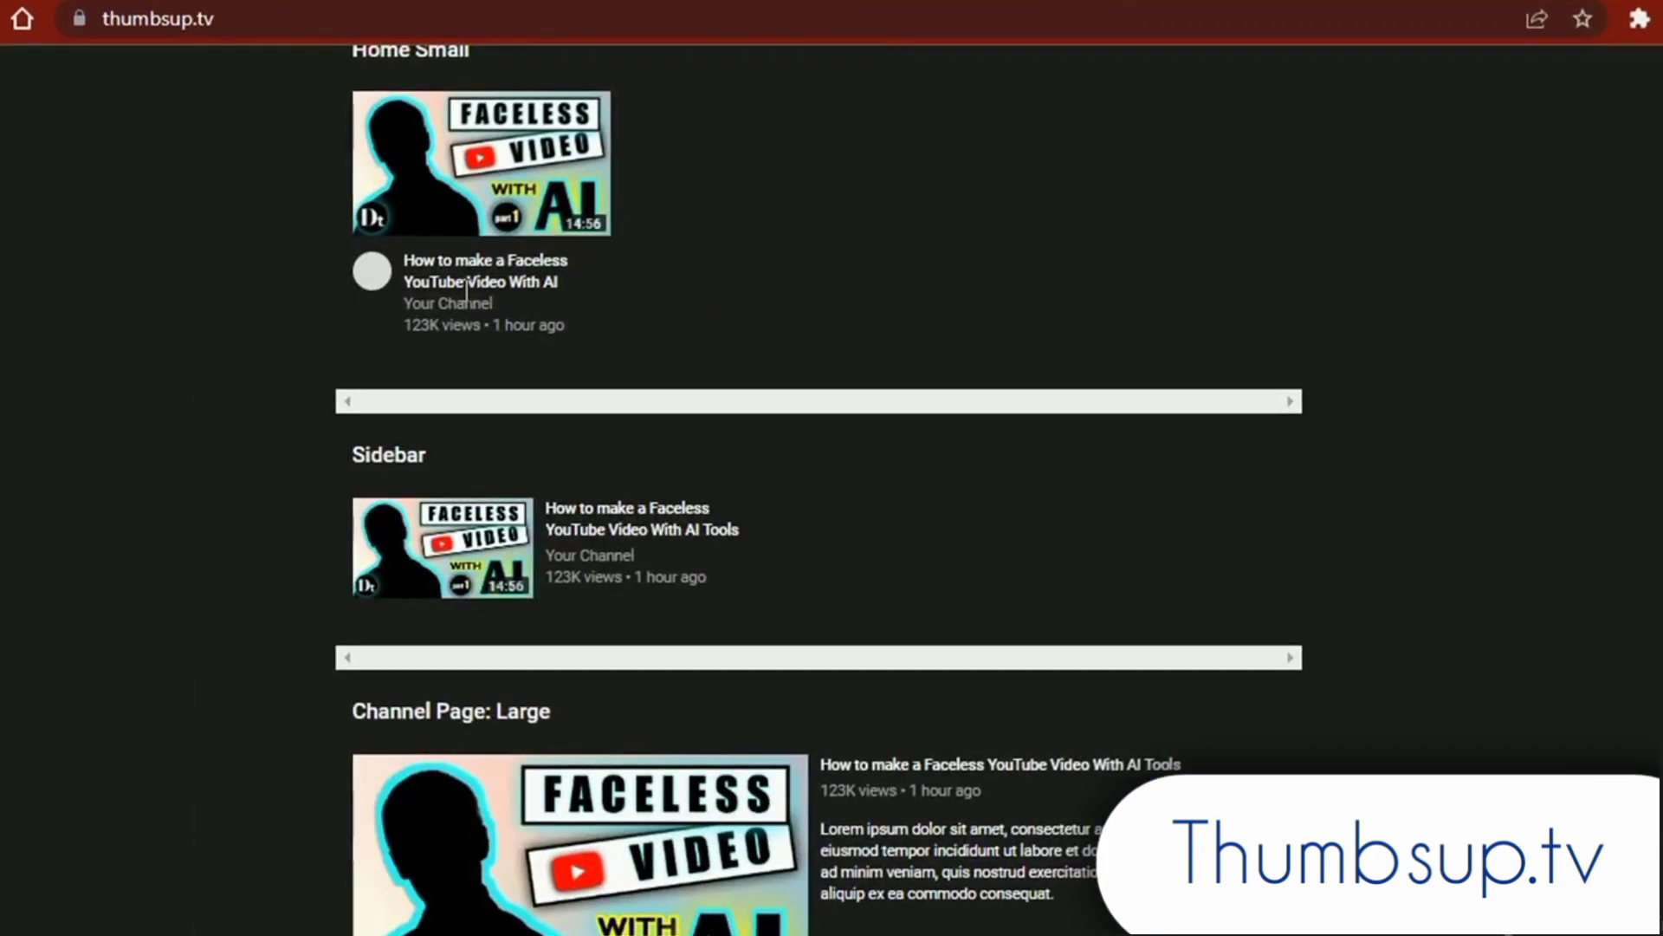
scroll(466, 290, "down", 15)
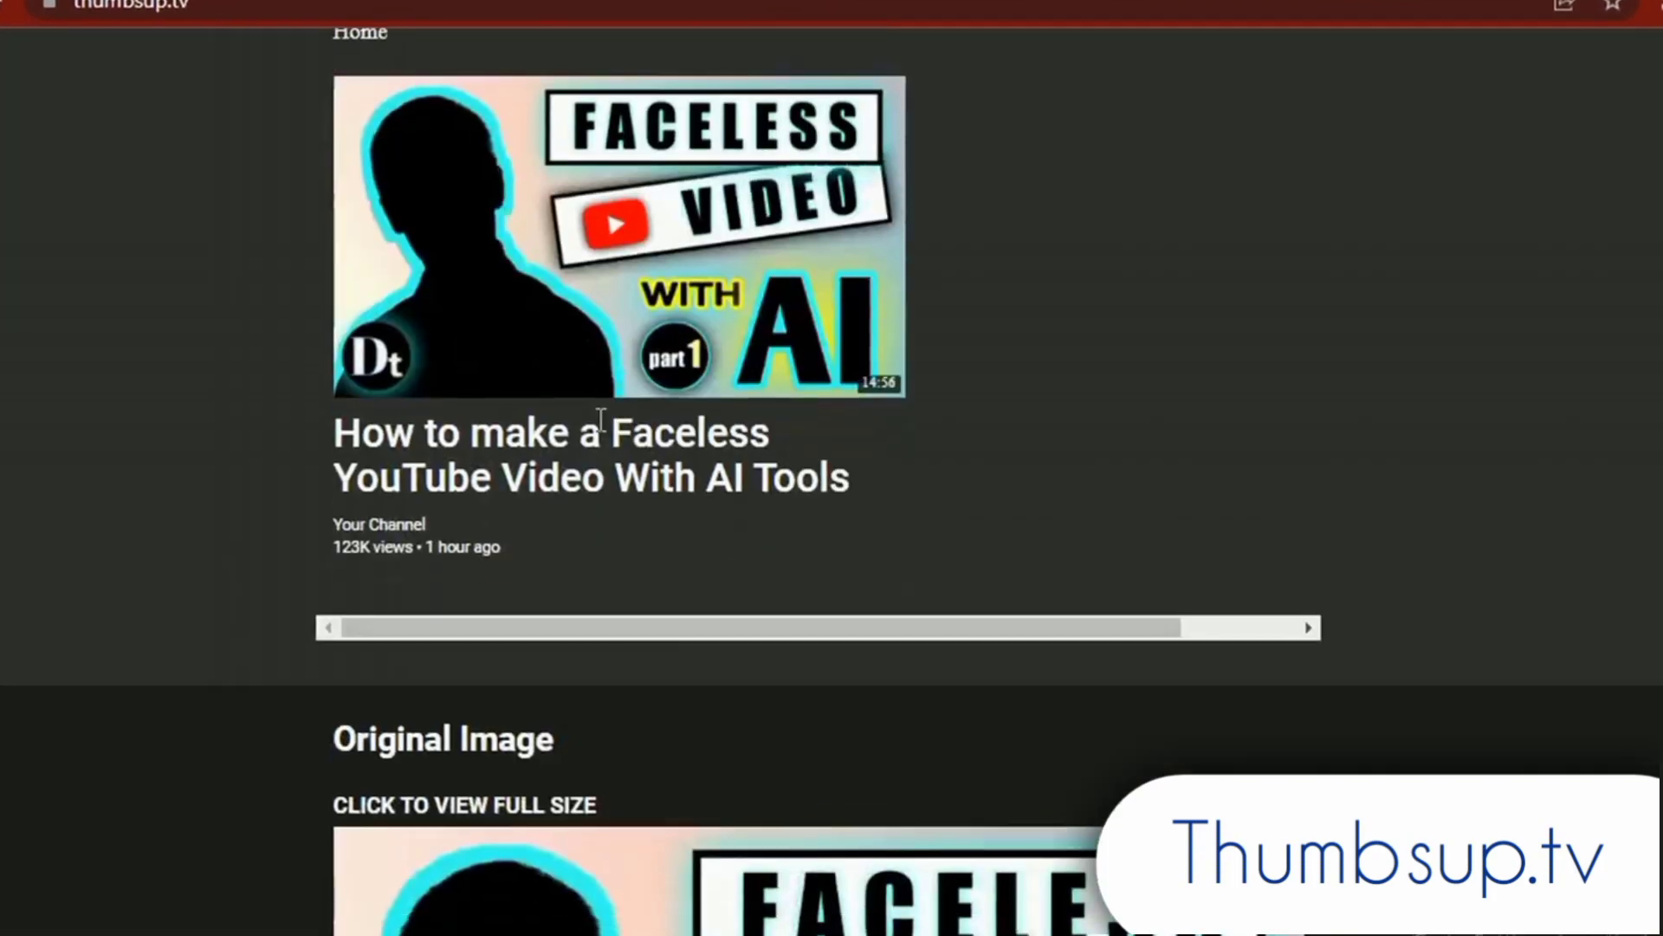
scroll(601, 418, "down", 6)
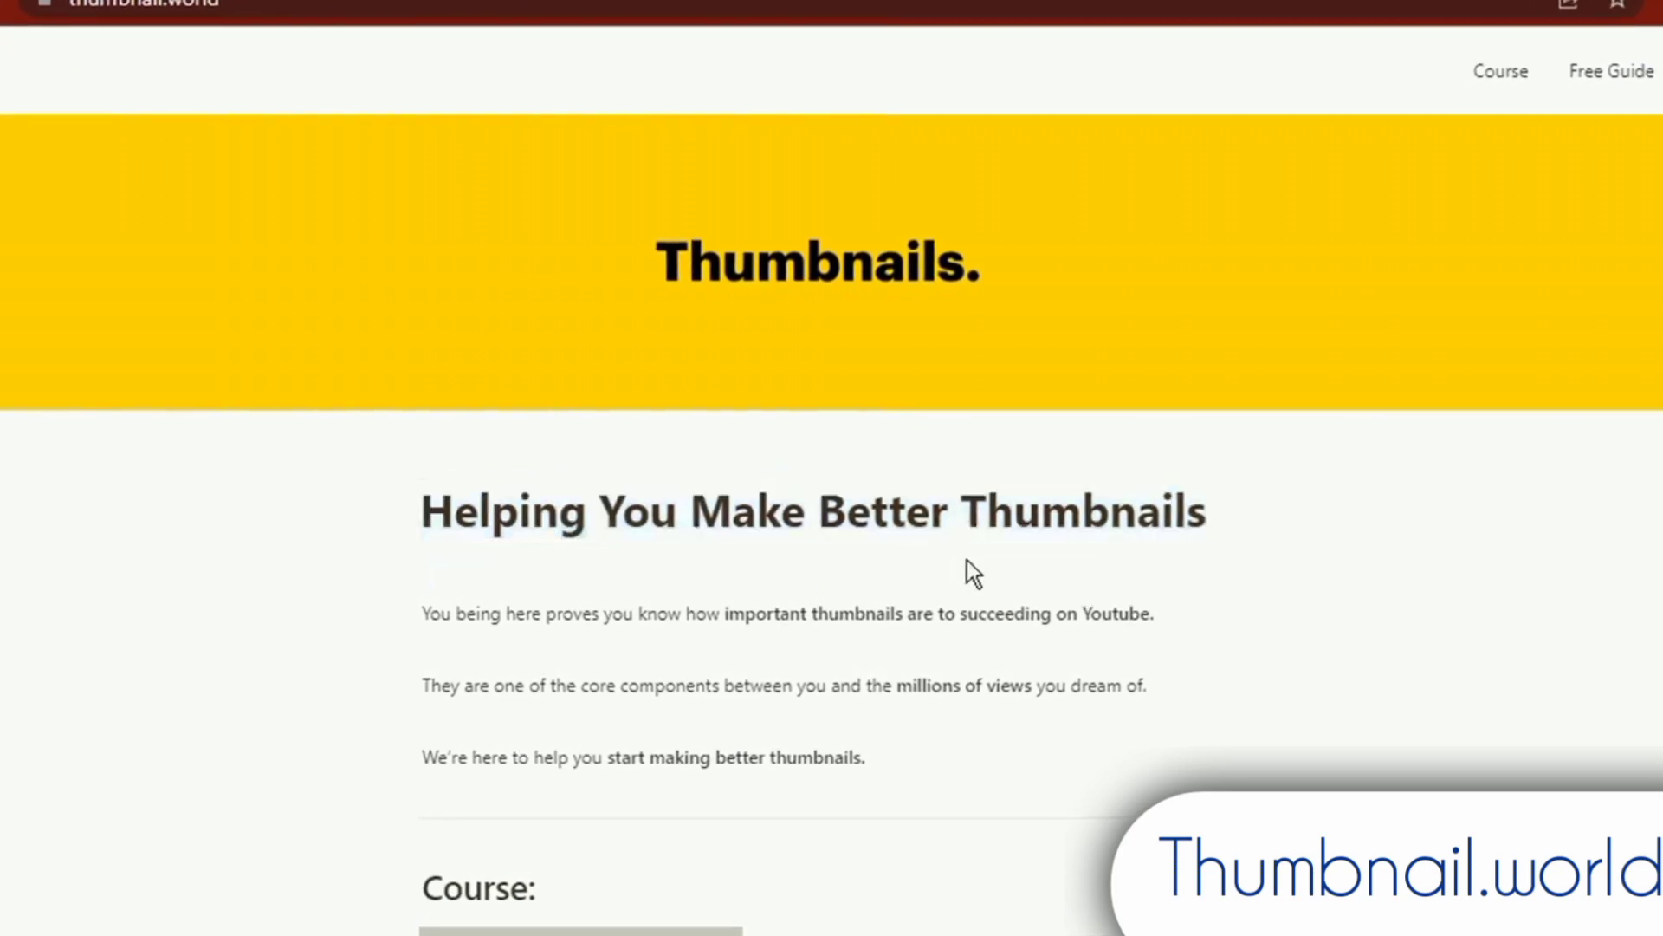
Claim Thumbnail.world's free Thumbnail Guide through Gumroad's no-cost checkout
scroll(1256, 668, "down", 8)
scroll(1167, 612, "down", 8)
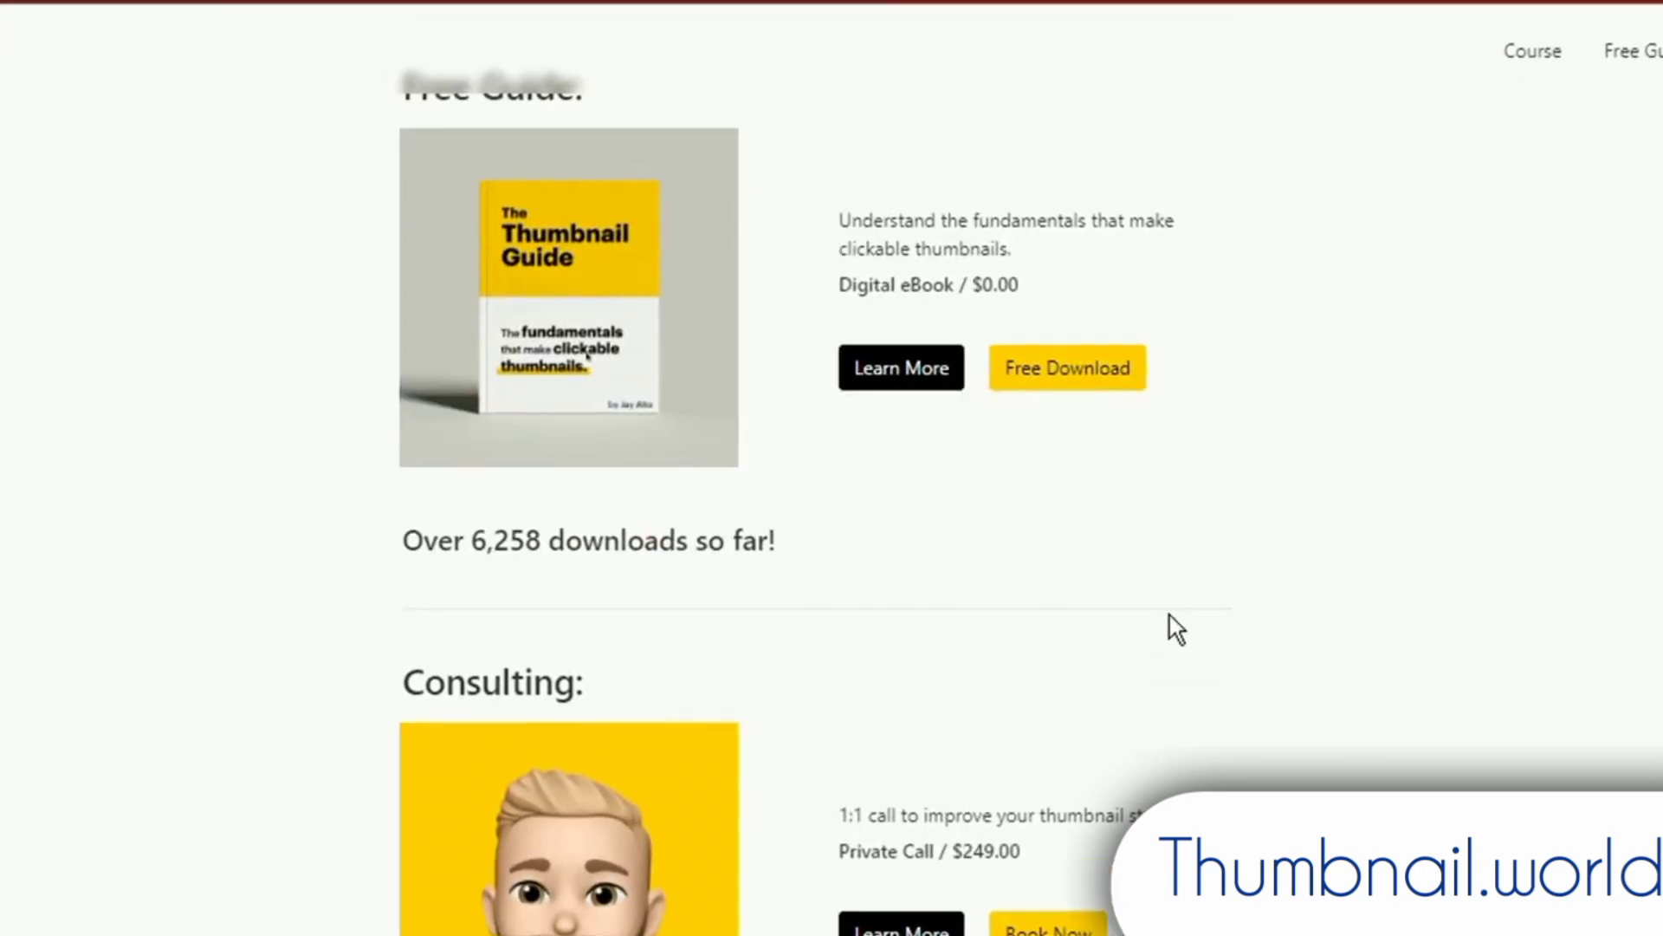
scroll(1169, 619, "down", 5)
scroll(1173, 632, "up", 5)
scroll(838, 426, "down", 6)
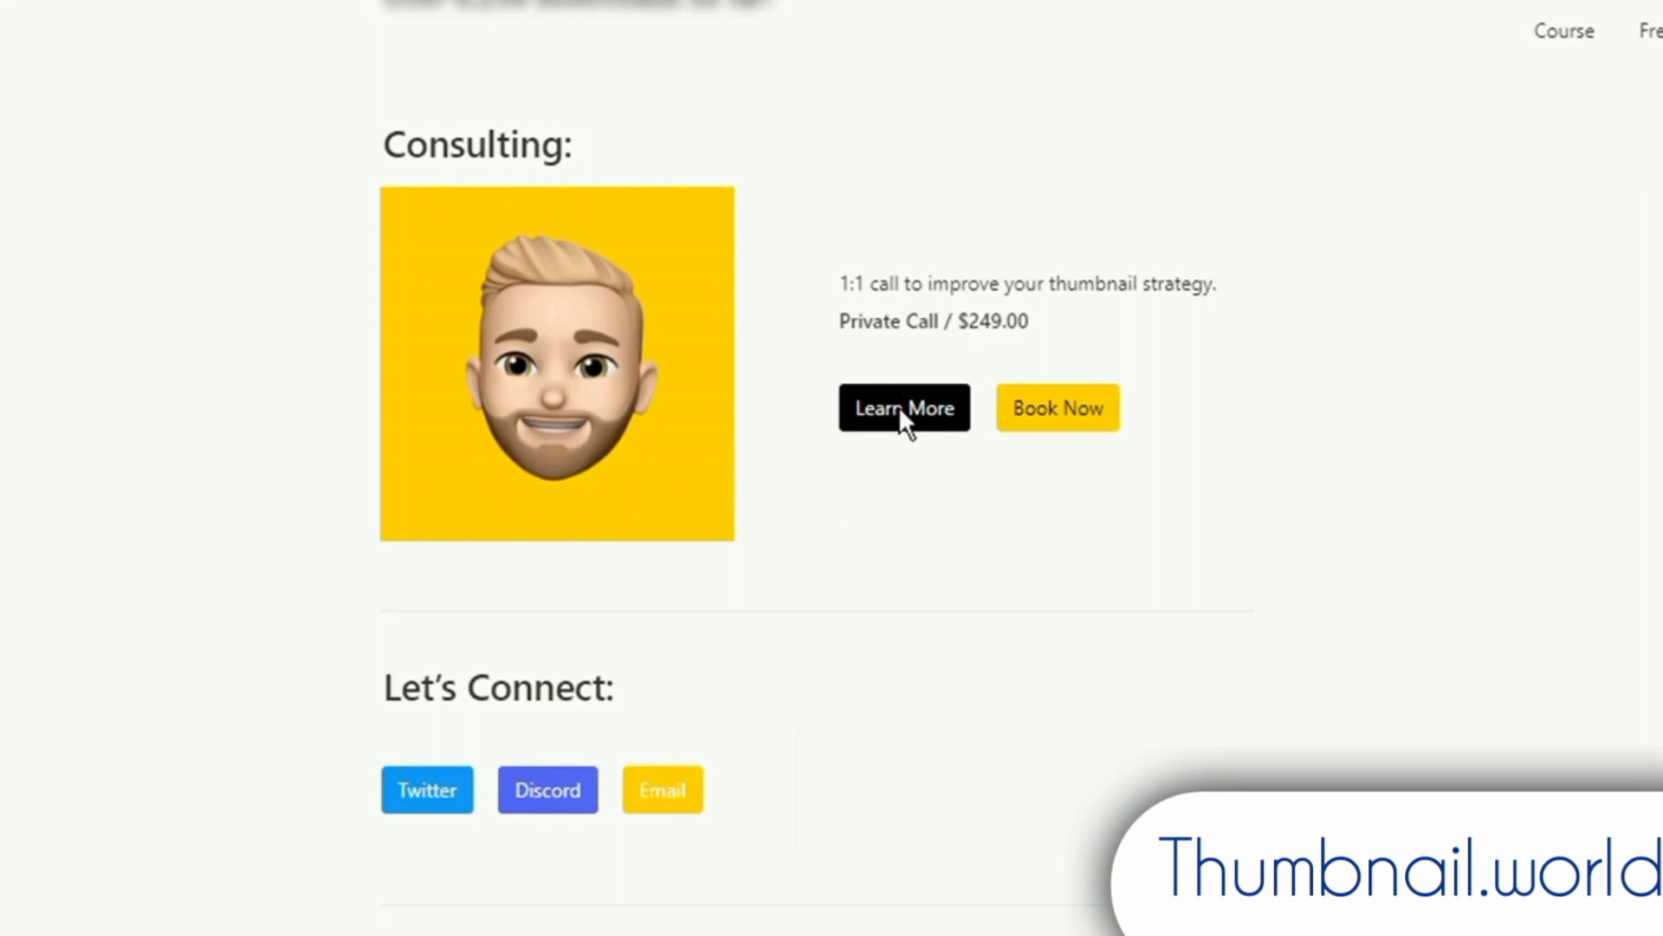
scroll(716, 690, "up", 10)
scroll(1094, 925, "down", 5)
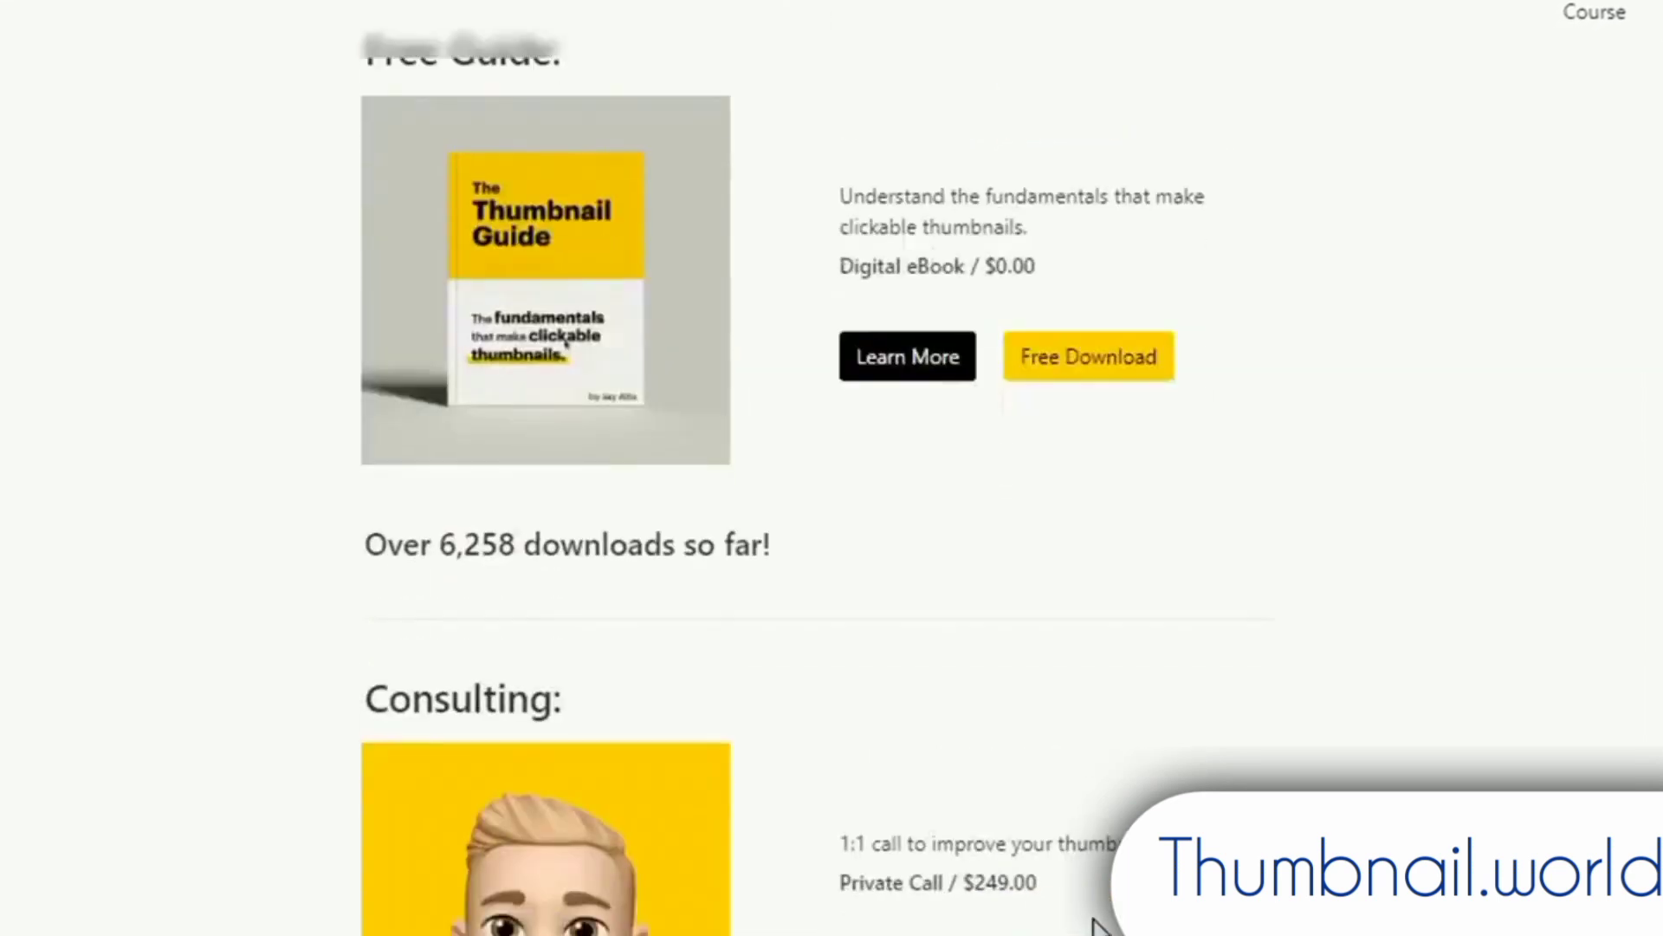
left_click(1116, 361)
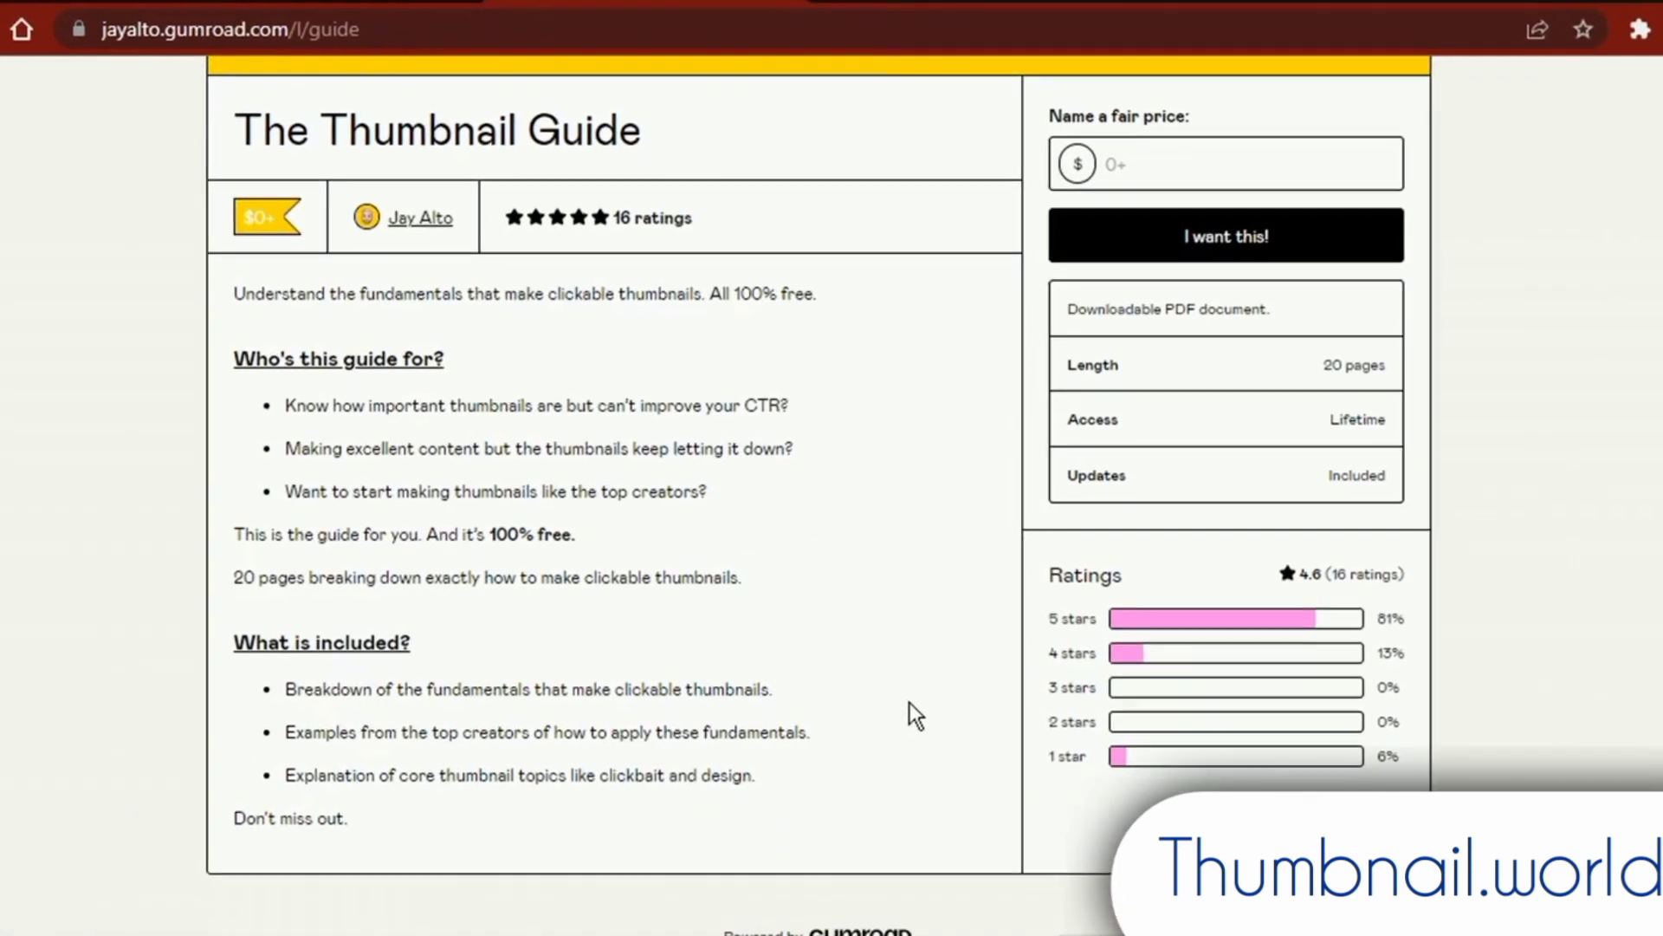
scroll(487, 710, "up", 5)
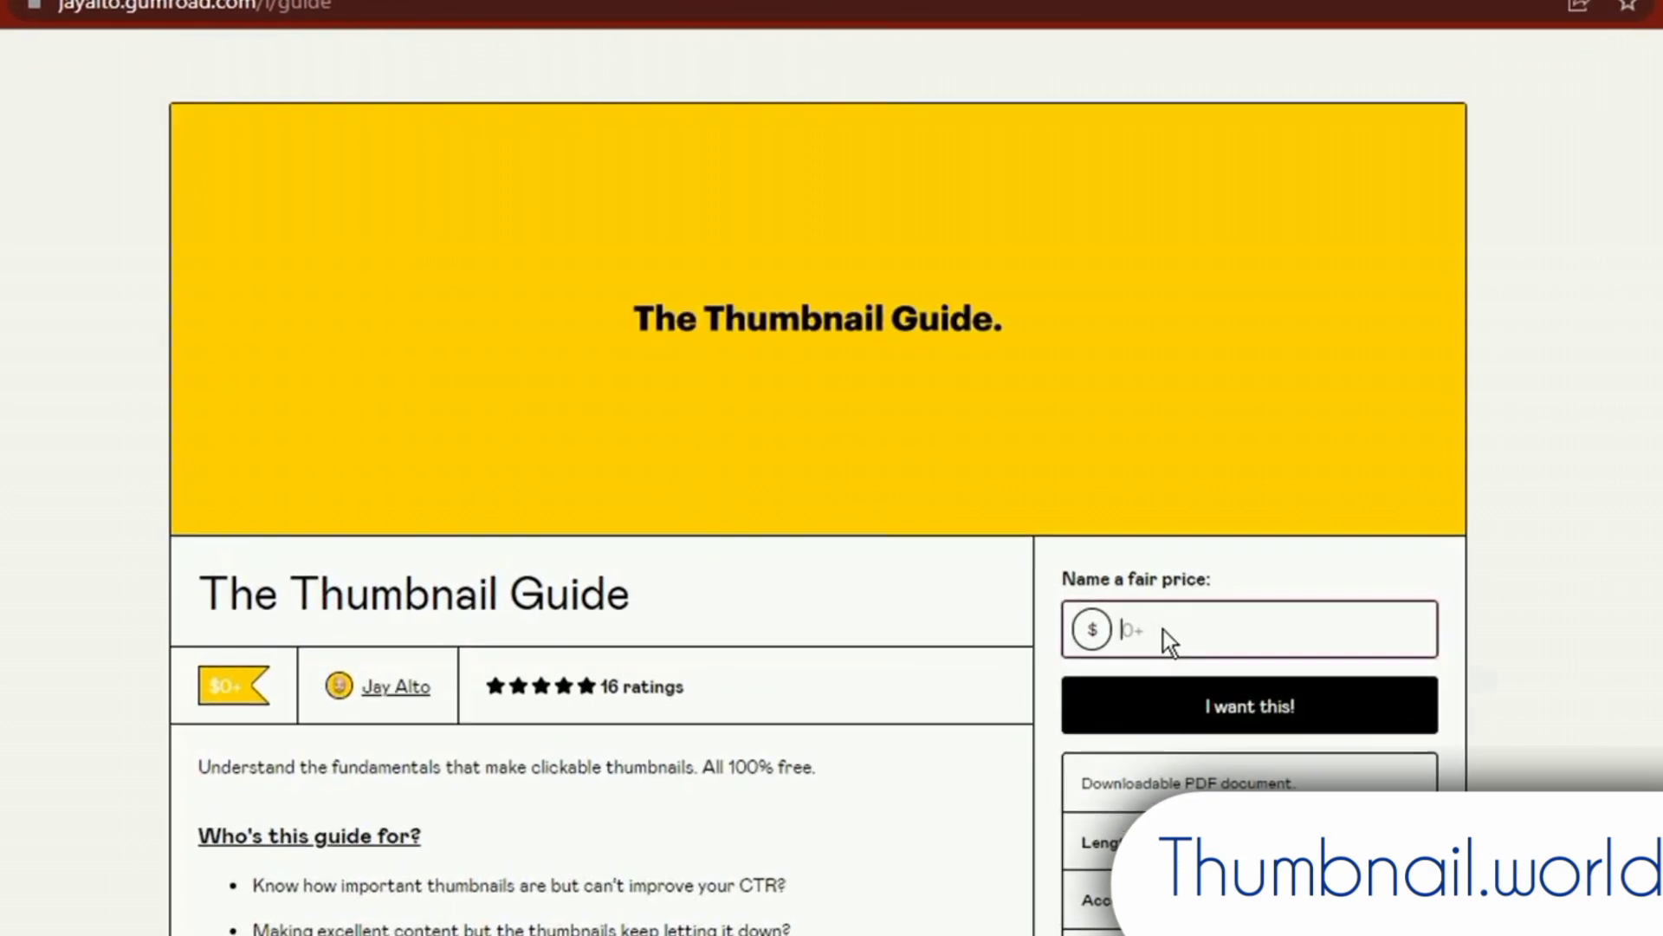
left_click(1211, 711)
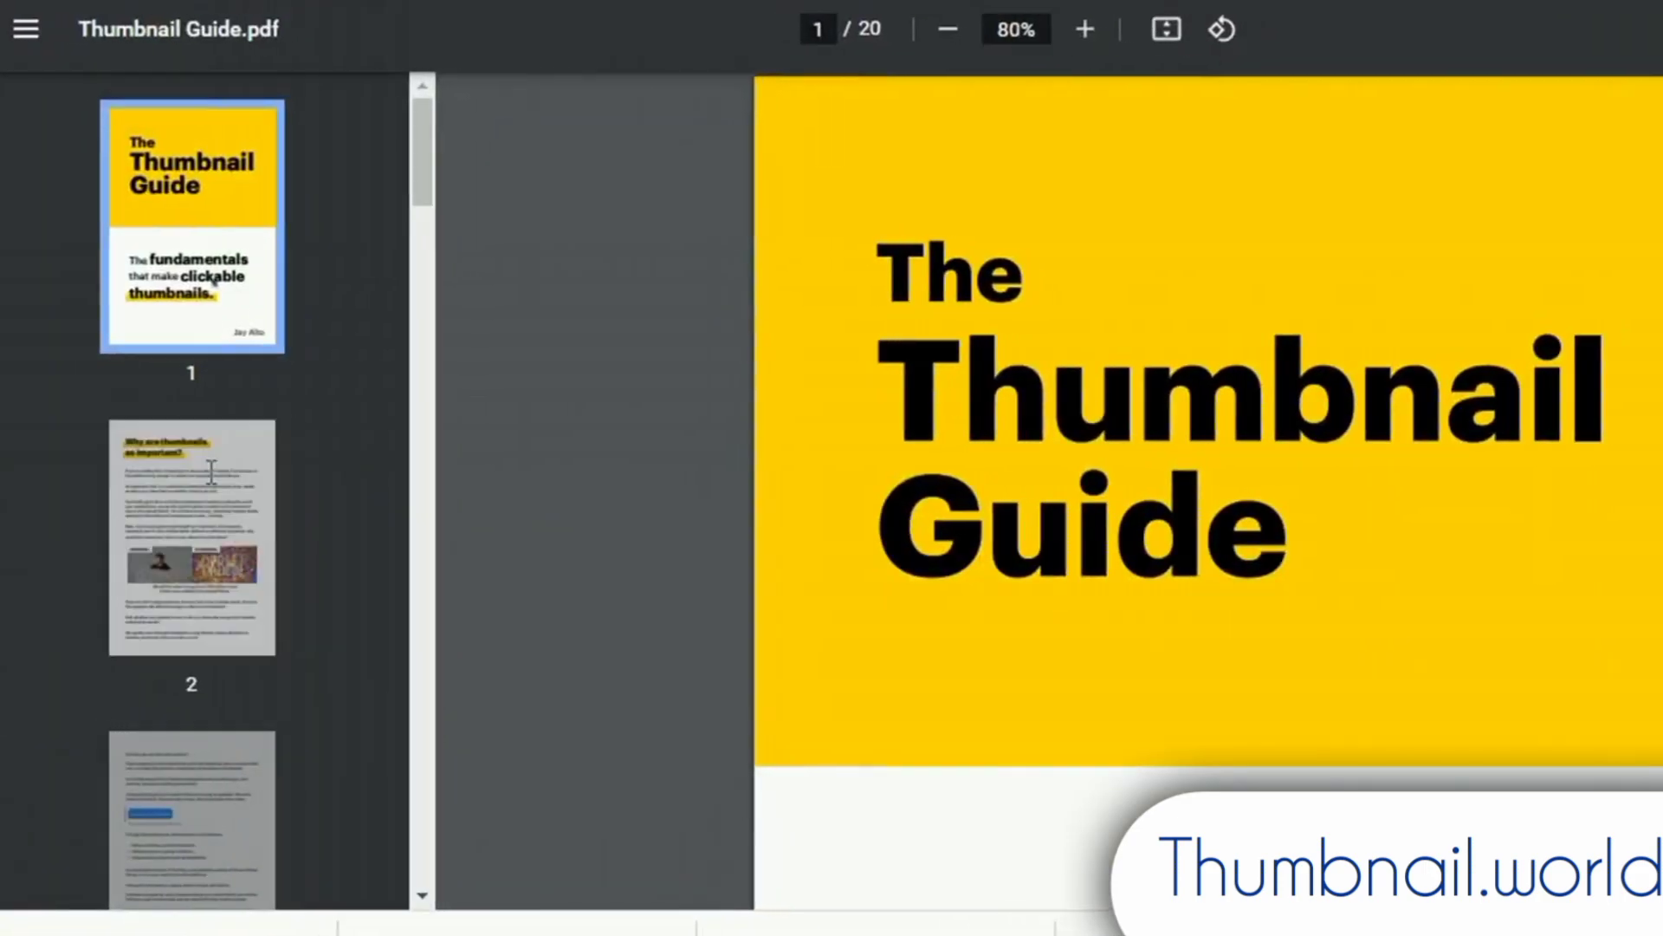
Jump to page 2 of Thumbnail Guide.pdf and read down to The Wow Factor on page 13
left_click(210, 472)
scroll(945, 511, "down", 15)
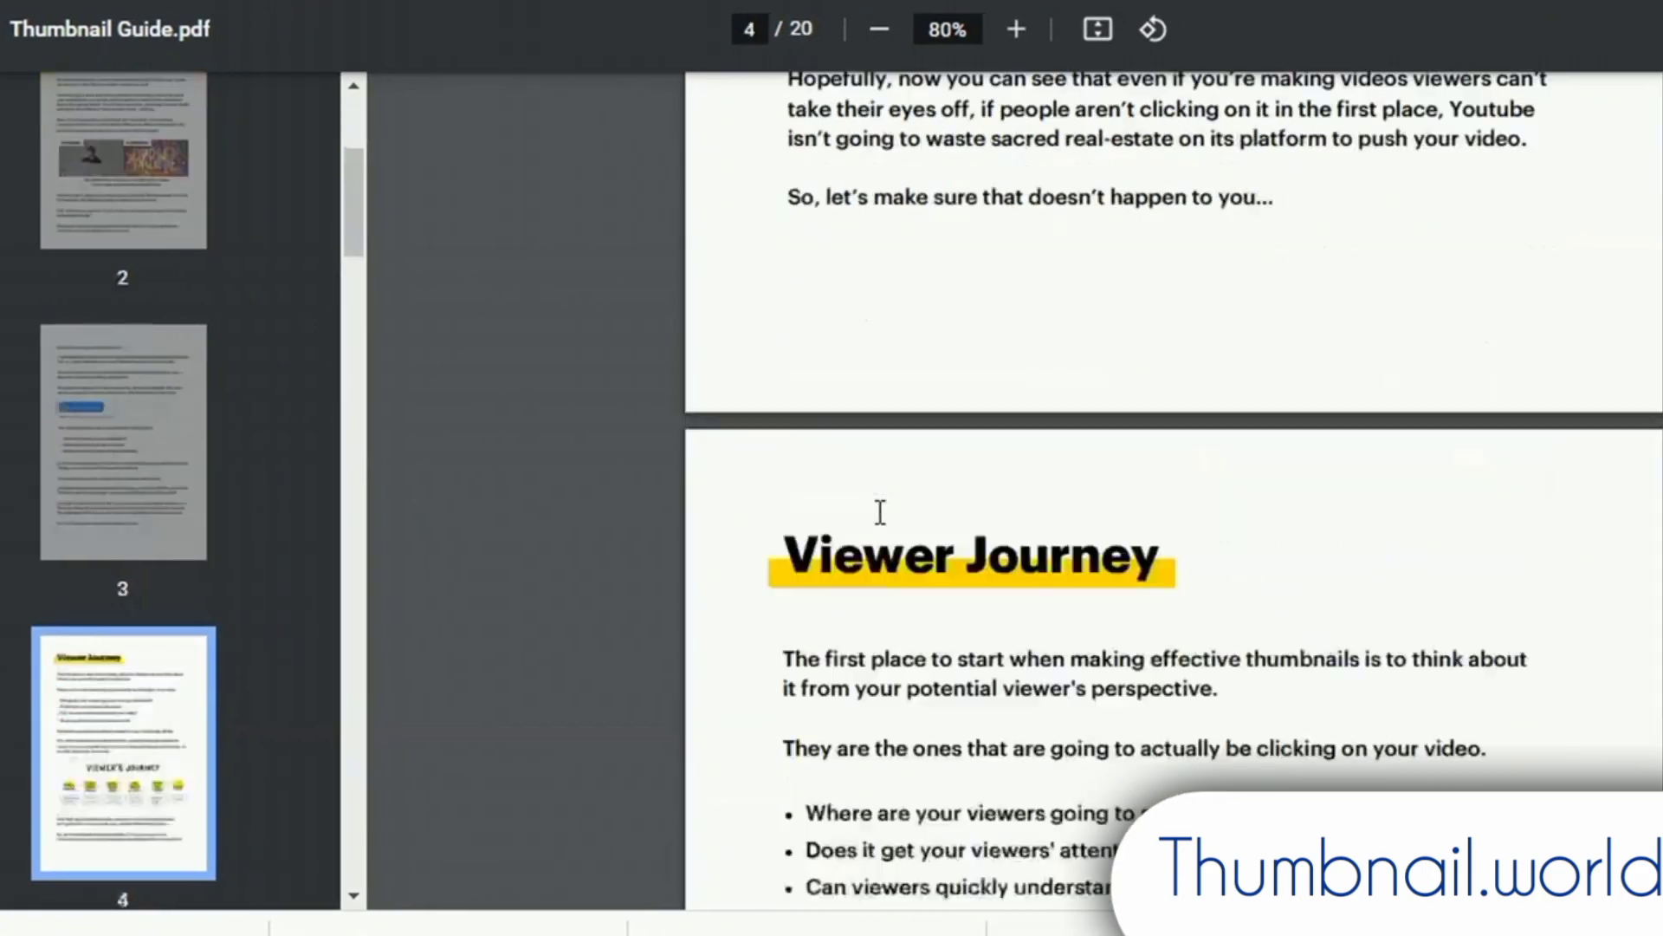
scroll(880, 512, "down", 15)
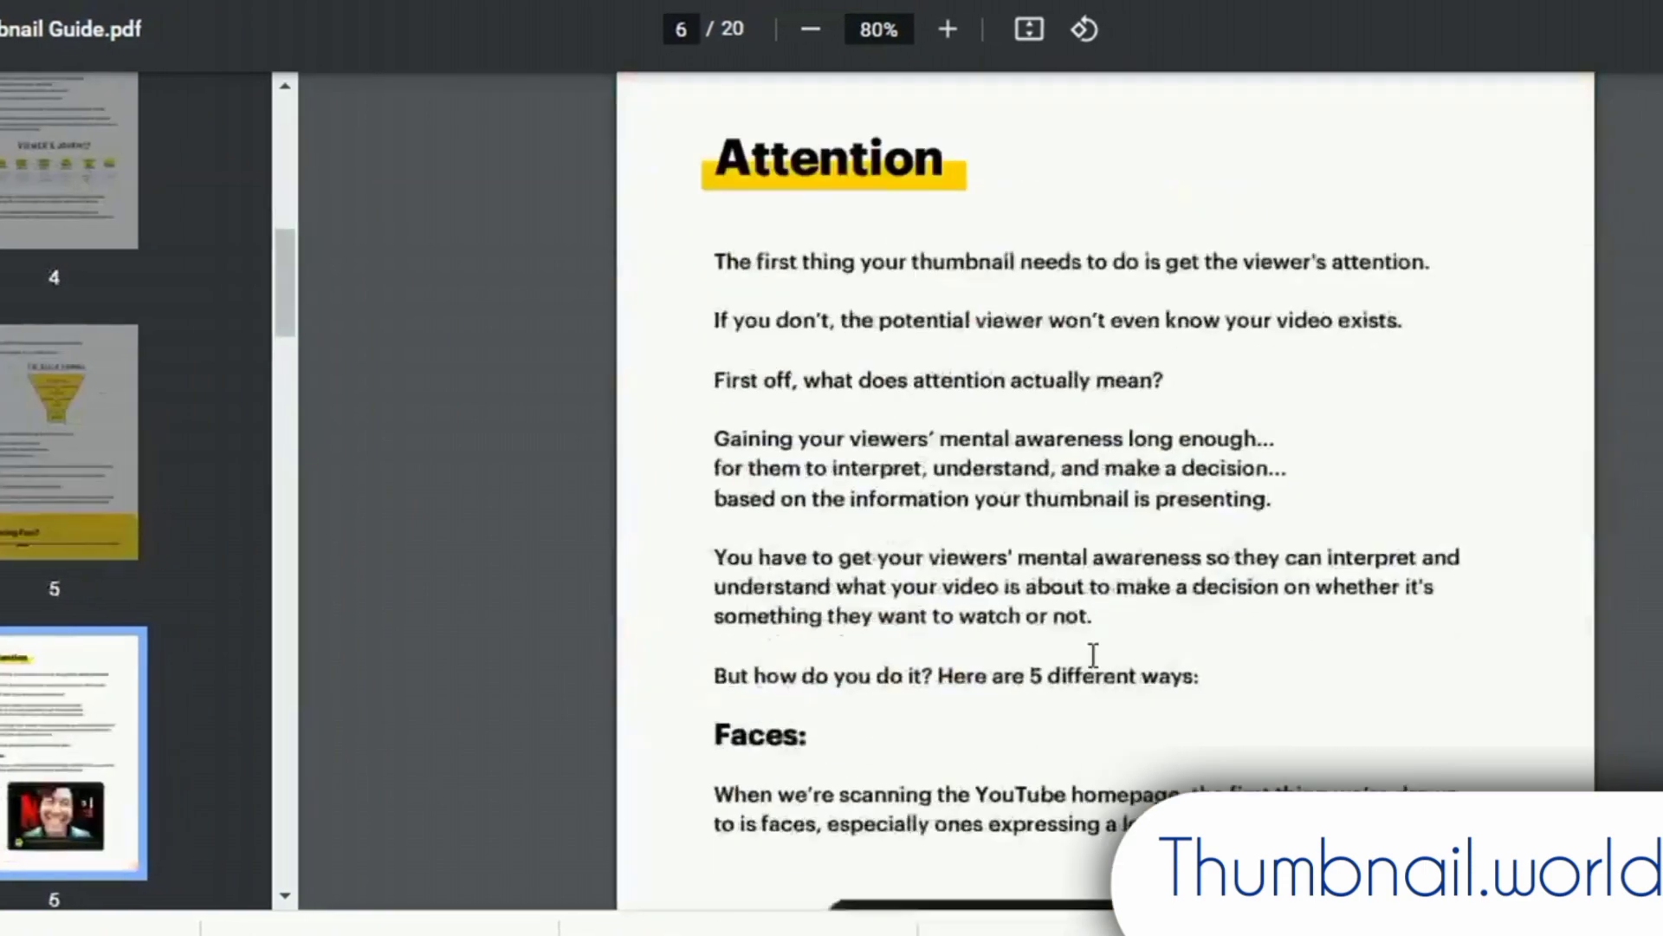
scroll(1093, 656, "down", 8)
scroll(1041, 655, "down", 20)
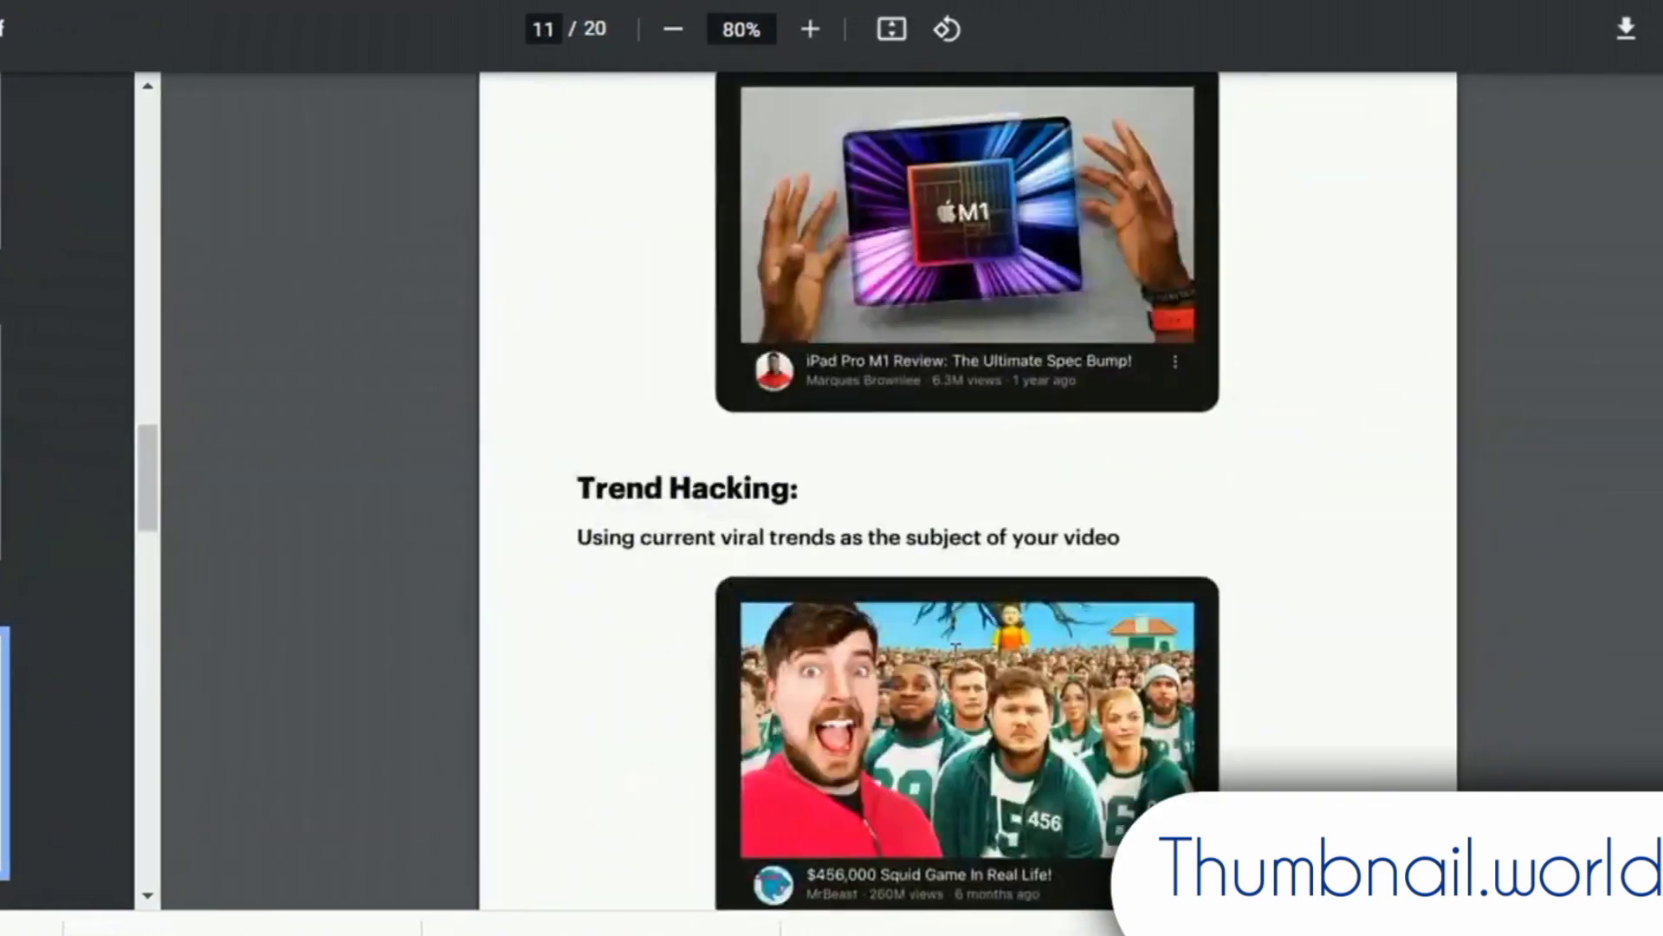
scroll(938, 654, "down", 6)
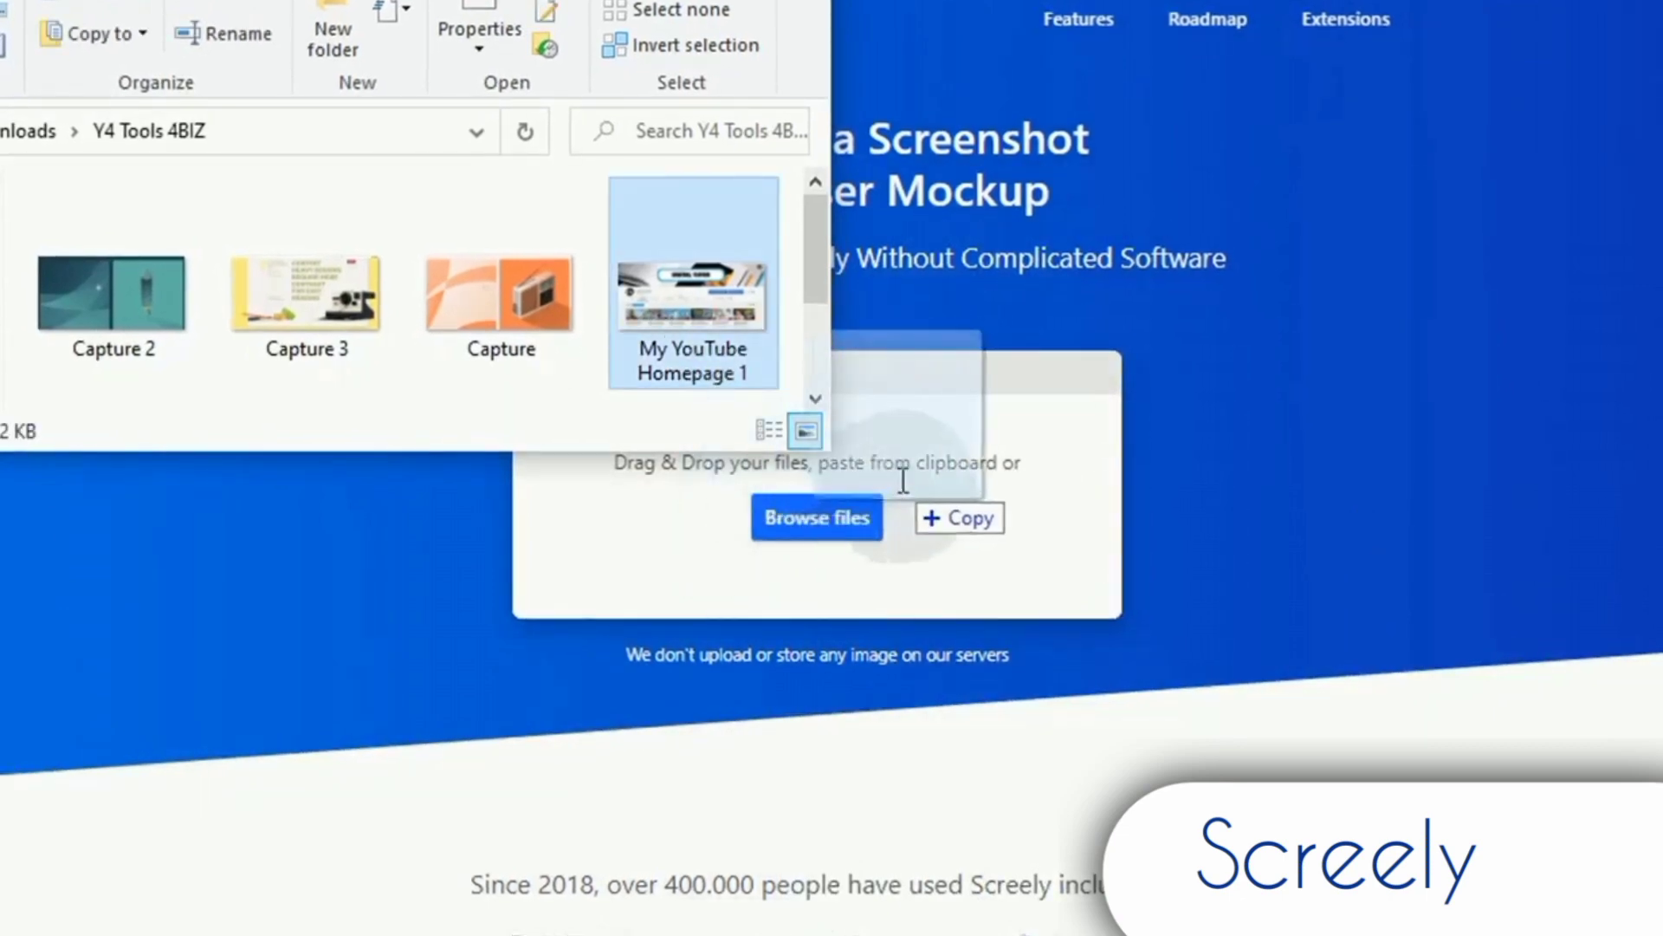
Drop the 'My YouTube Homepage 1' screenshot onto Screely's Drag & Drop upload box
left_click_drag(950, 446, 951, 446)
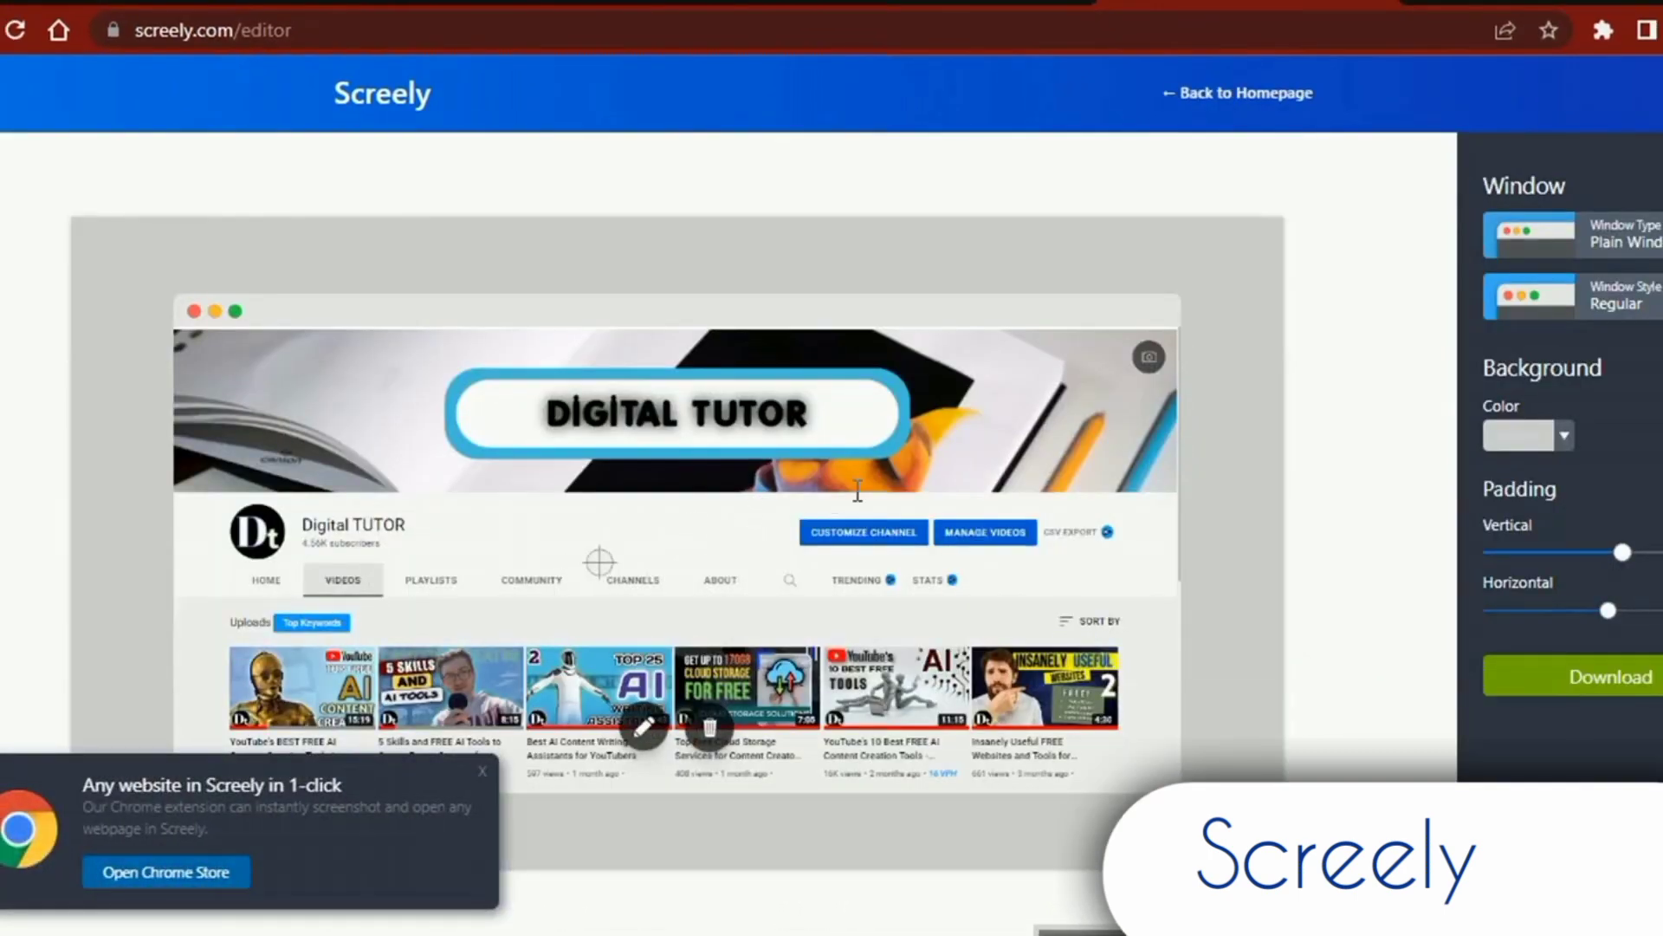
Give the mockup a blue 3F51B5 background, 44px vertical and 64px horizontal padding, and Dark Mode
left_click(1612, 303)
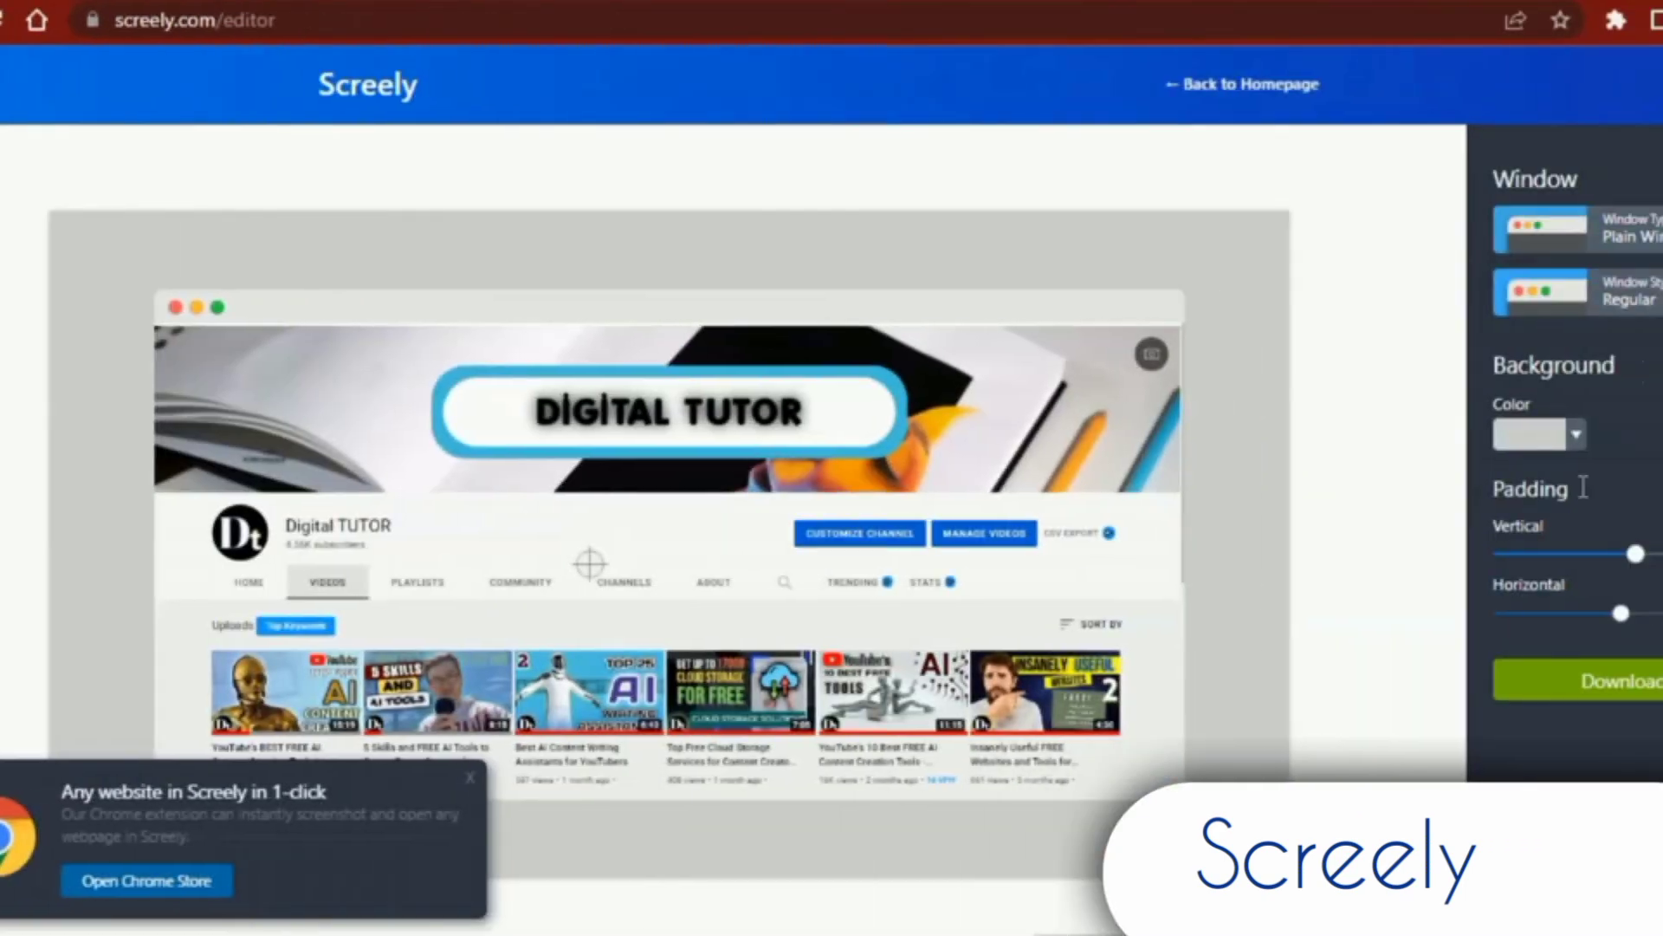
left_click(1524, 433)
left_click(1594, 639)
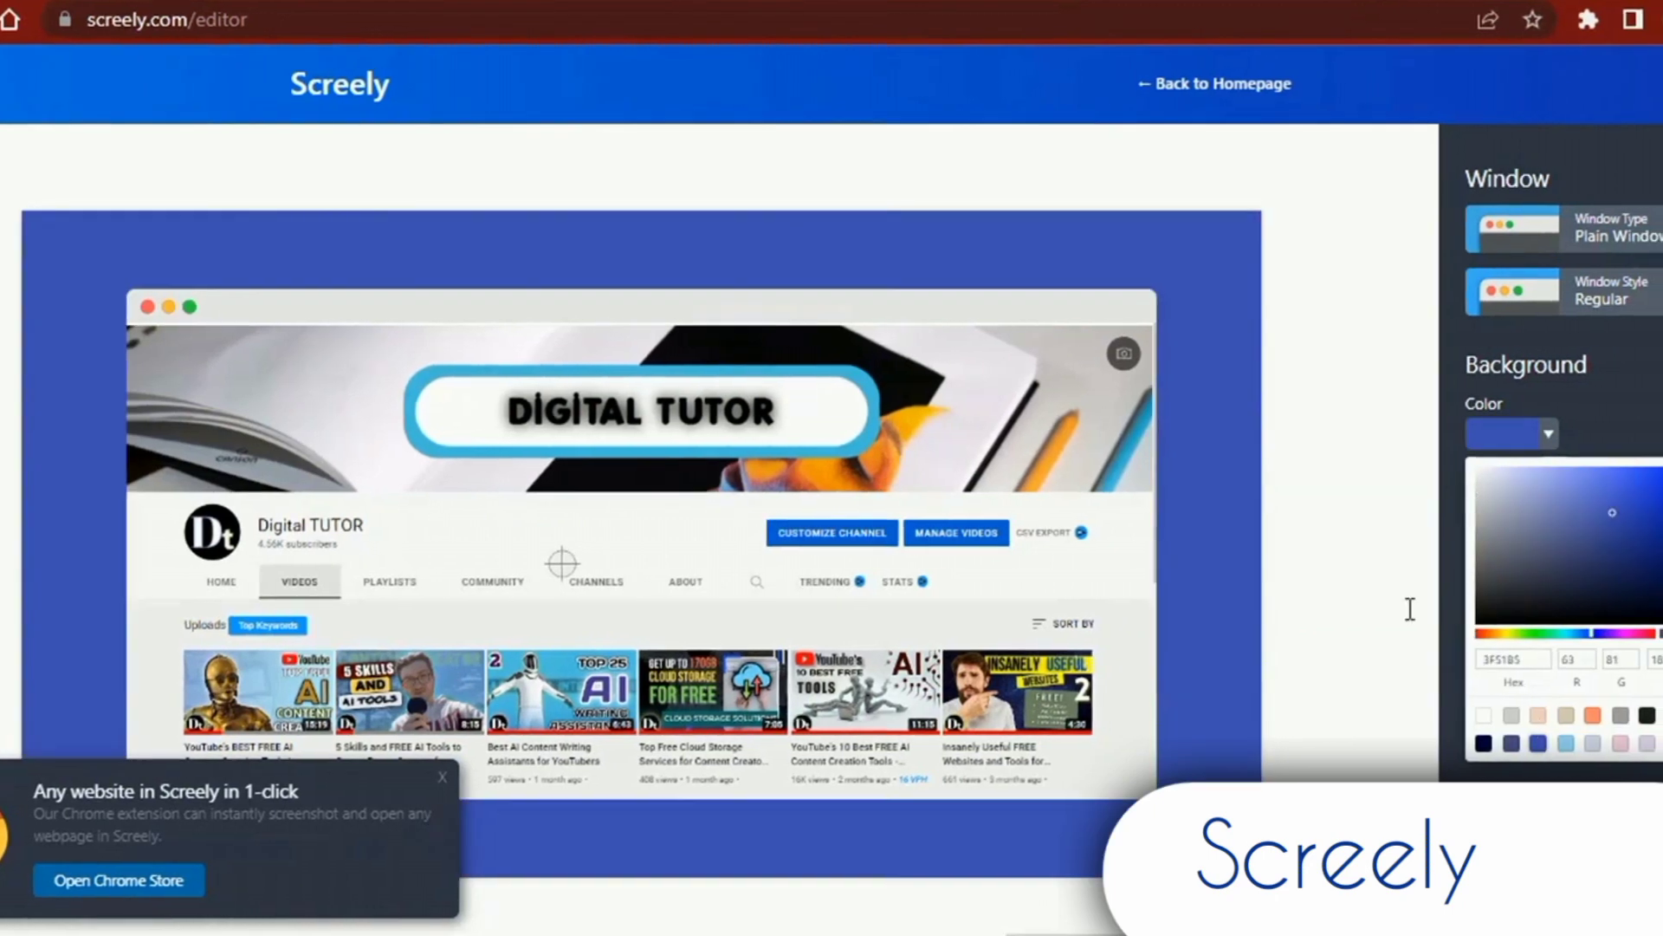
left_click_drag(1573, 611, 1538, 611)
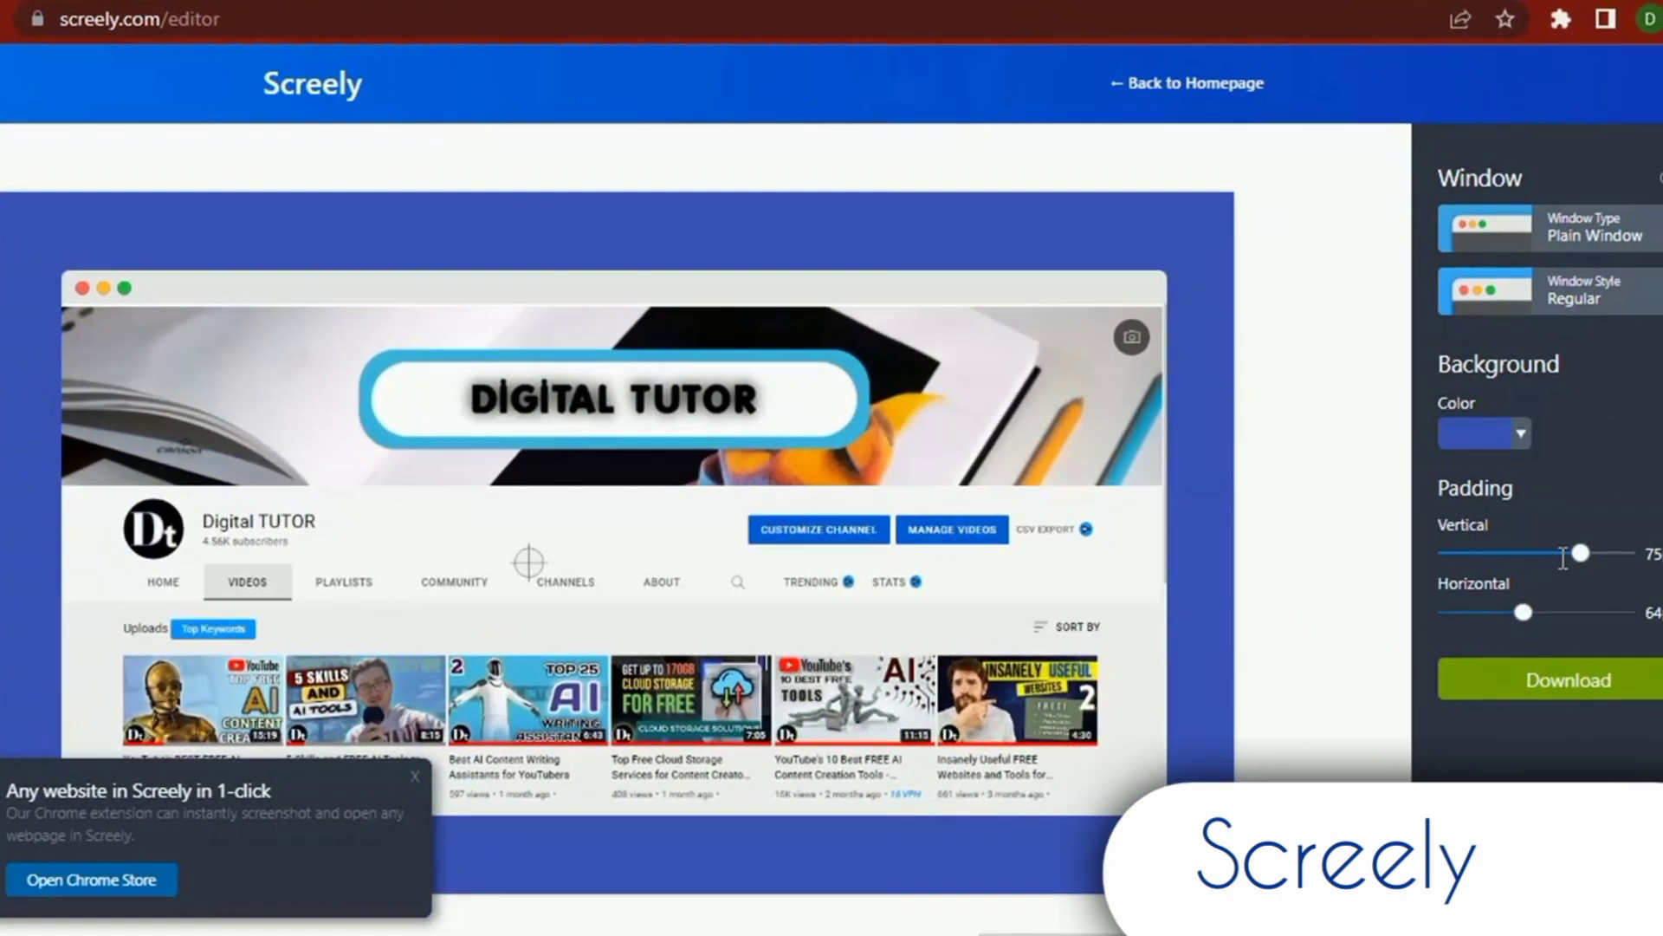
left_click_drag(1593, 553, 1539, 552)
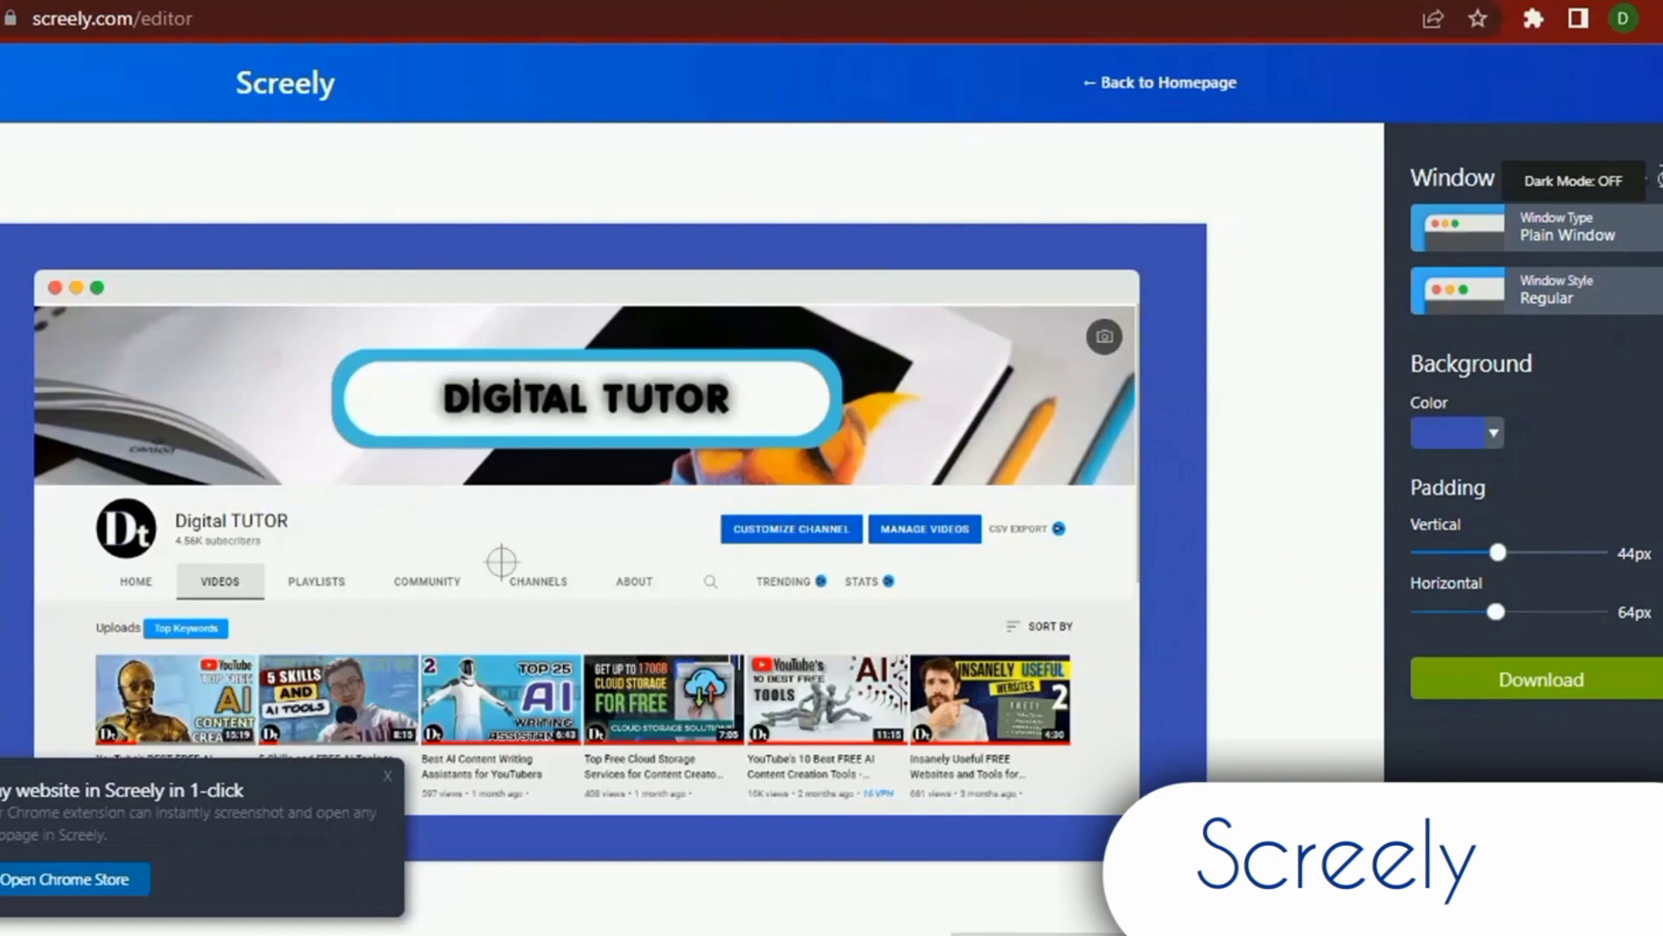
left_click(1653, 178)
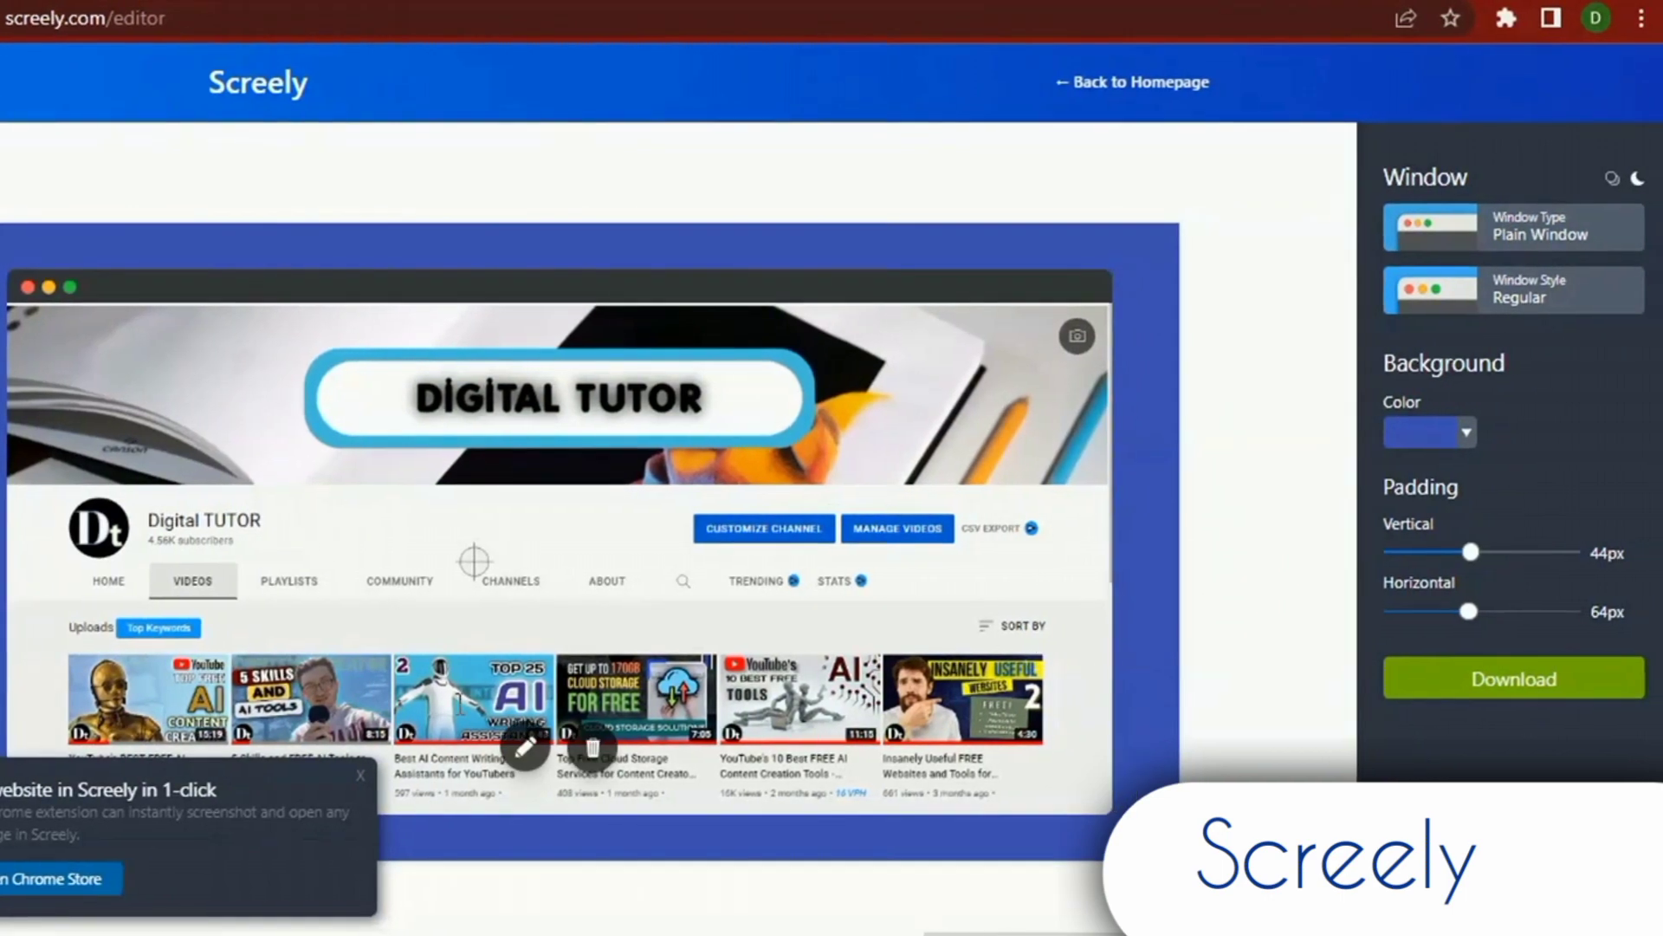
Open the screenshot's crop, markup, resize and sticker editor from its pencil button
left_click(516, 745)
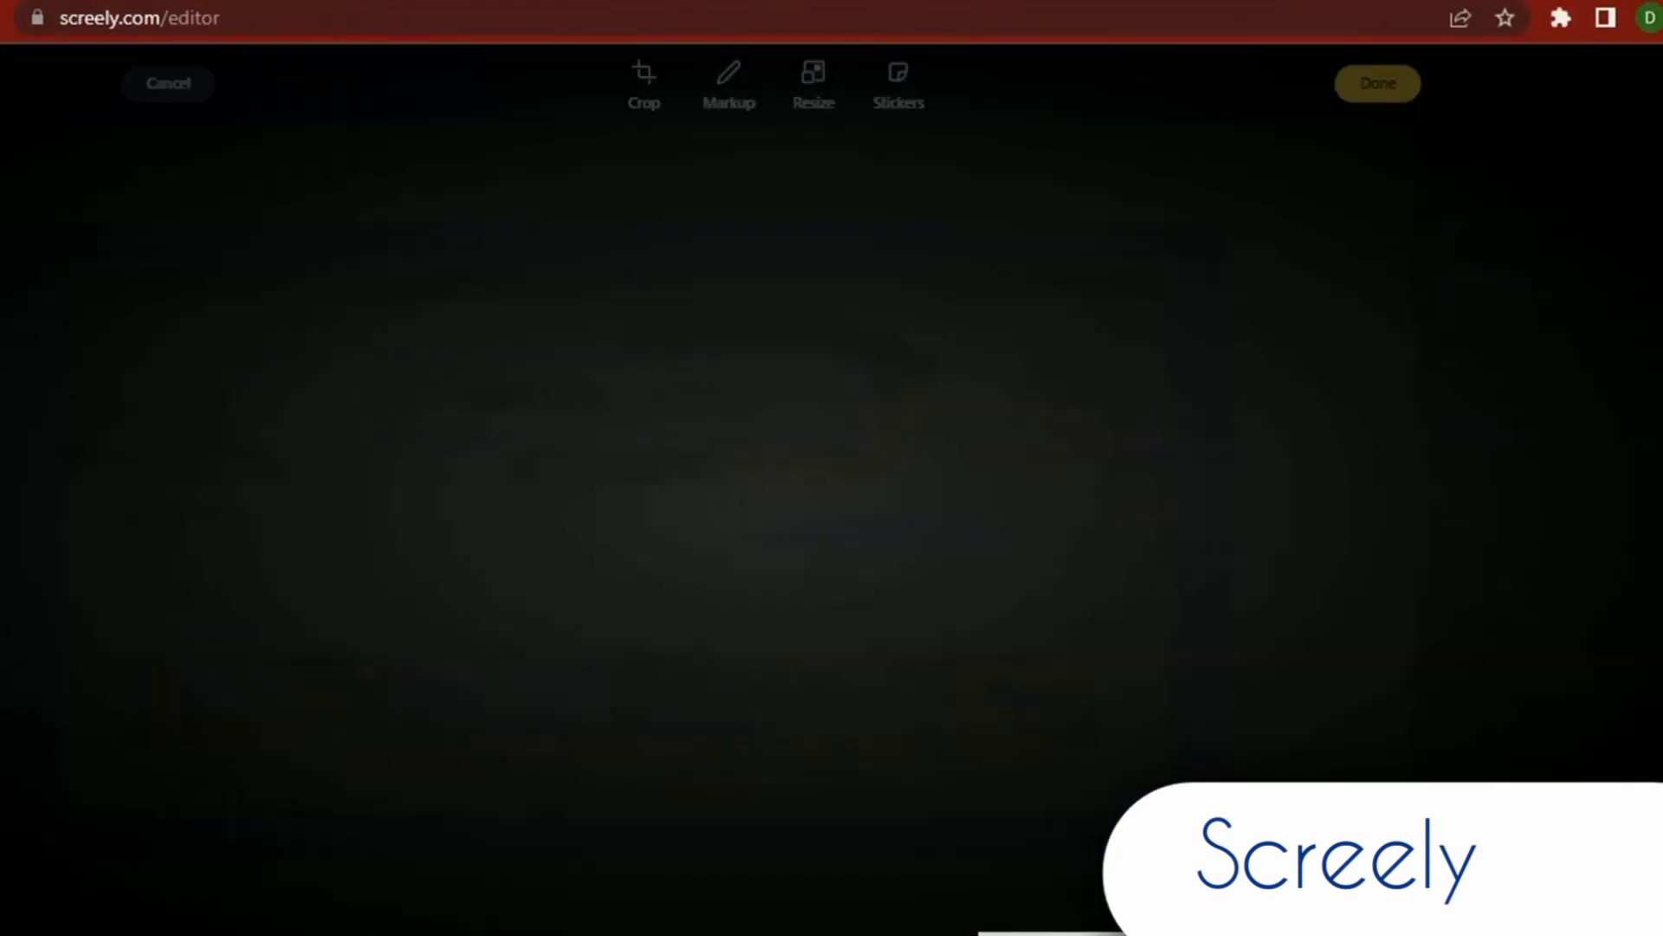